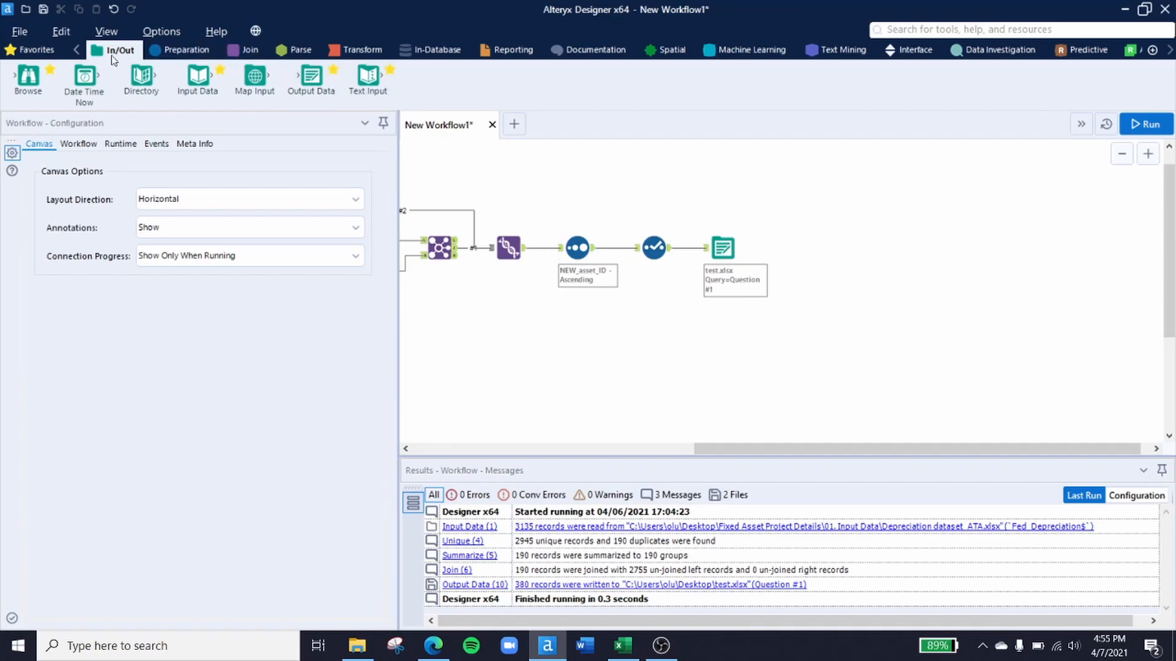
# Step: Add an Input Data tool below the existing output tool and load Depreciation dataset_ATA.xlsx from the 01. Input Data folder
pyautogui.moveTo(198, 76); pyautogui.dragTo(739, 378)
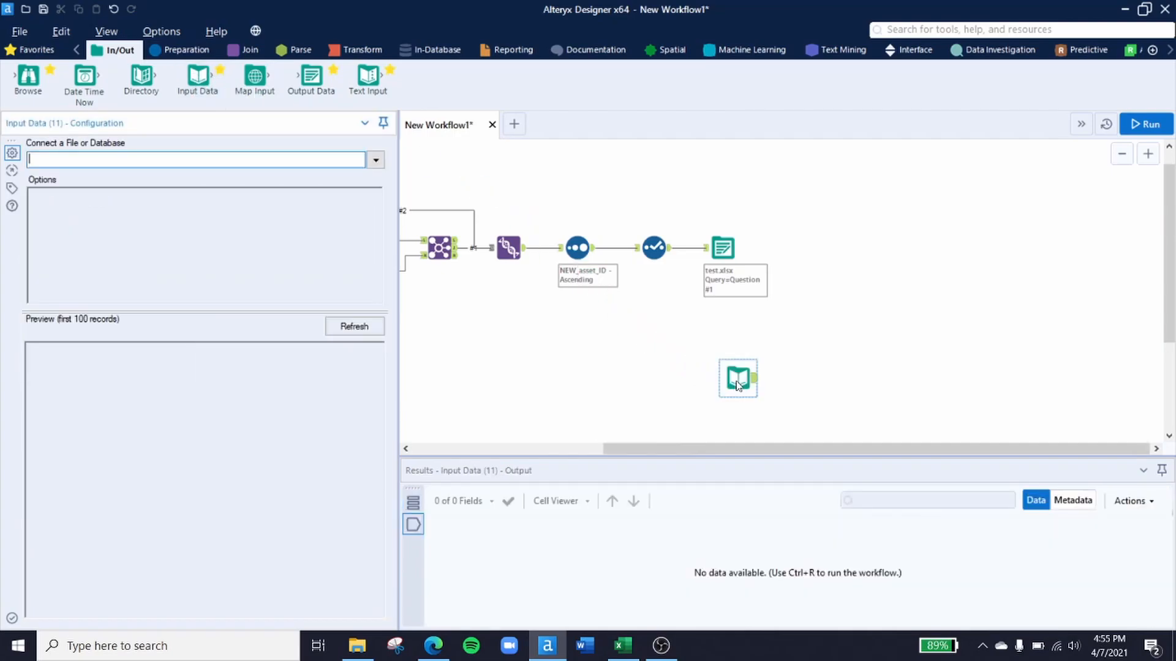
pyautogui.click(376, 160)
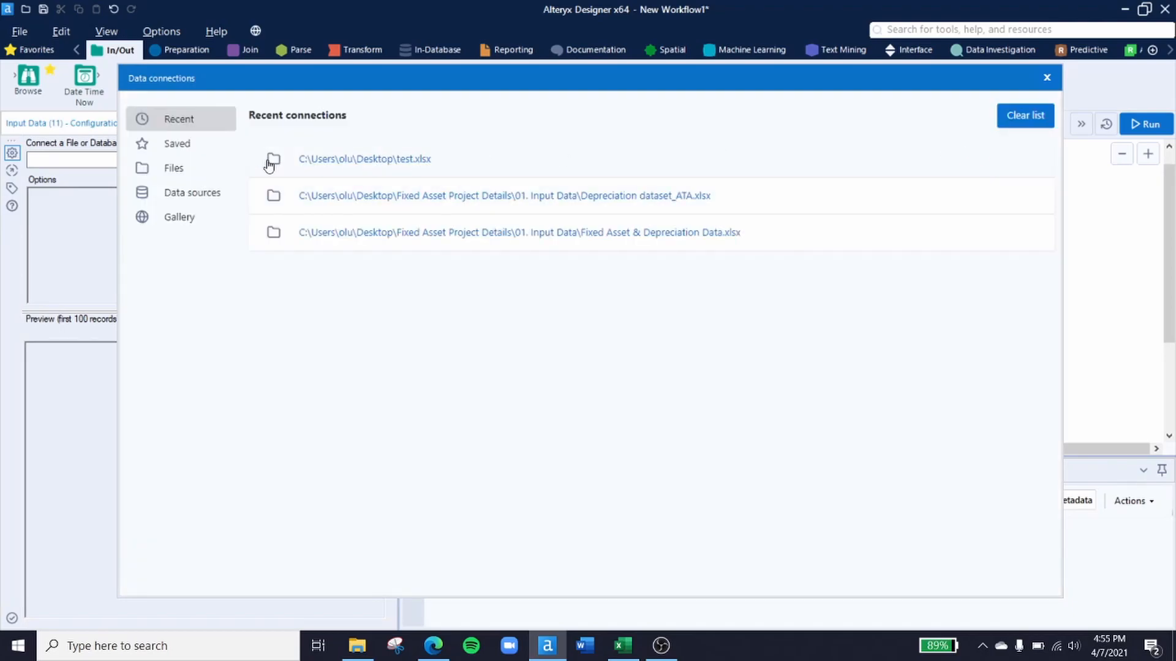
pyautogui.click(187, 172)
pyautogui.click(701, 170)
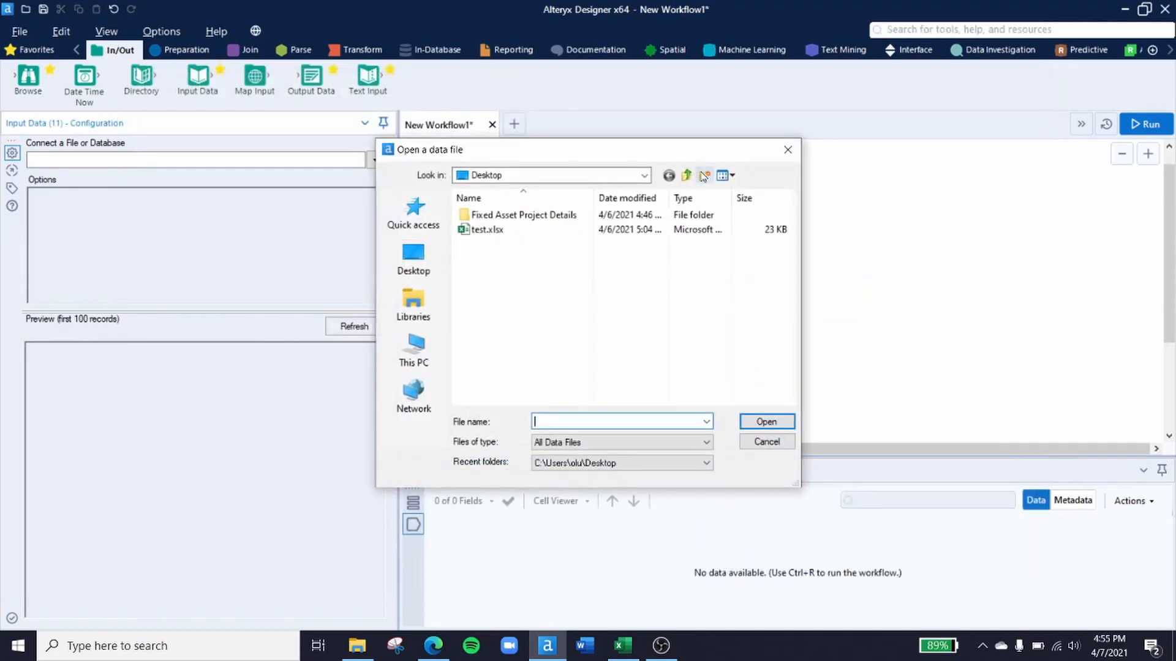
pyautogui.doubleClick(490, 216)
pyautogui.doubleClick(495, 216)
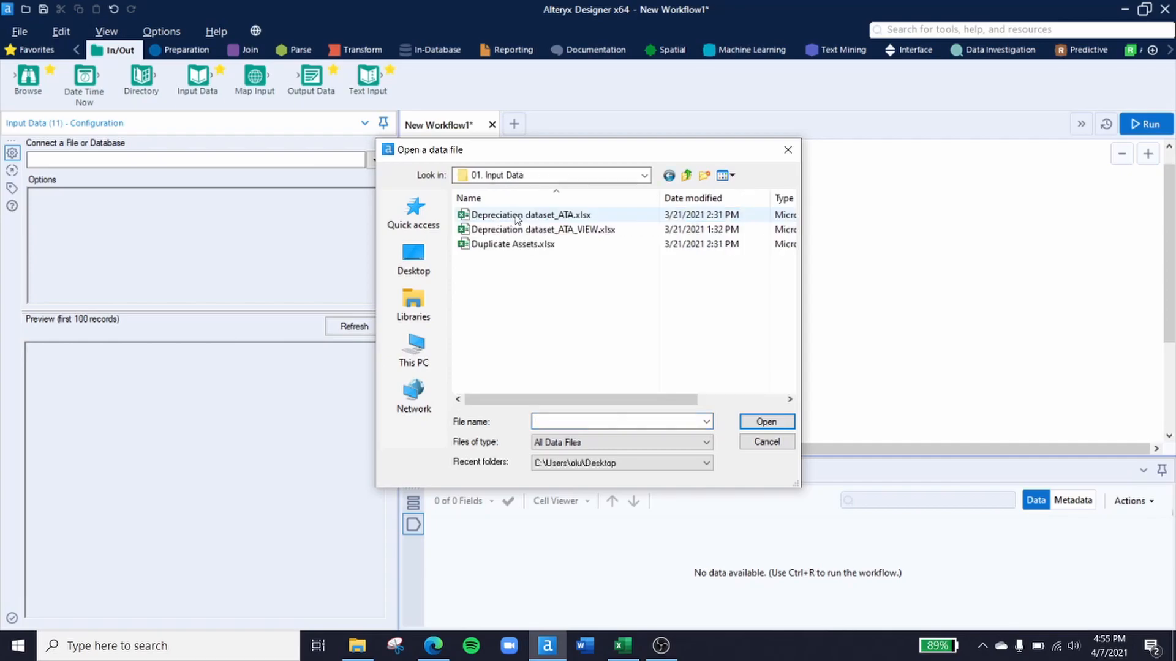
pyautogui.click(513, 216)
pyautogui.click(766, 421)
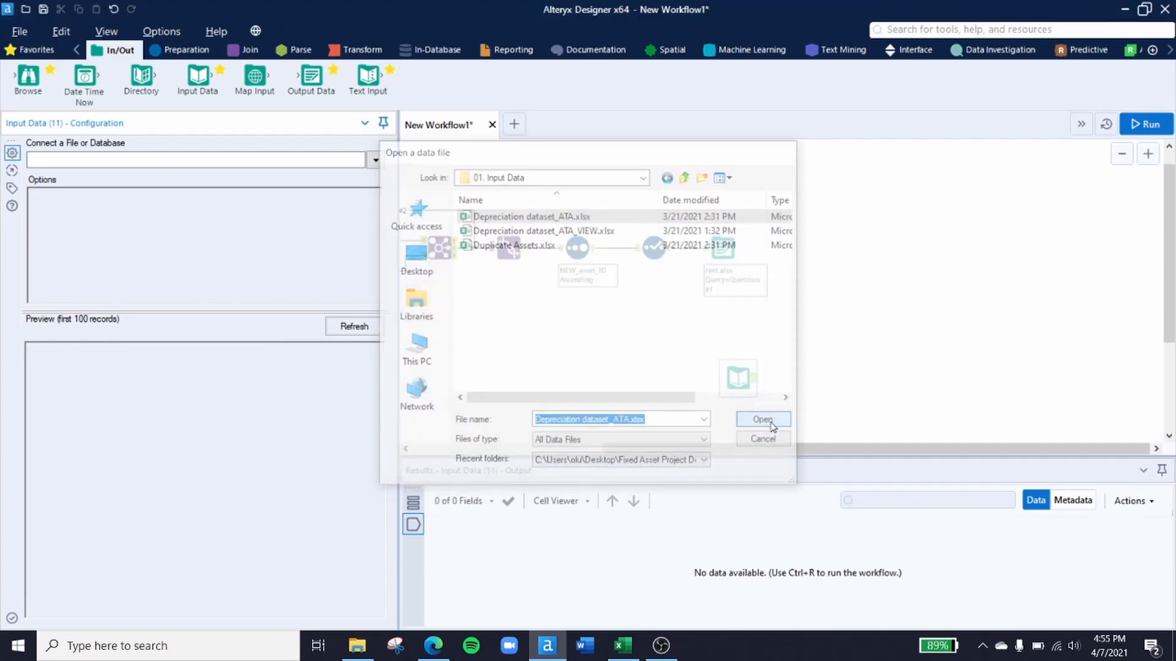
# Step: Choose the Depr_Table_HY sheet as the source for the new Input Data tool
pyautogui.click(550, 220)
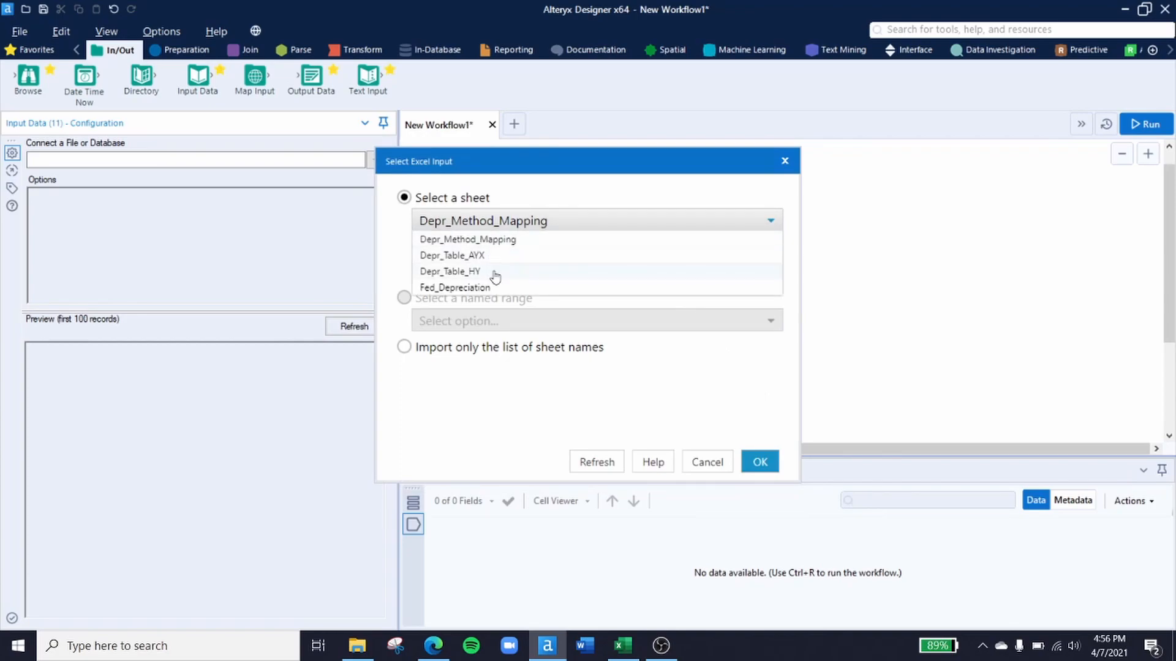
pyautogui.click(459, 271)
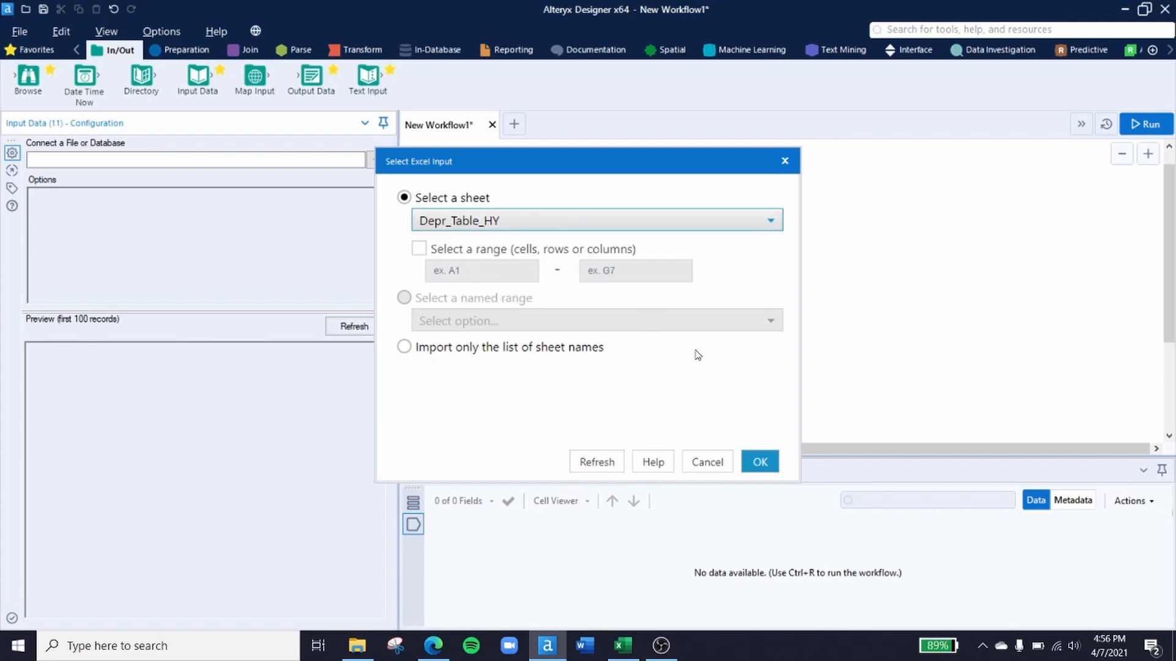
pyautogui.click(760, 462)
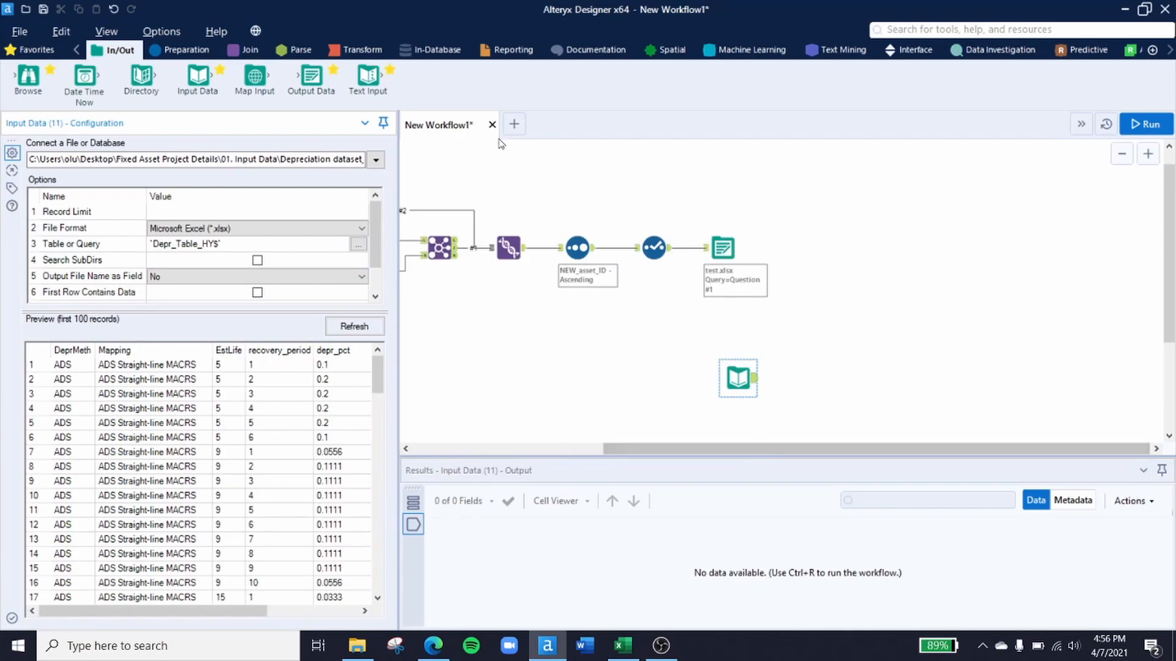
# Step: Add a Select tool after the new input and another fed by the existing Join's left unjoined output
pyautogui.click(186, 50)
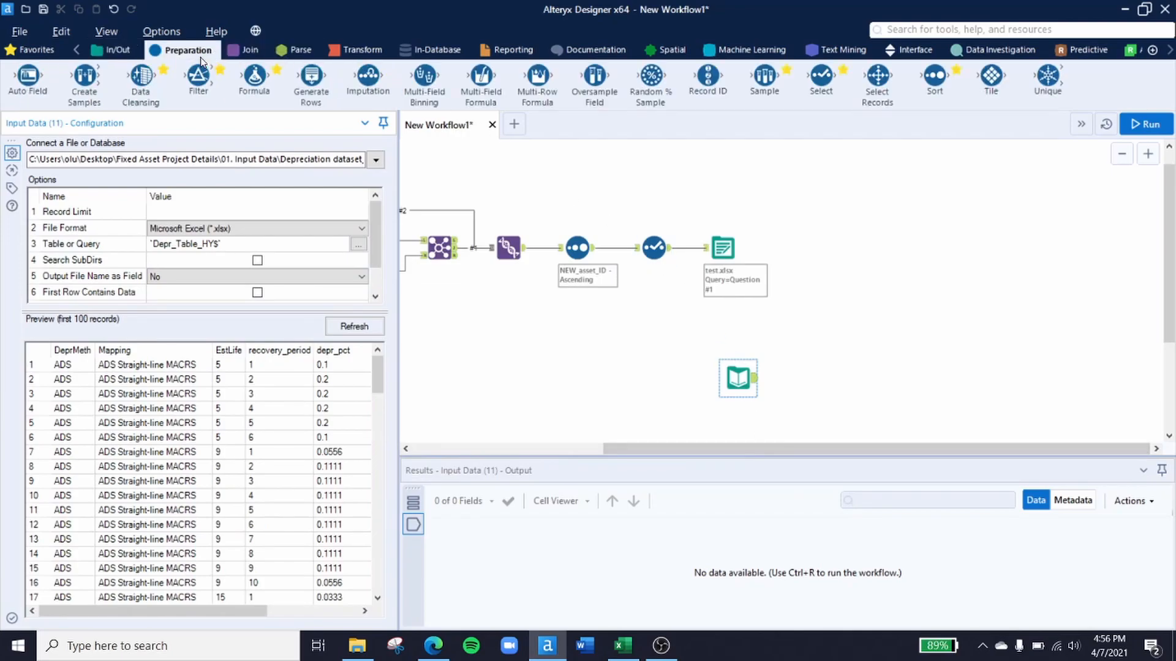
pyautogui.moveTo(823, 83); pyautogui.dragTo(821, 380)
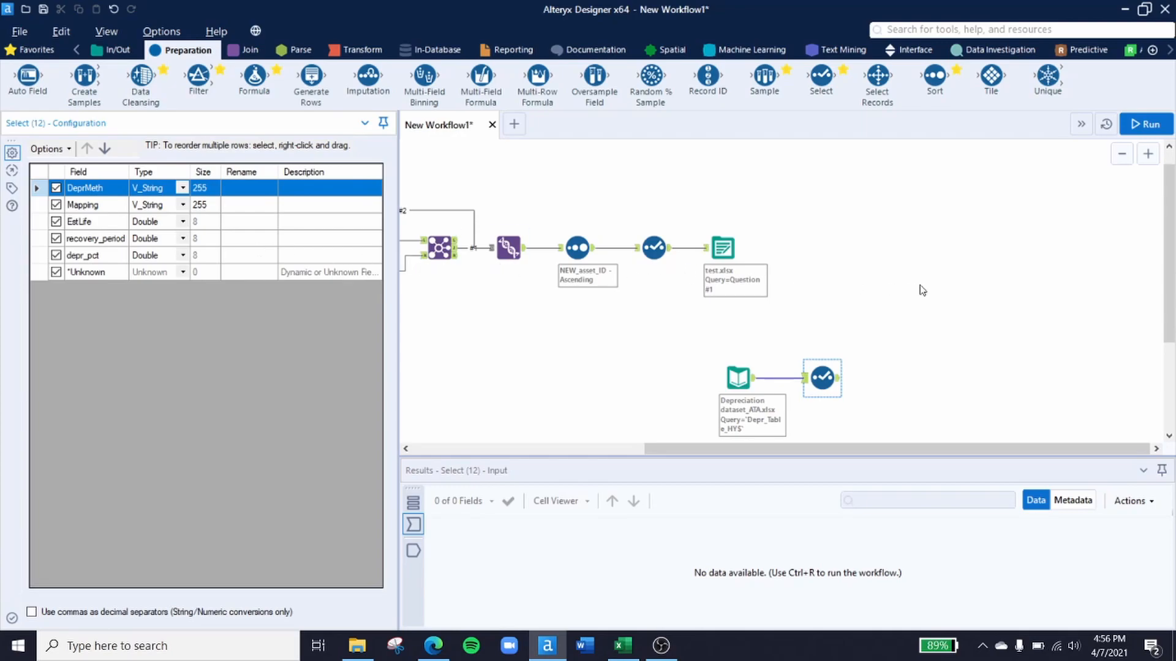
pyautogui.moveTo(822, 83); pyautogui.dragTo(853, 239)
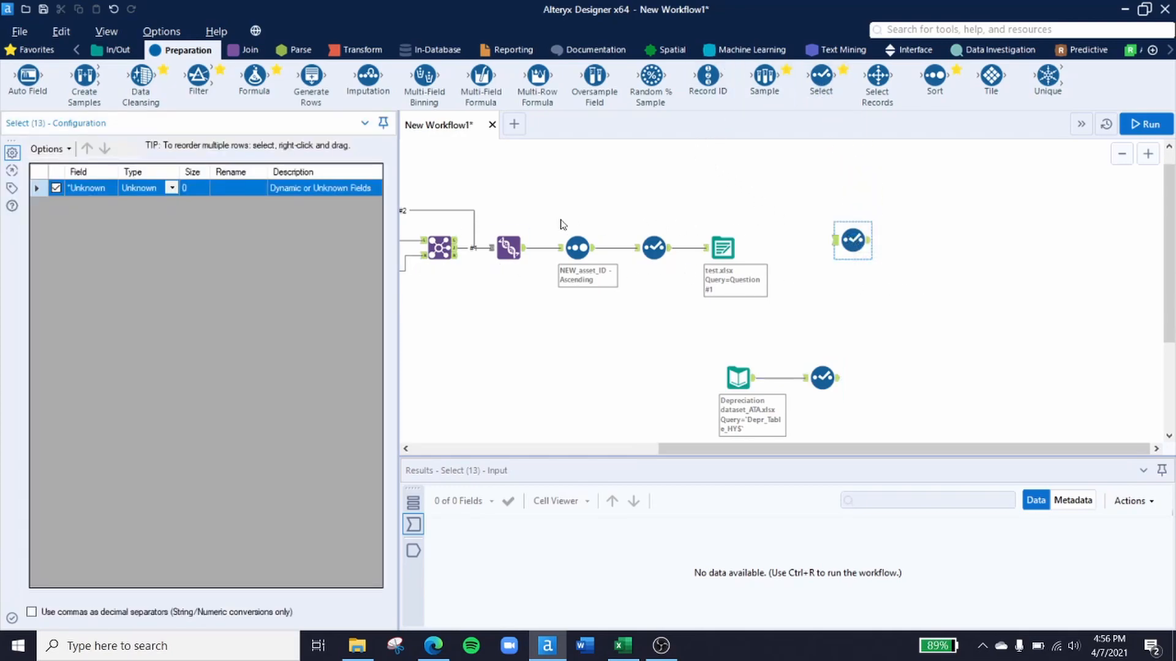
pyautogui.moveTo(472, 242); pyautogui.dragTo(868, 241)
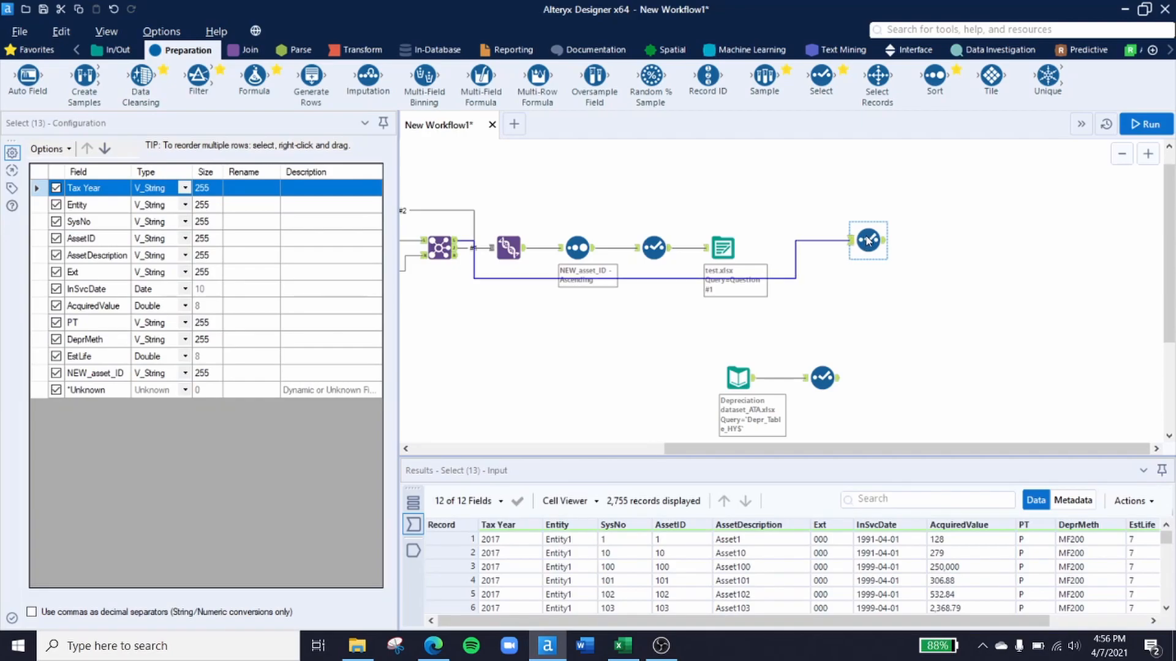
# Step: Add a Join tool with the upper Select as its left input and the depreciation table's Select as its right input
pyautogui.click(248, 50)
pyautogui.moveTo(201, 75); pyautogui.dragTo(952, 242)
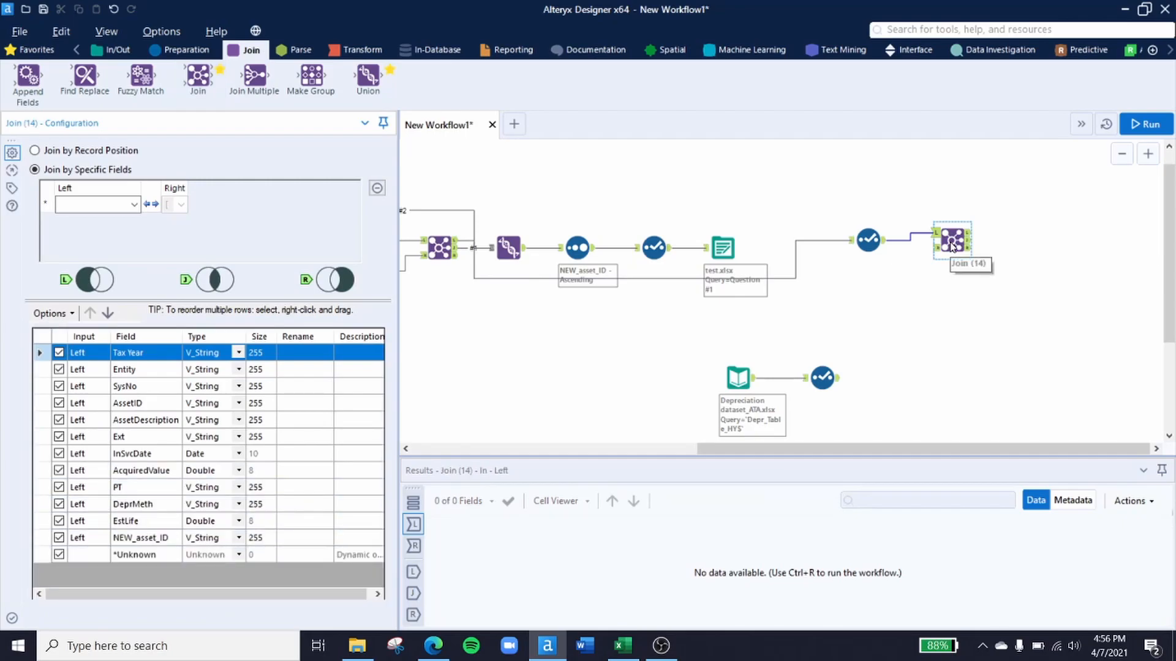
pyautogui.moveTo(839, 378); pyautogui.dragTo(935, 248)
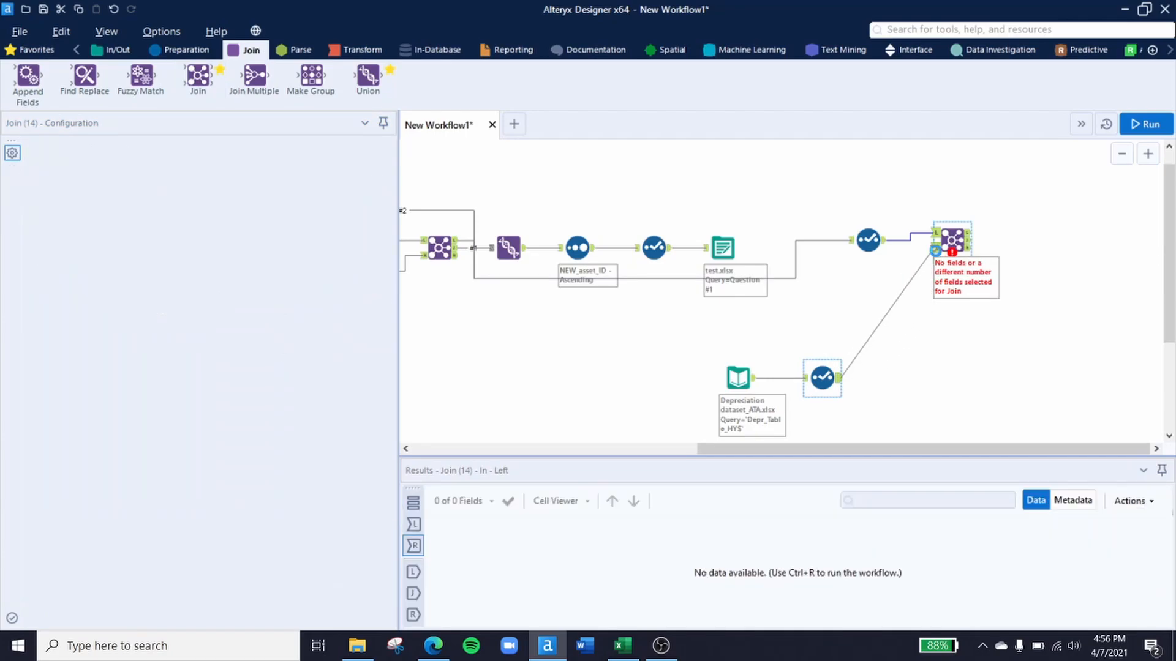
# Step: Configure the new Join to match the two inputs on the DeprMeth and EstLife fields
pyautogui.click(134, 205)
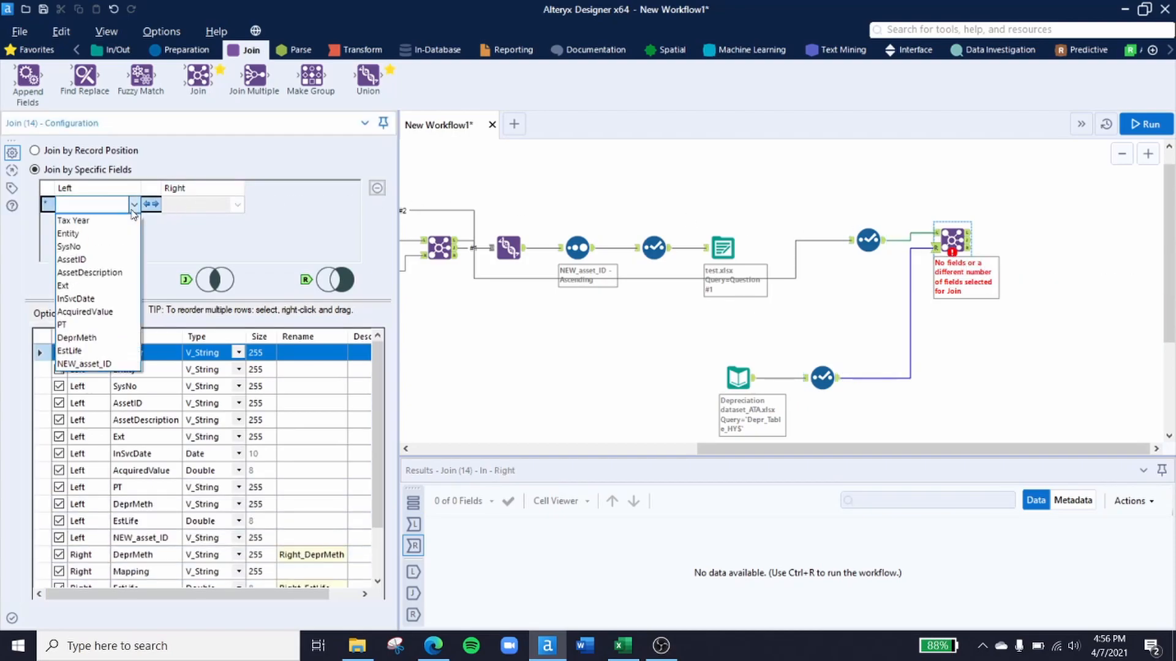
pyautogui.click(95, 338)
pyautogui.click(133, 221)
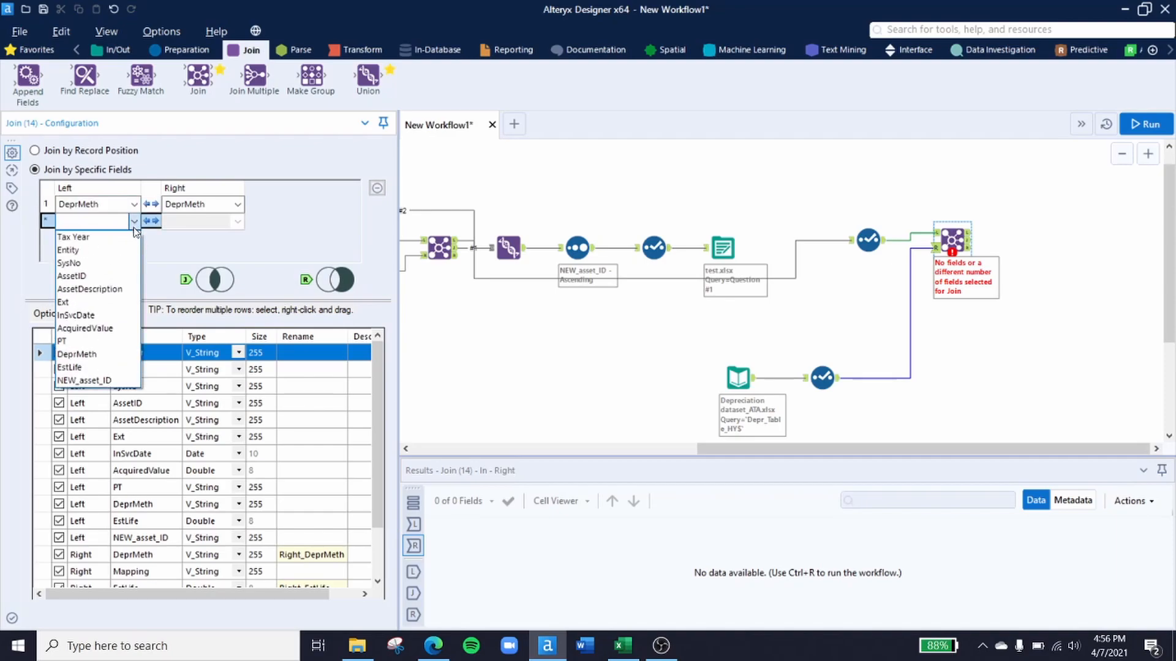
pyautogui.click(95, 368)
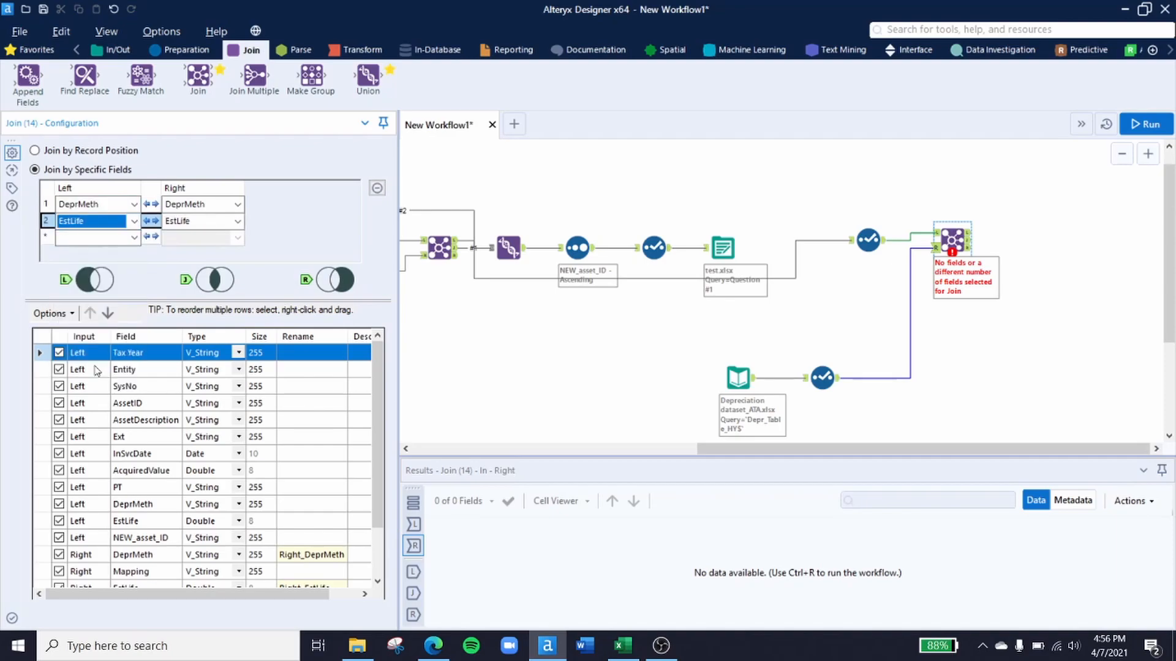
pyautogui.click(949, 325)
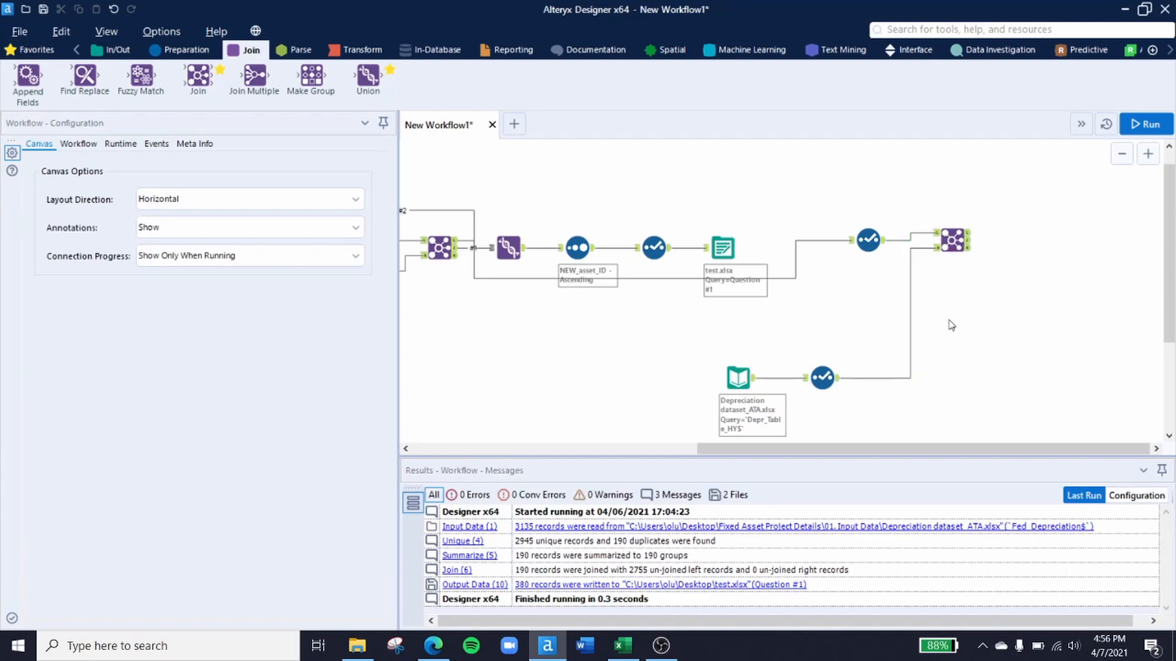
# Step: Run the workflow and view the new Join's left input and joined output records
pyautogui.click(1145, 126)
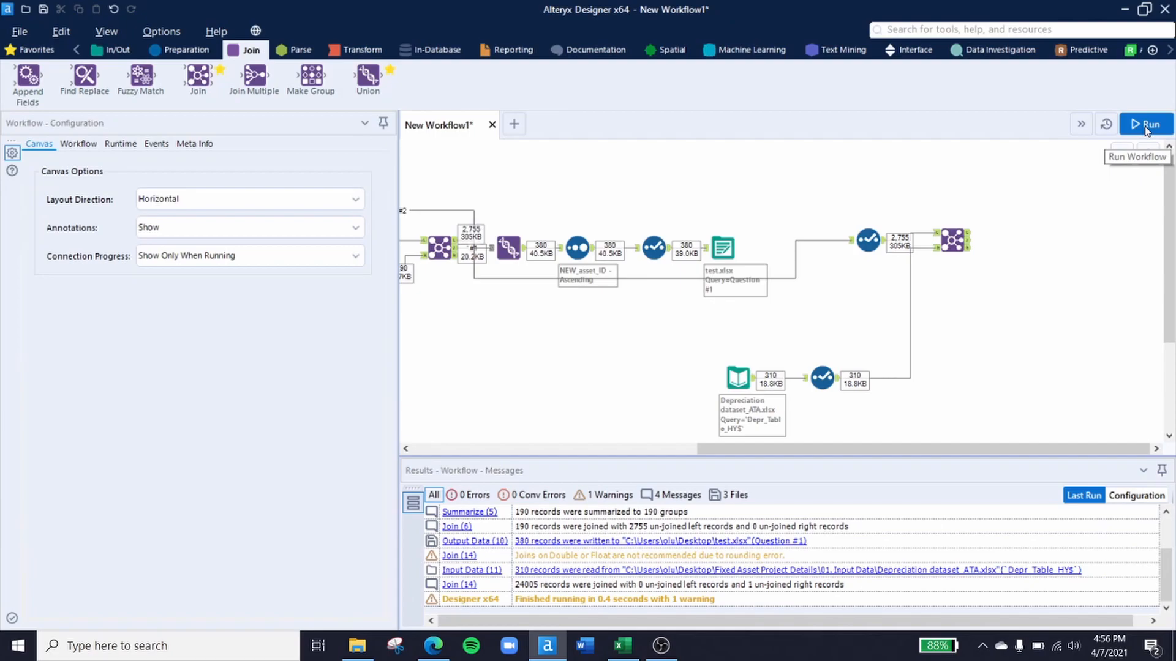
pyautogui.click(936, 240)
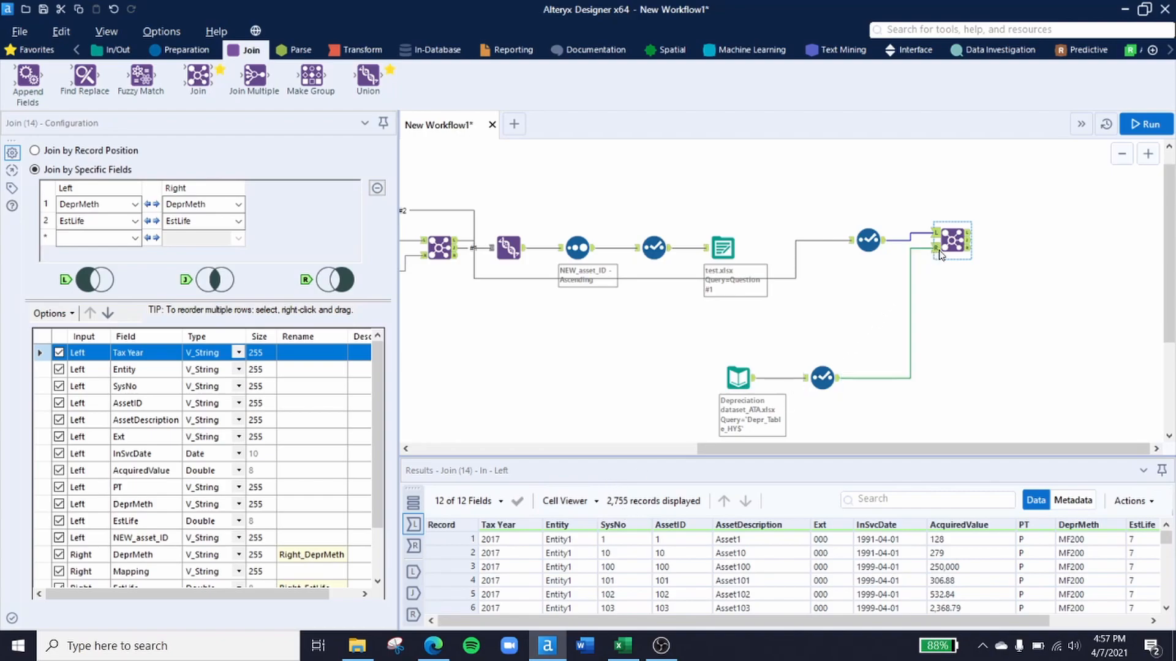
pyautogui.click(969, 243)
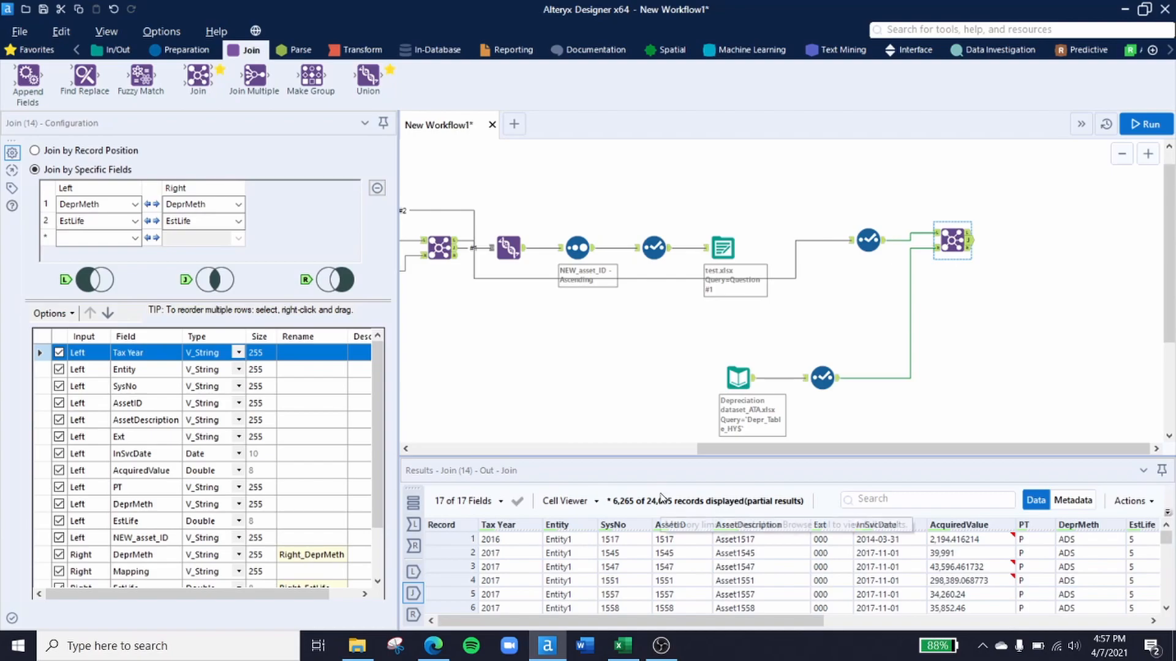
# Step: Switch to the Excel workbook Depreciation dataset_ATA_VIEW.xlsx and examine the sample problem row and the solution's Tax Year, EstLife and recovery_period columns
pyautogui.click(623, 646)
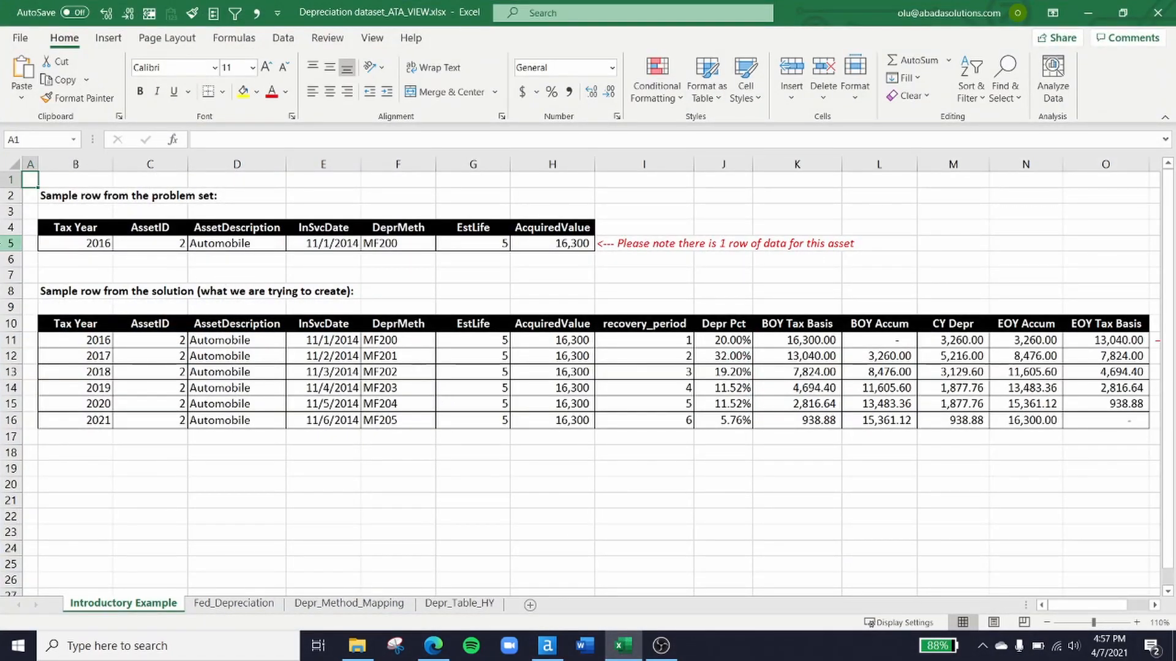
pyautogui.click(9, 243)
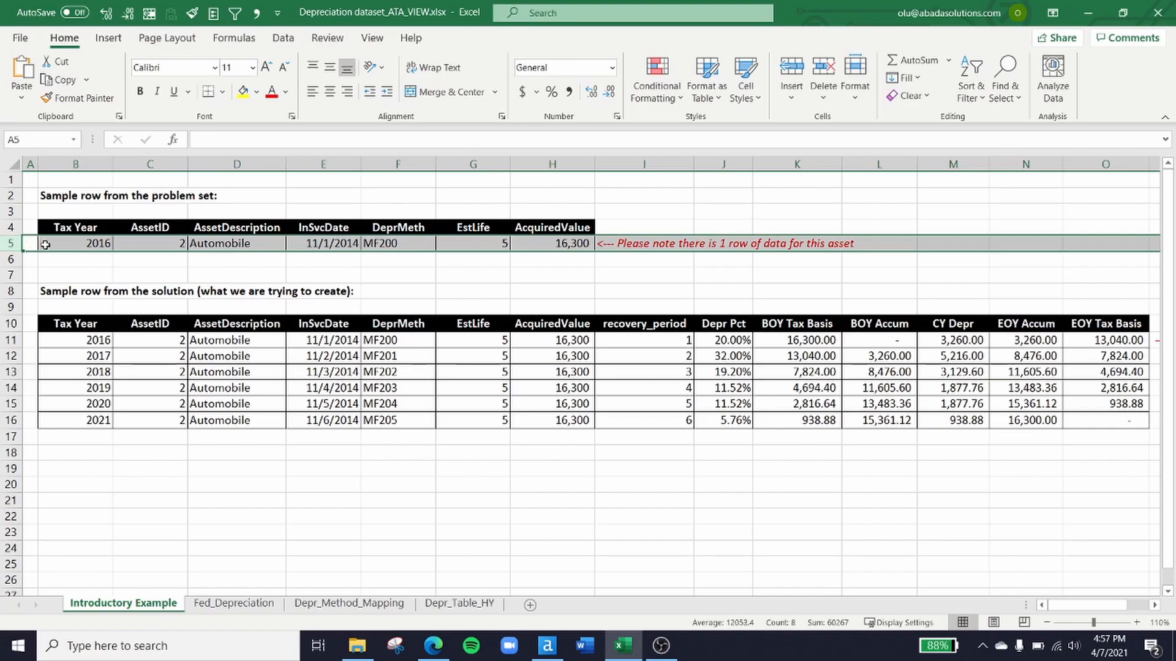
pyautogui.moveTo(46, 244); pyautogui.dragTo(561, 243)
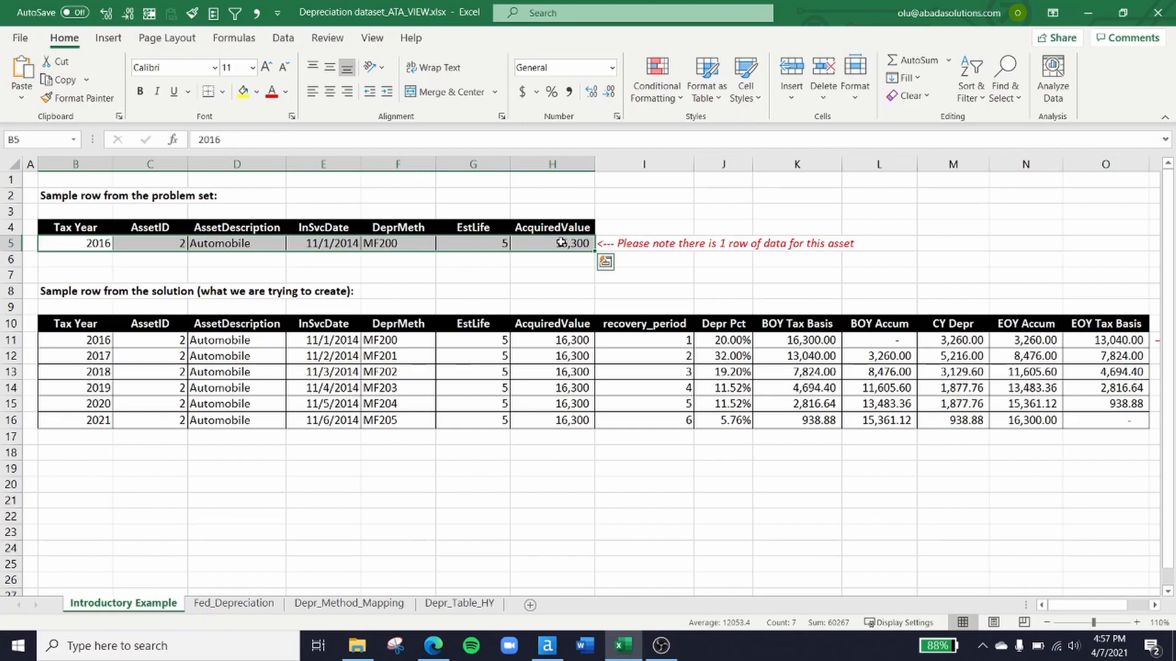
pyautogui.moveTo(11, 340); pyautogui.dragTo(14, 410)
pyautogui.moveTo(97, 341); pyautogui.dragTo(99, 418)
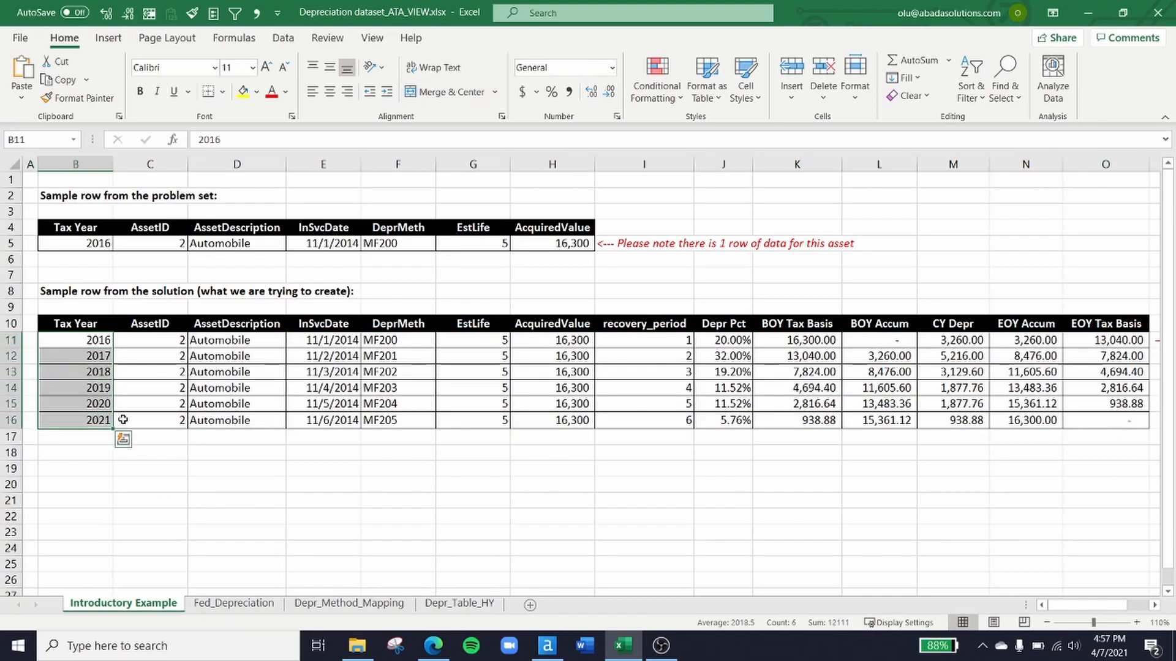
pyautogui.moveTo(472, 340); pyautogui.dragTo(470, 417)
pyautogui.moveTo(653, 343); pyautogui.dragTo(654, 425)
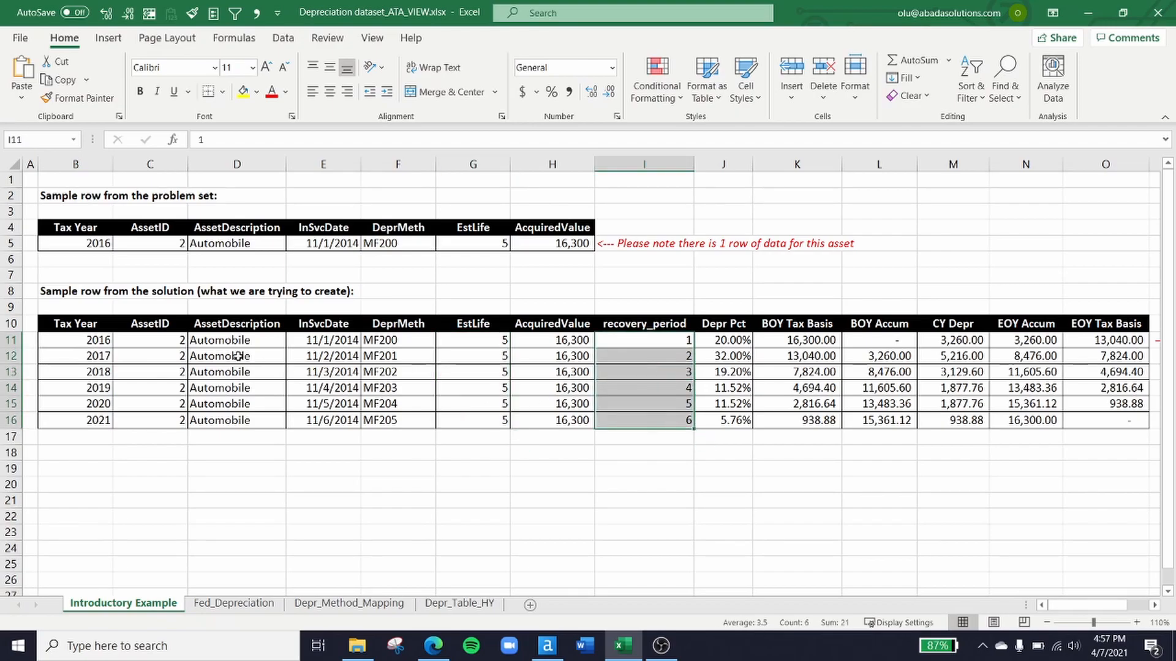
pyautogui.click(86, 343)
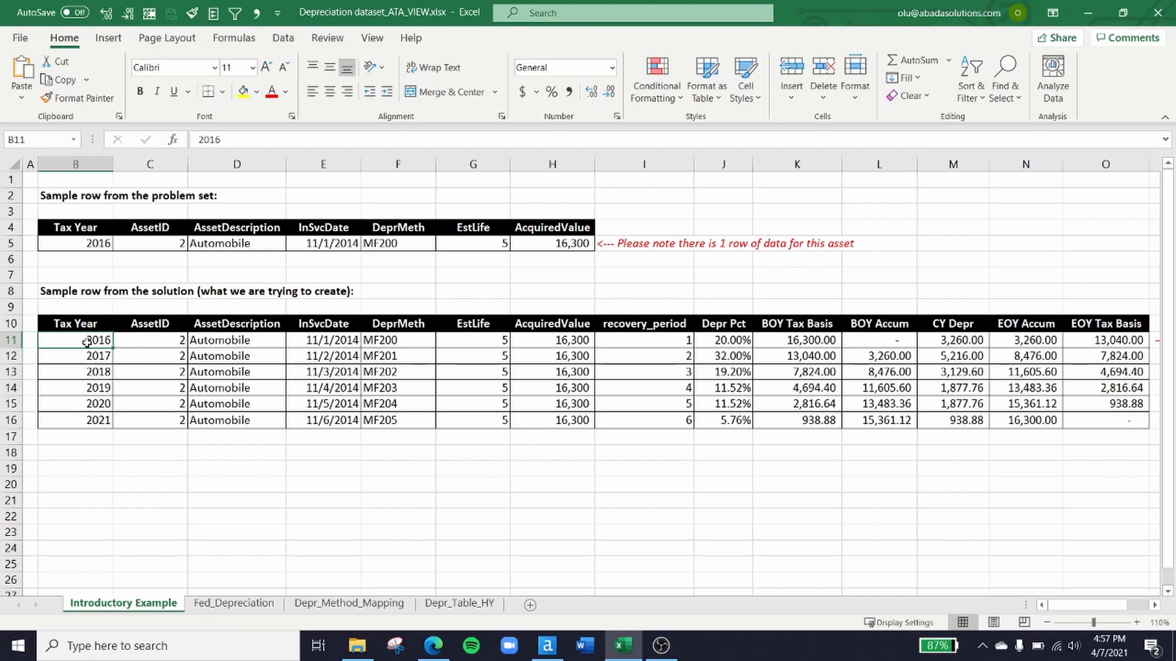
# Step: Switch back to Alteryx Designer and add a Formula tool connected to the new Join's joined output
pyautogui.click(550, 651)
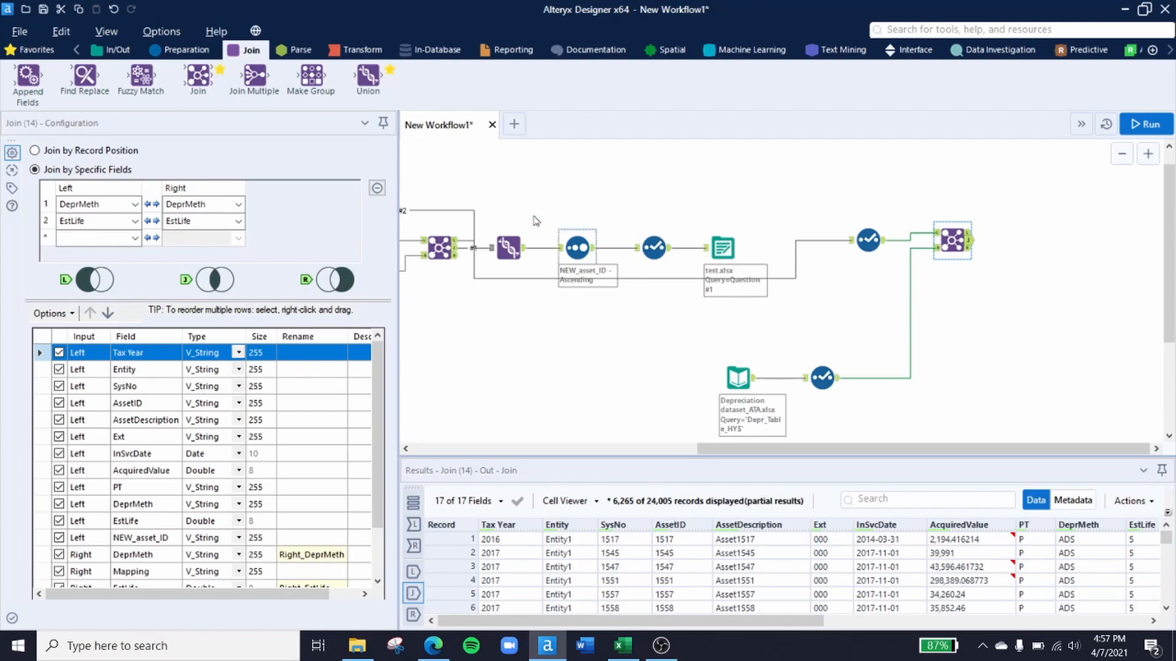
pyautogui.click(178, 52)
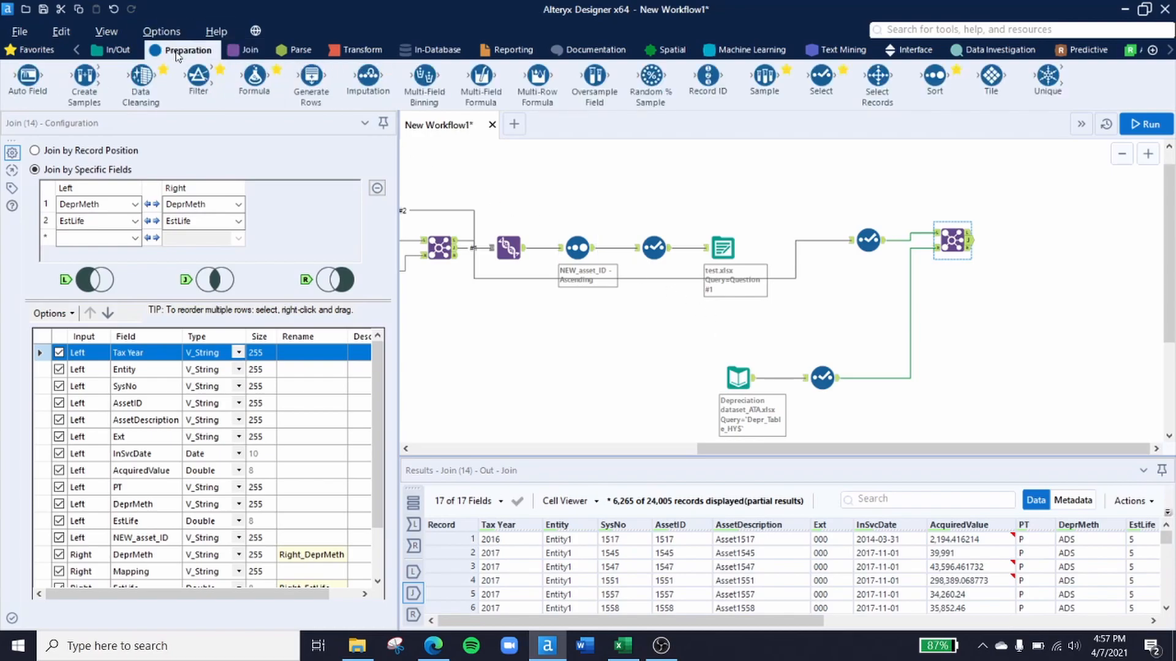
pyautogui.moveTo(254, 76); pyautogui.dragTo(1036, 243)
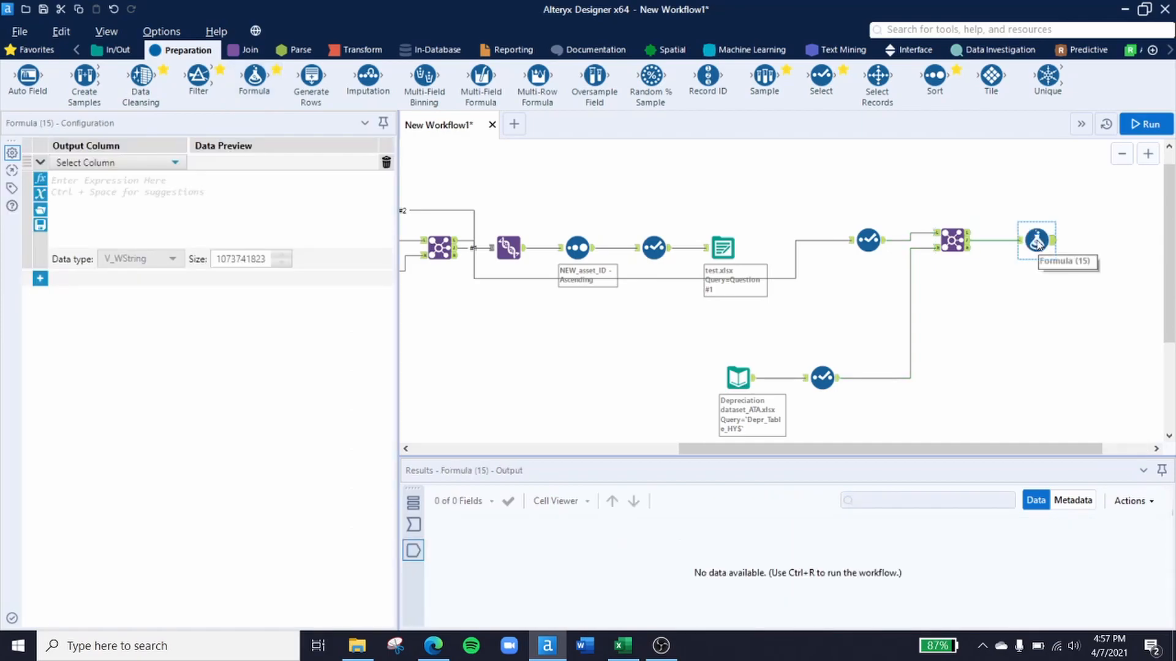
# Step: Exclude the duplicate right-side DeprMeth and EstLife fields from the new Join's output
pyautogui.click(956, 245)
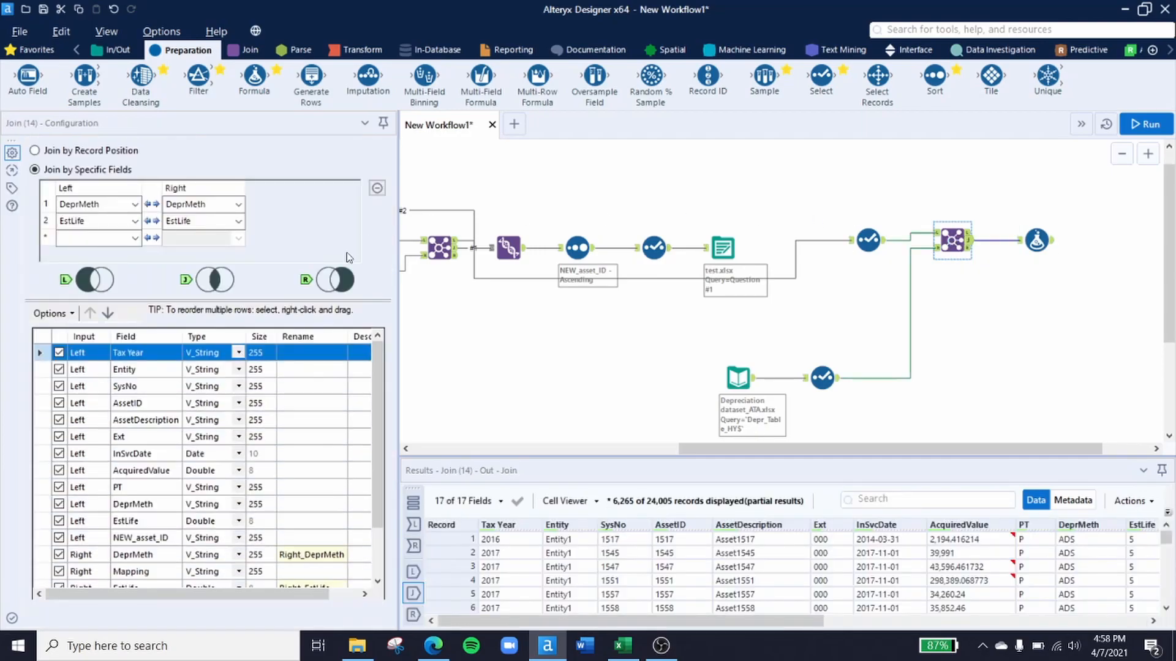
pyautogui.scroll(-1, 149, 472)
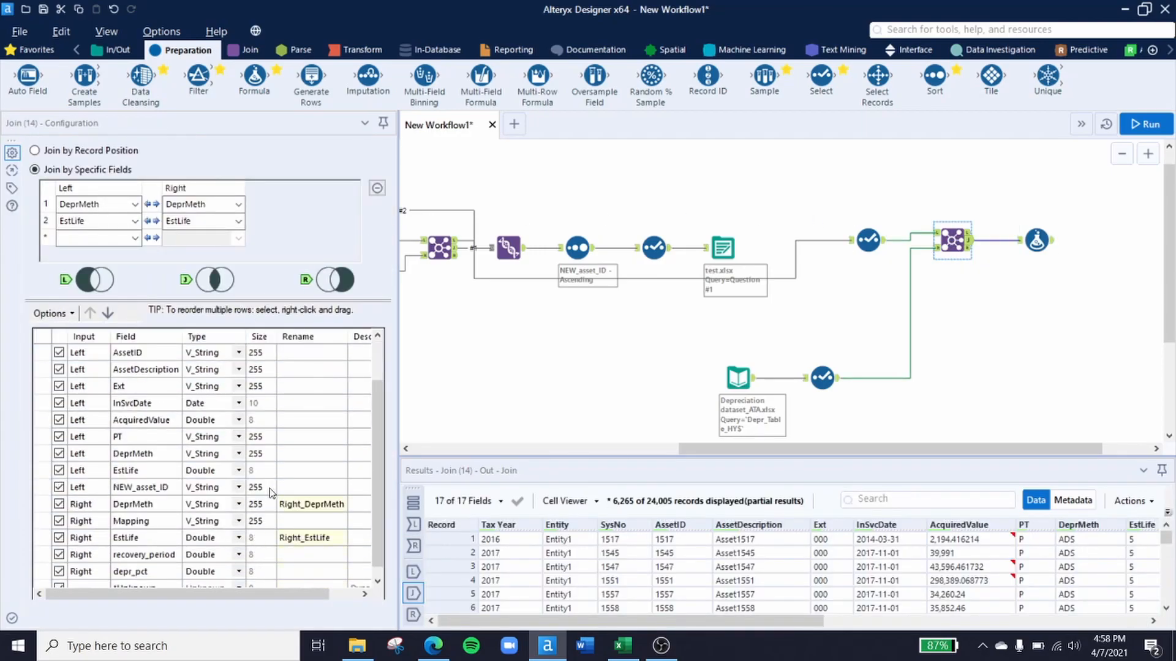
pyautogui.click(63, 506)
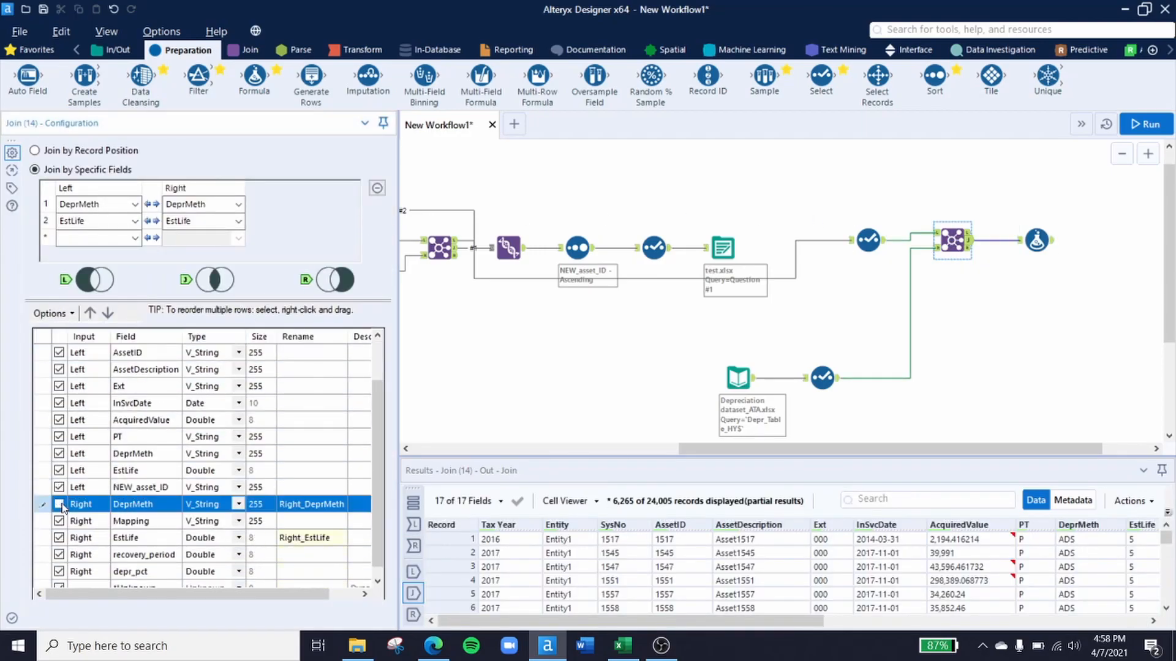
pyautogui.click(58, 539)
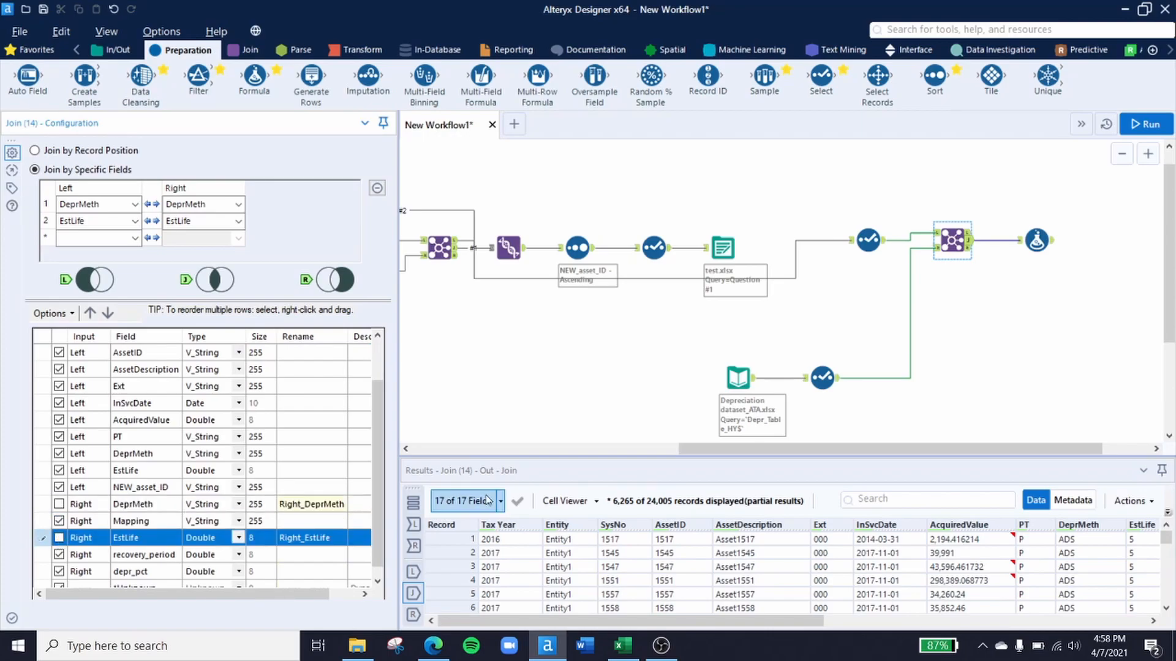
pyautogui.click(1004, 322)
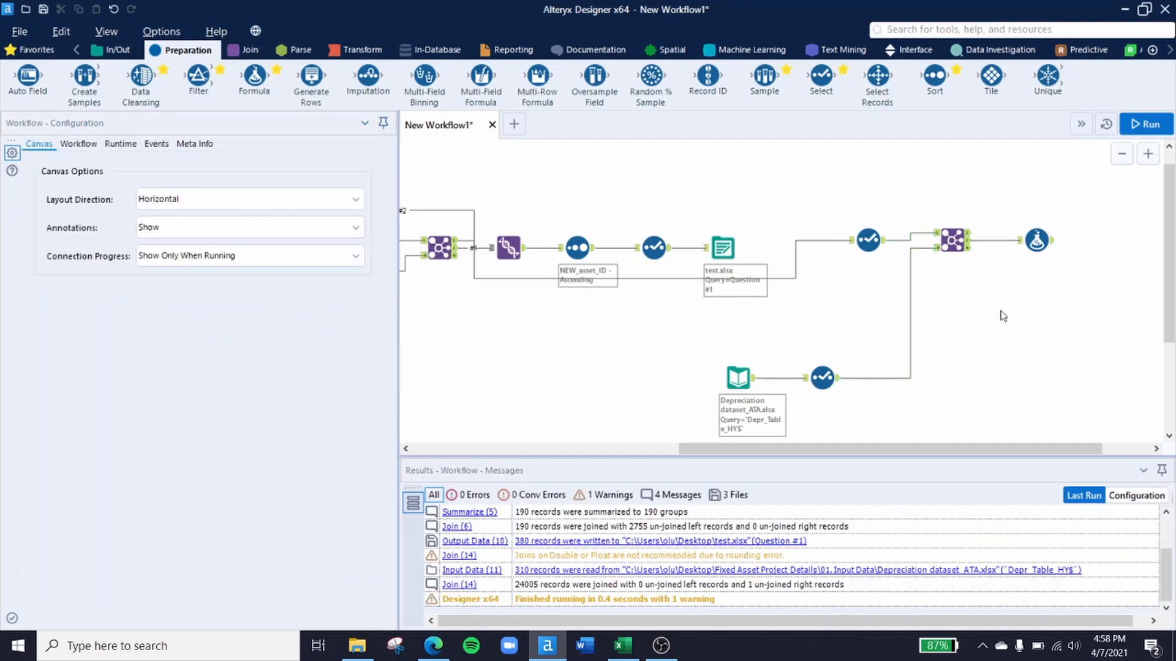
# Step: Create a new output column named tax_year_2 with the Double data type in the Formula tool after the Join
pyautogui.click(1036, 241)
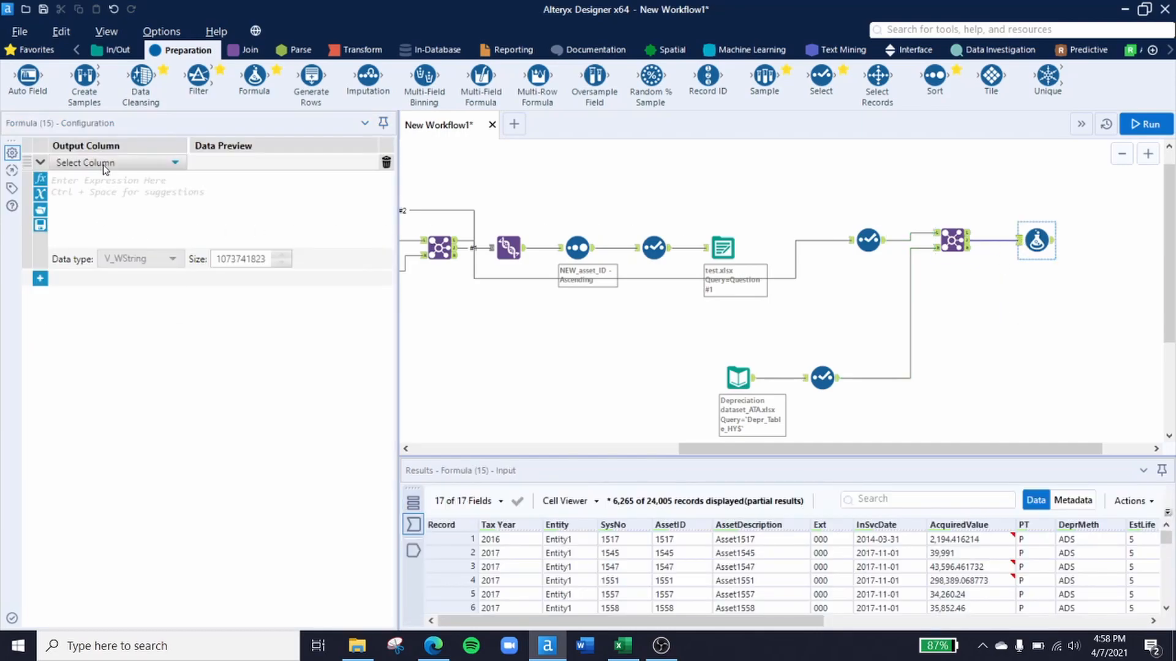
pyautogui.click(106, 165)
pyautogui.click(101, 176)
pyautogui.write('tax_year_2')
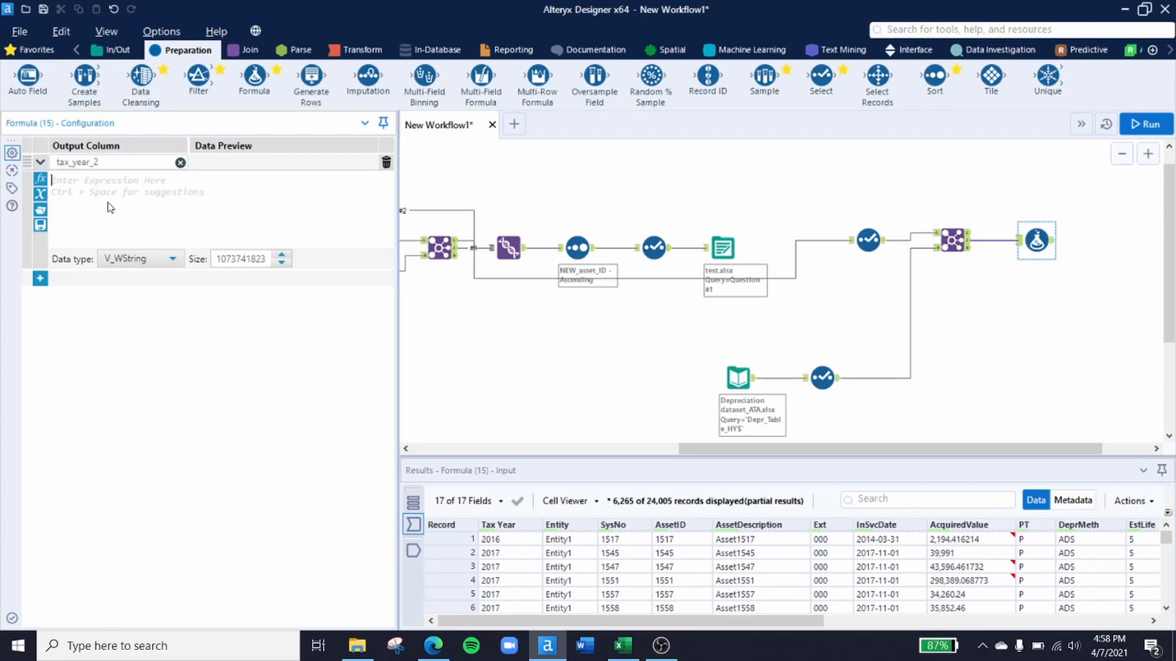
pyautogui.click(148, 256)
pyautogui.scroll(-2, 141, 319)
pyautogui.click(142, 330)
# Step: Begin the tax_year_2 expression with the condition IF [recovery_period] = 1
pyautogui.write('IF ')
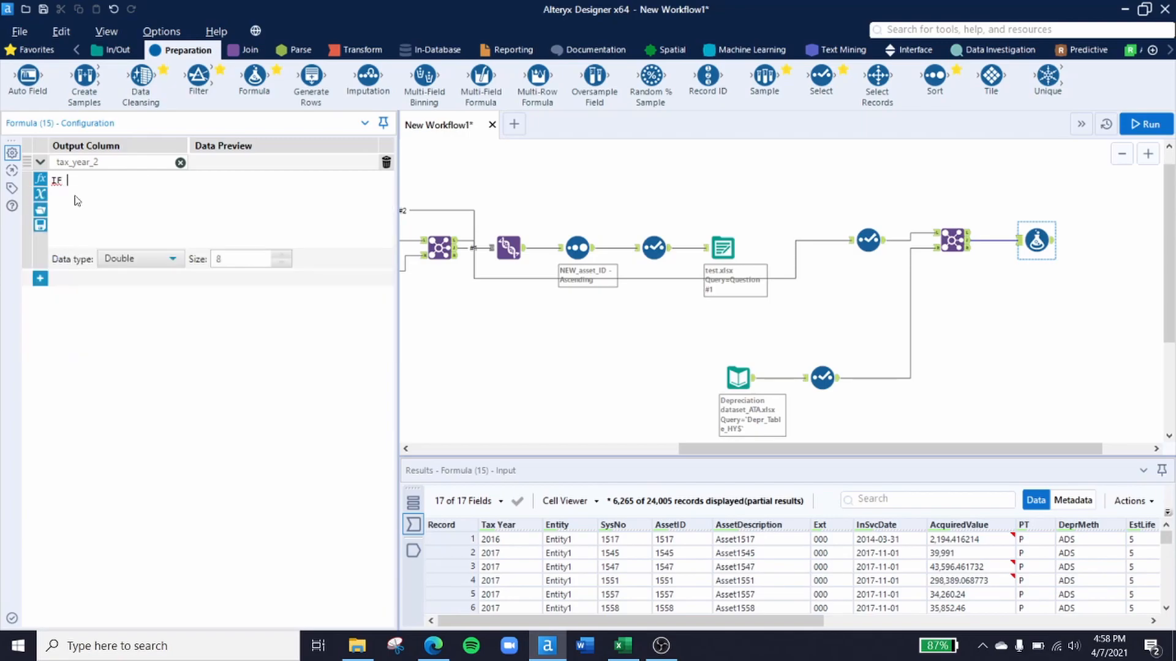
pyautogui.write('[recover')
pyautogui.click(76, 196)
pyautogui.press('Return')
# Step: Add the THEN branch DateTimeYear([InSvcDate]) to the tax_year_2 expression
pyautogui.write('THEN d')
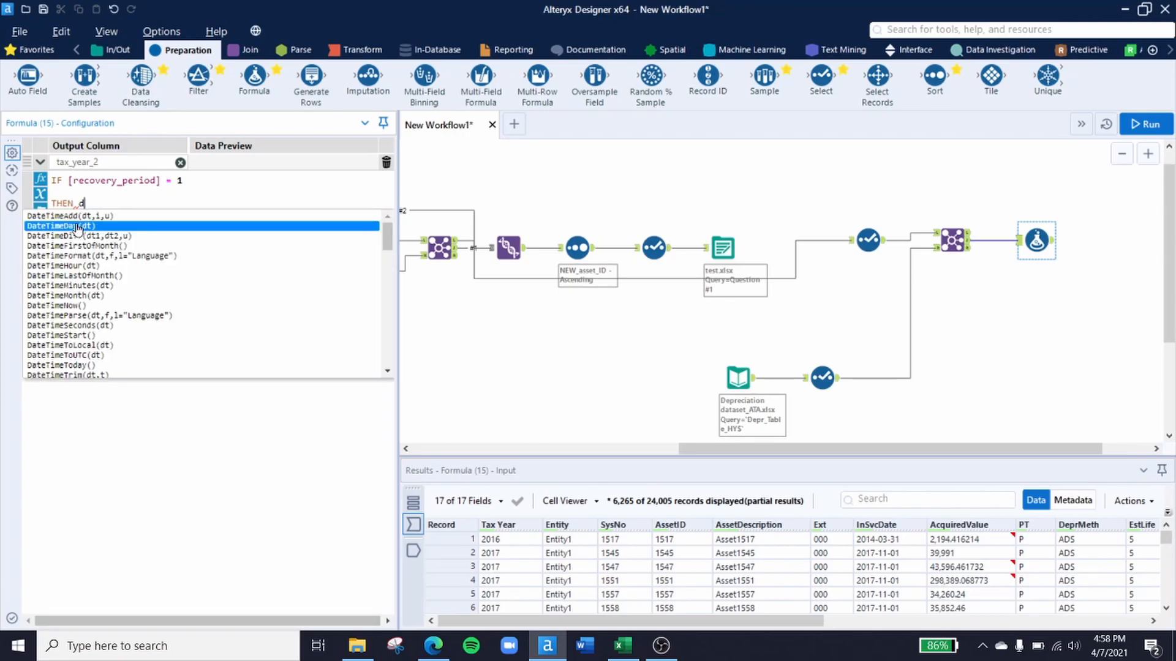
pyautogui.write('at')
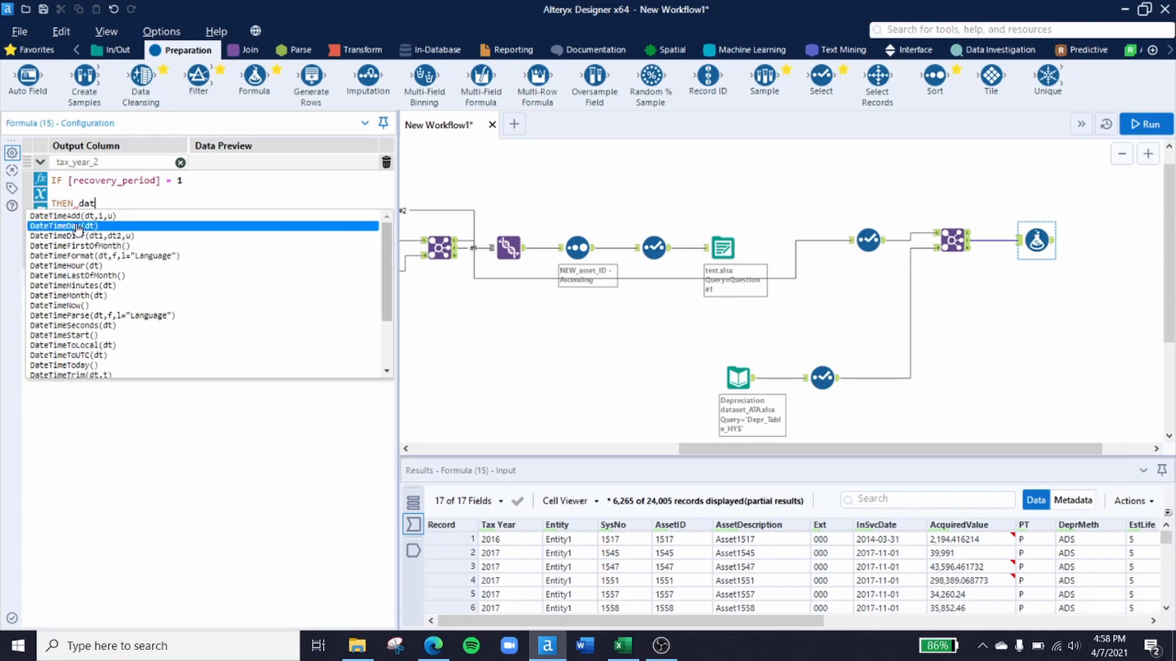
pyautogui.write('etimeye')
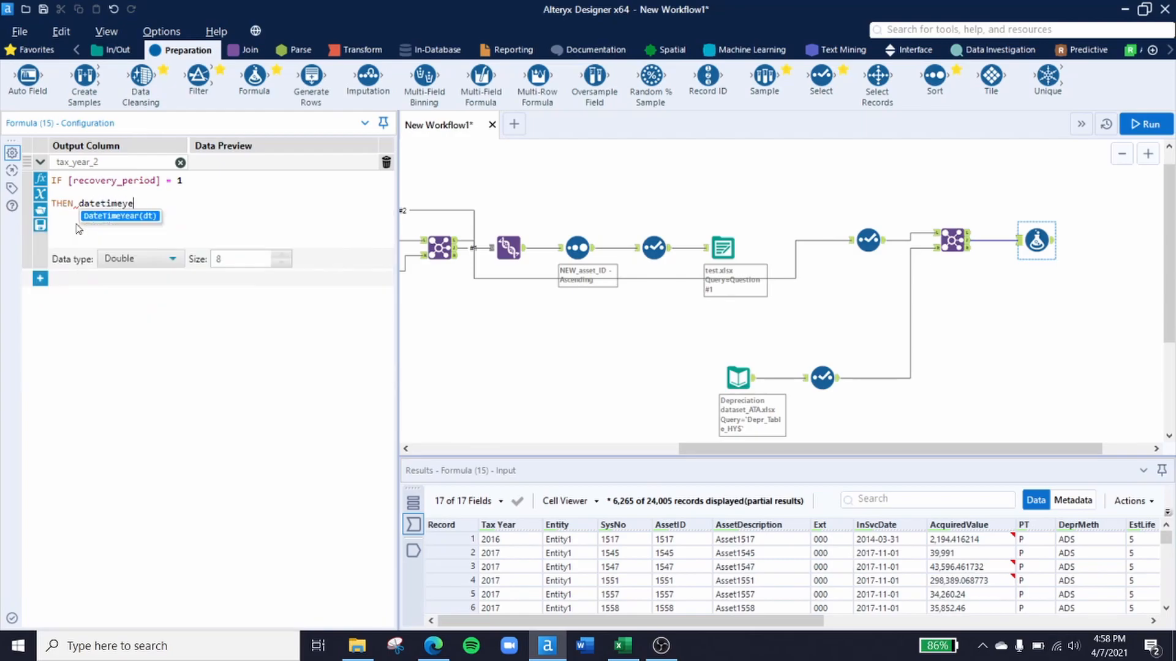
pyautogui.write('ar(')
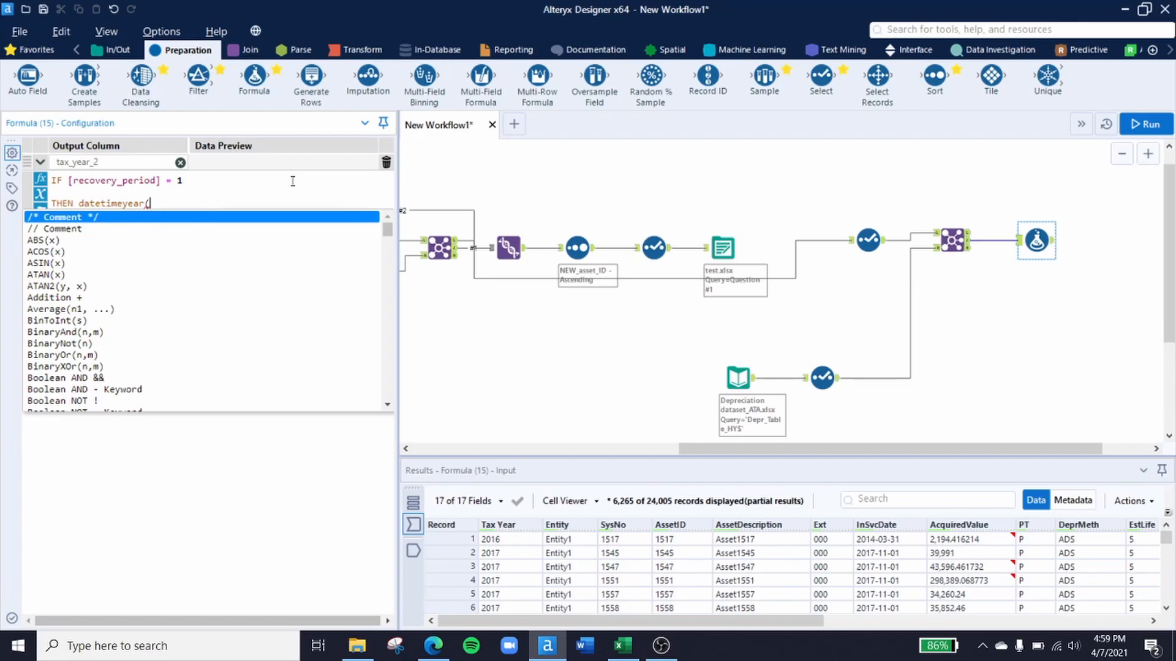
pyautogui.write('ins')
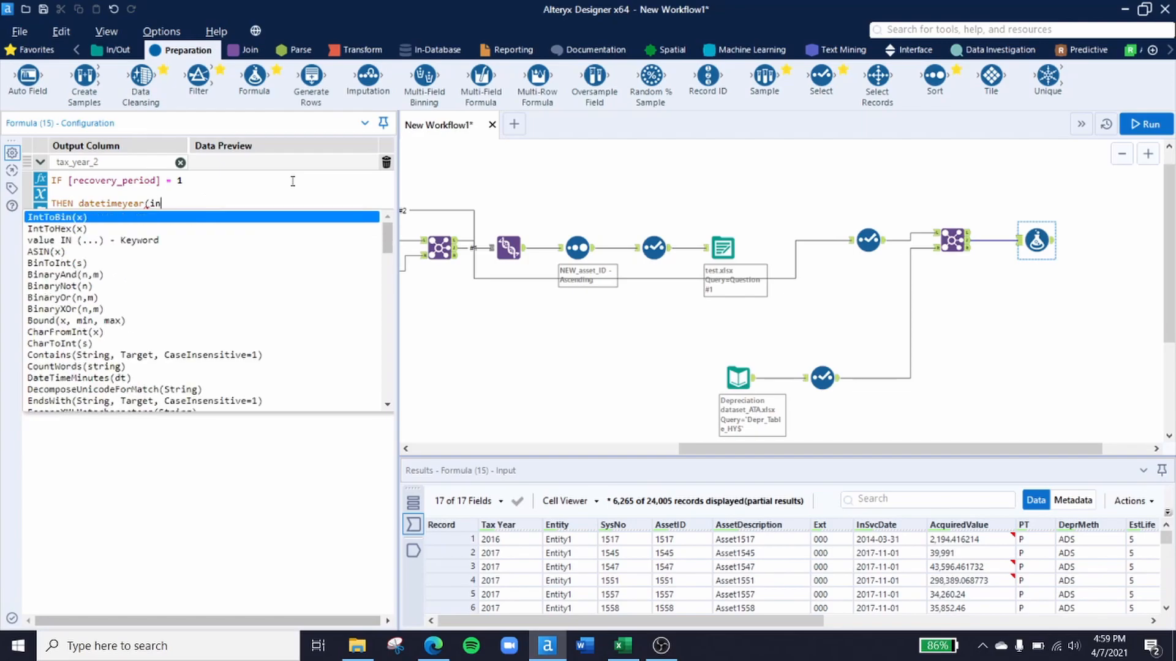
pyautogui.press('Down')
pyautogui.press('Down')
pyautogui.press('Down')
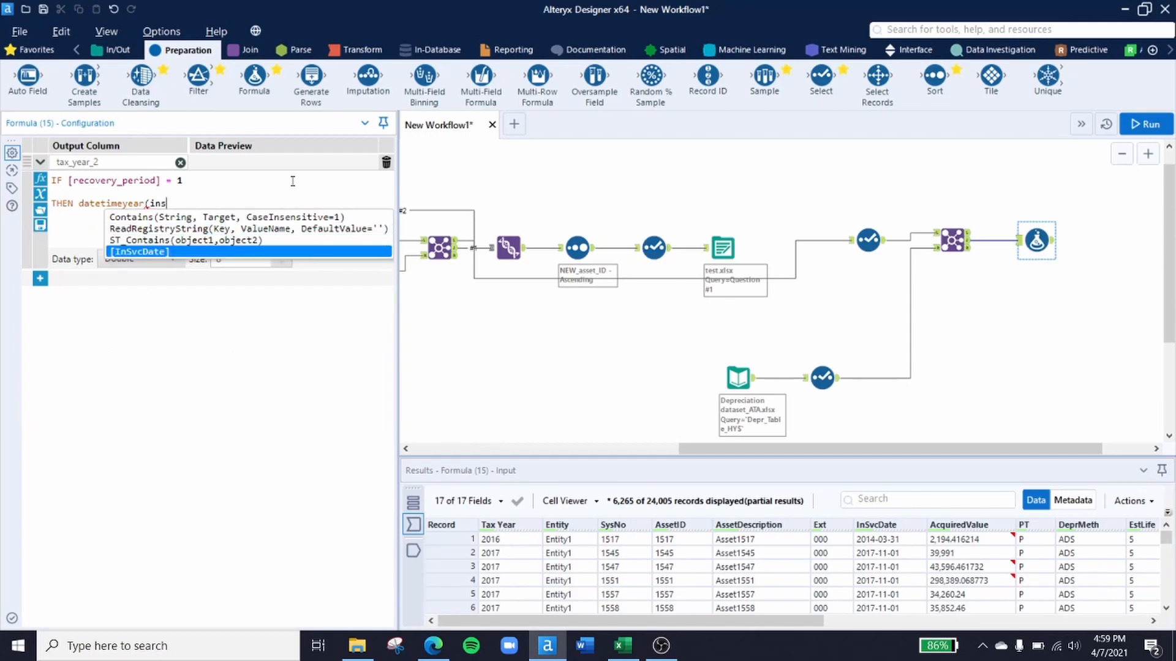
pyautogui.press('Return')
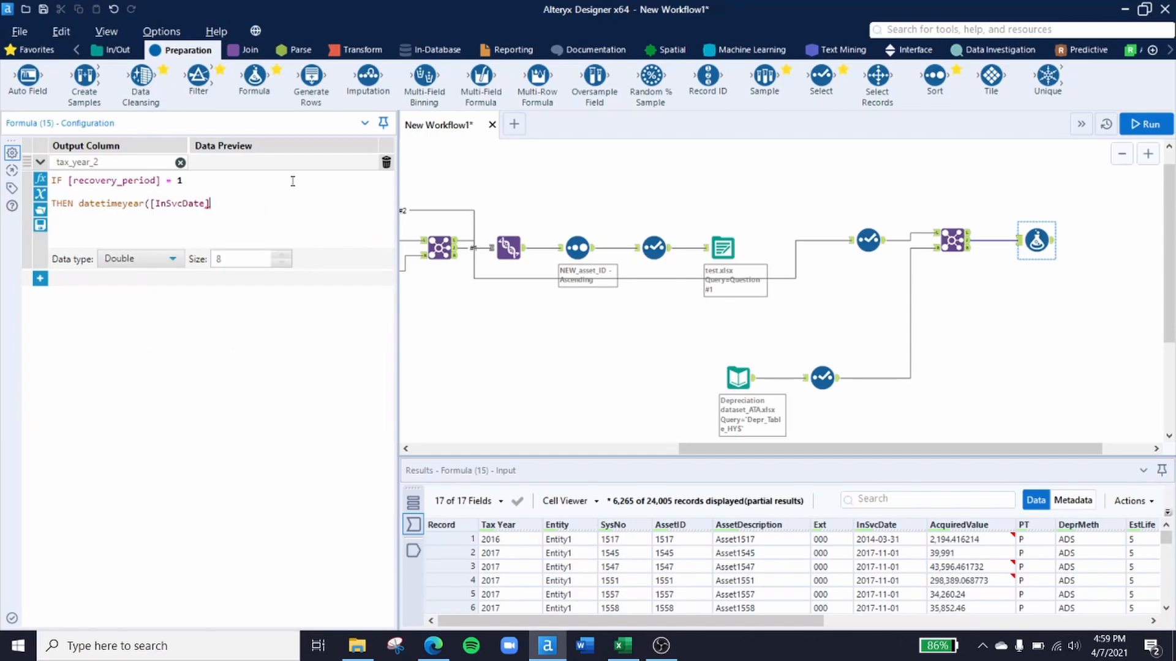
pyautogui.write(')')
# Step: Start the ELSE branch of the tax_year_2 expression with DateTimeYear([InSvcDate])
pyautogui.write('ELSE ')
pyautogui.write('datetimeyea')
pyautogui.press('Return')
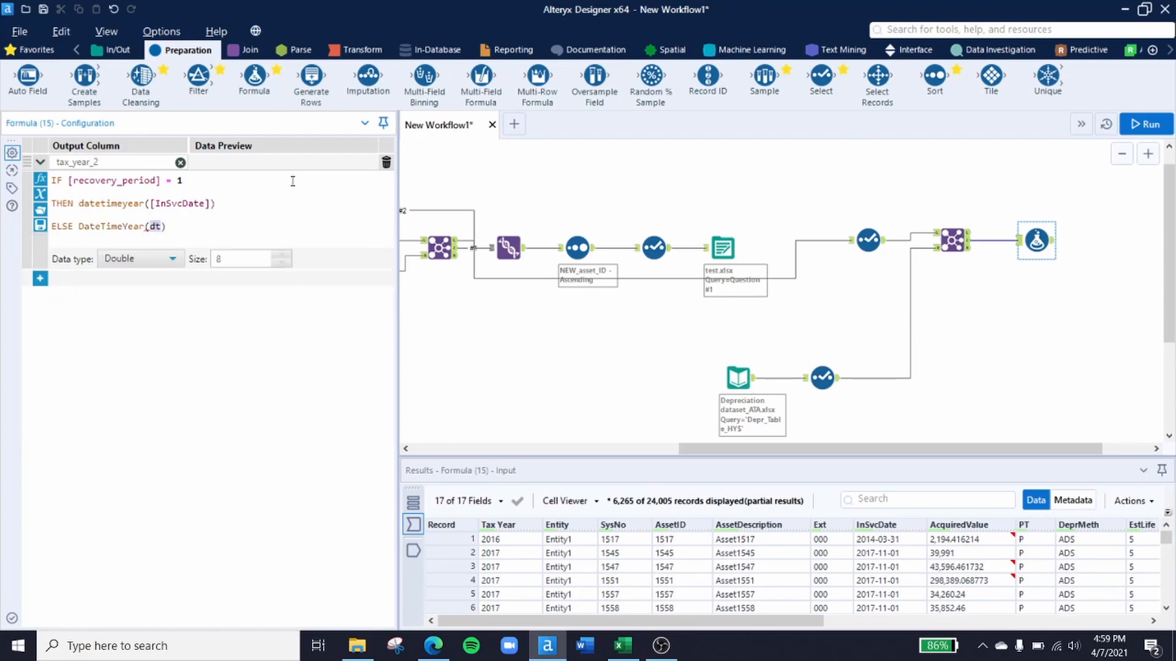
pyautogui.write('ins')
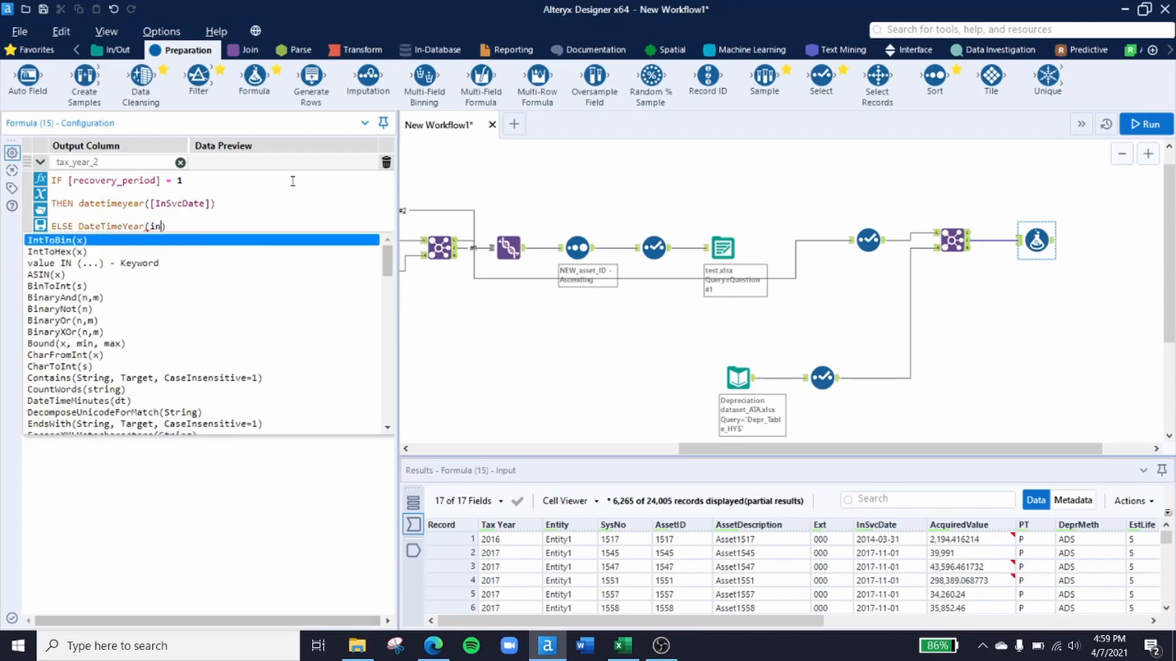
pyautogui.press('Down')
pyautogui.press('Down')
pyautogui.press('Down')
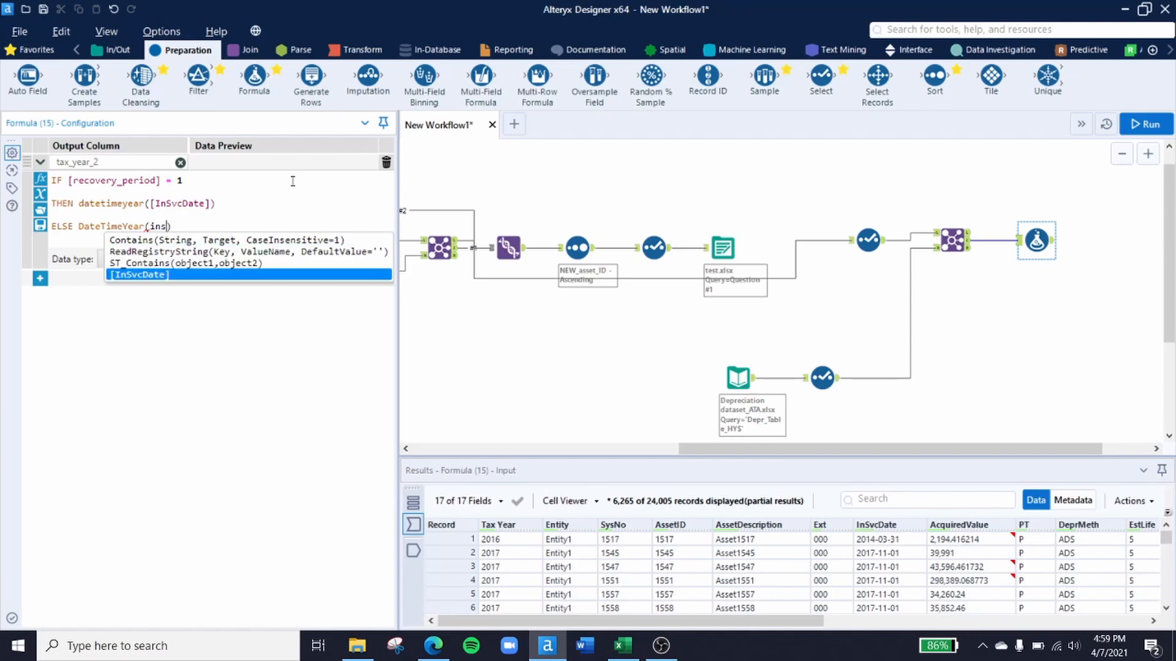
pyautogui.press('Return')
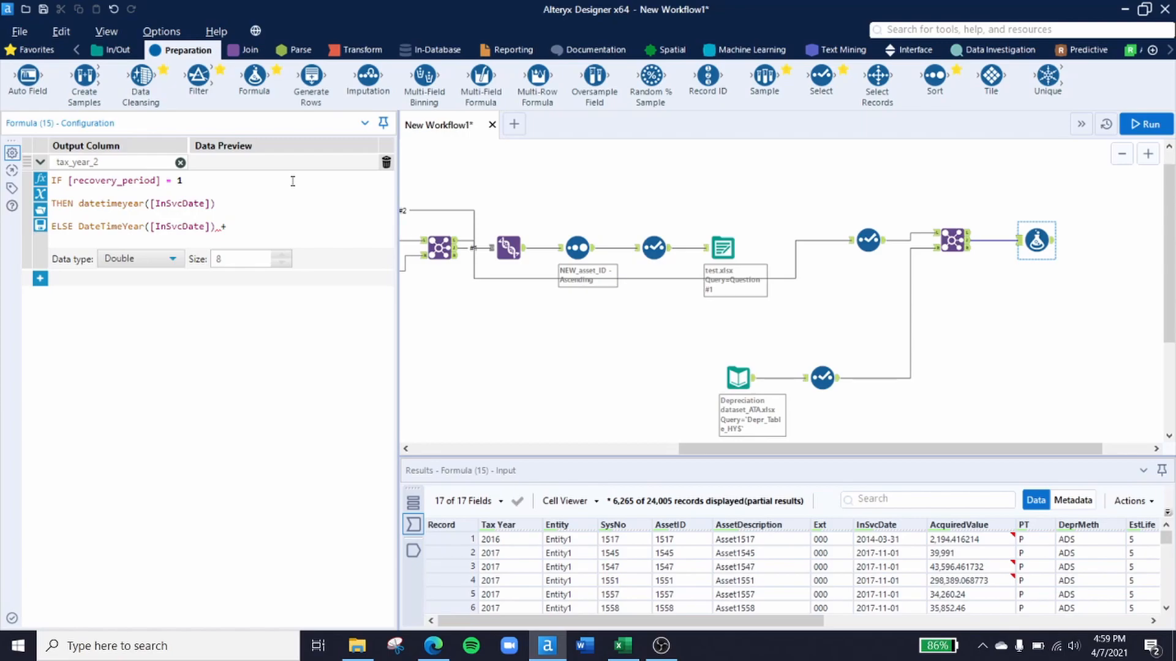
# Step: Extend the ELSE branch with + ([recovery_period] - 1) and close the tax_year_2 expression with ENDIF
pyautogui.write('1')
pyautogui.press('BackSpace')
pyautogui.write('recovery')
pyautogui.press('Return')
pyautogui.write('(')
pyautogui.press('Escape')
pyautogui.press('Return')
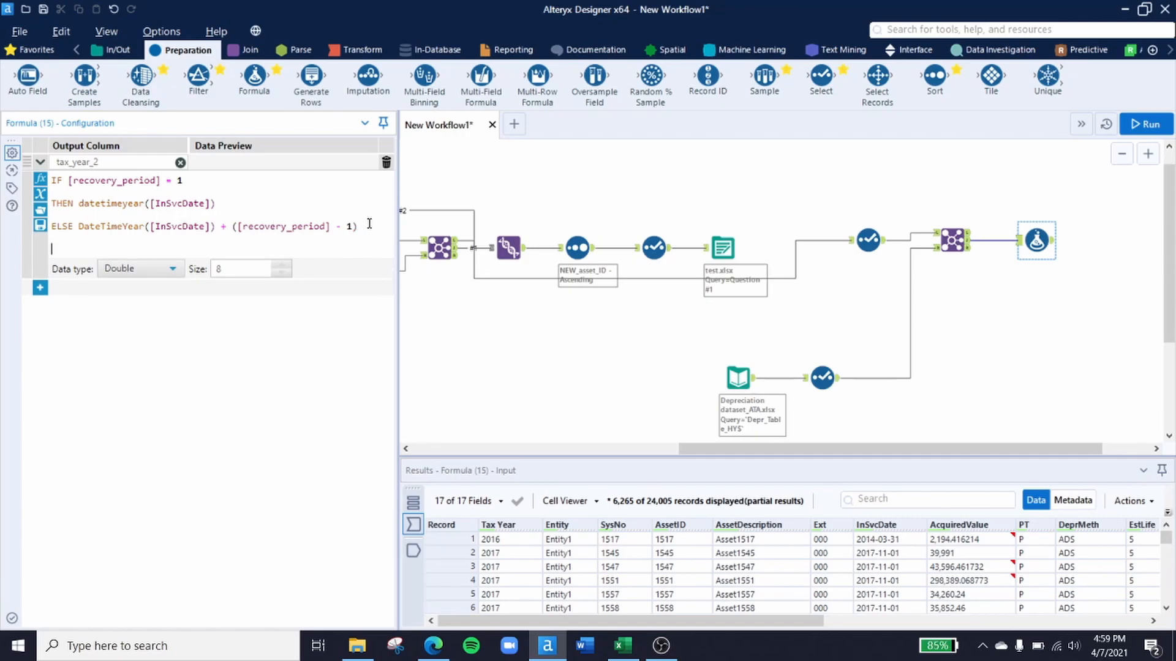
pyautogui.write('END')
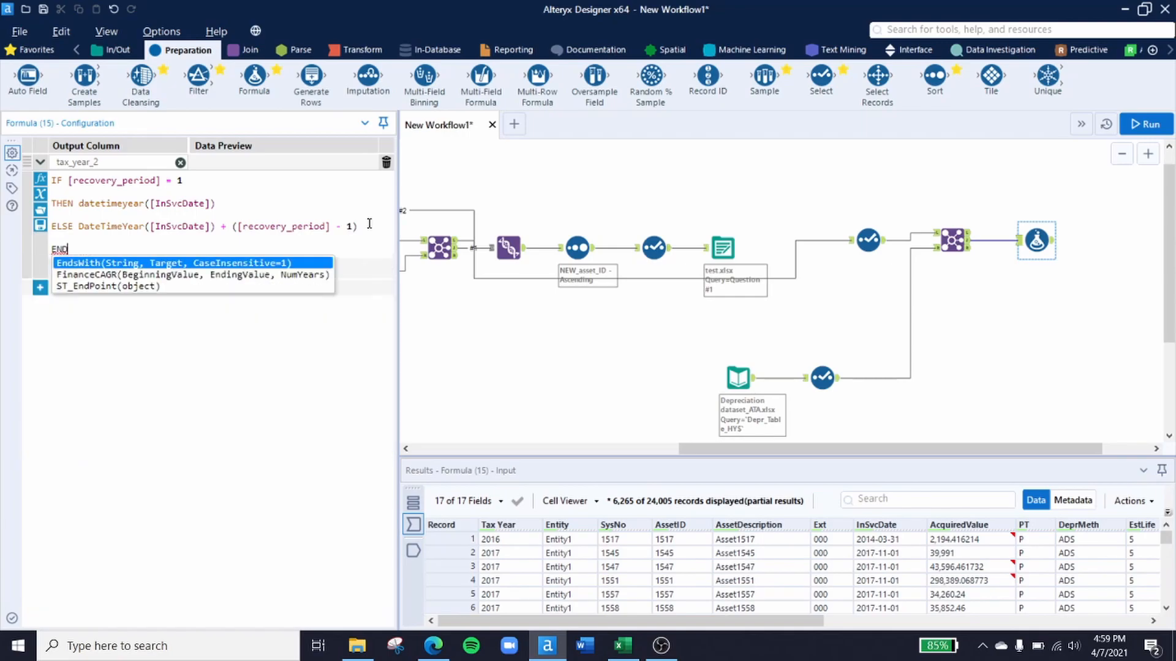
pyautogui.write('IF')
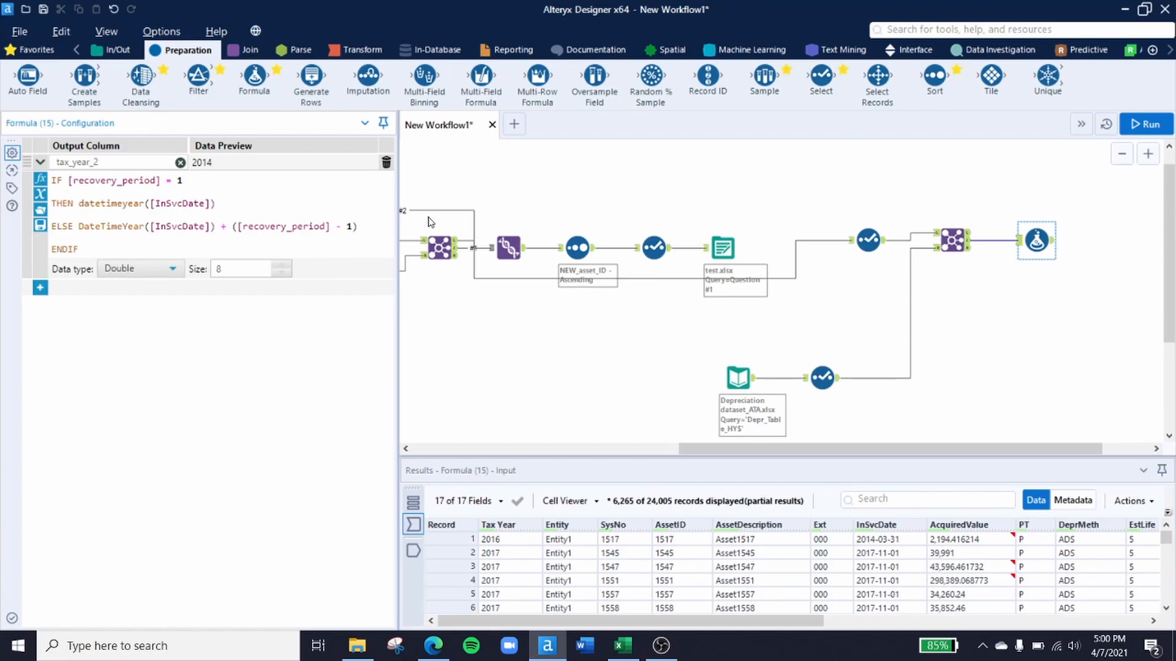
# Step: Run the workflow and show the output records of the tax_year_2 Formula tool
pyautogui.click(1009, 336)
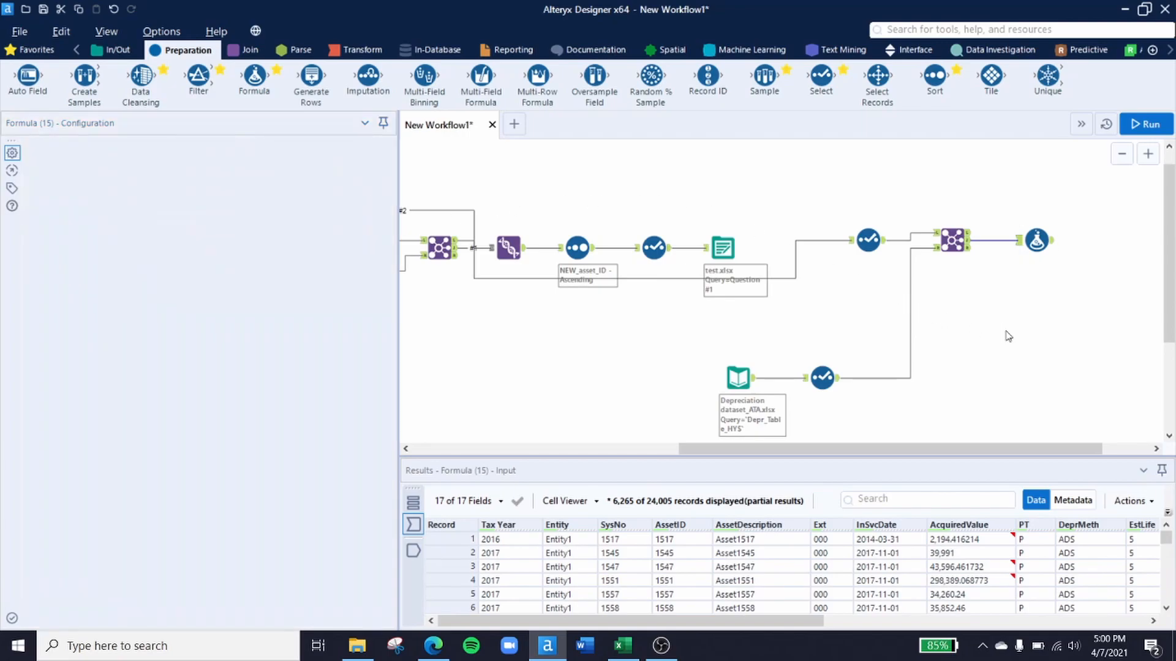
pyautogui.click(1136, 124)
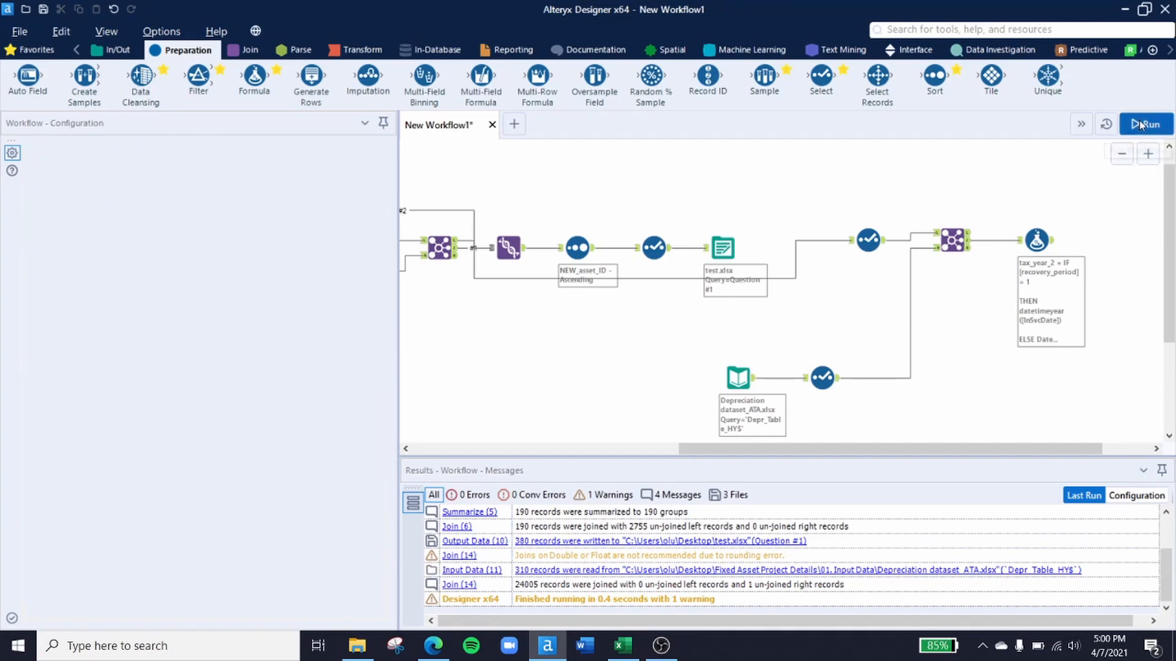
pyautogui.click(1041, 245)
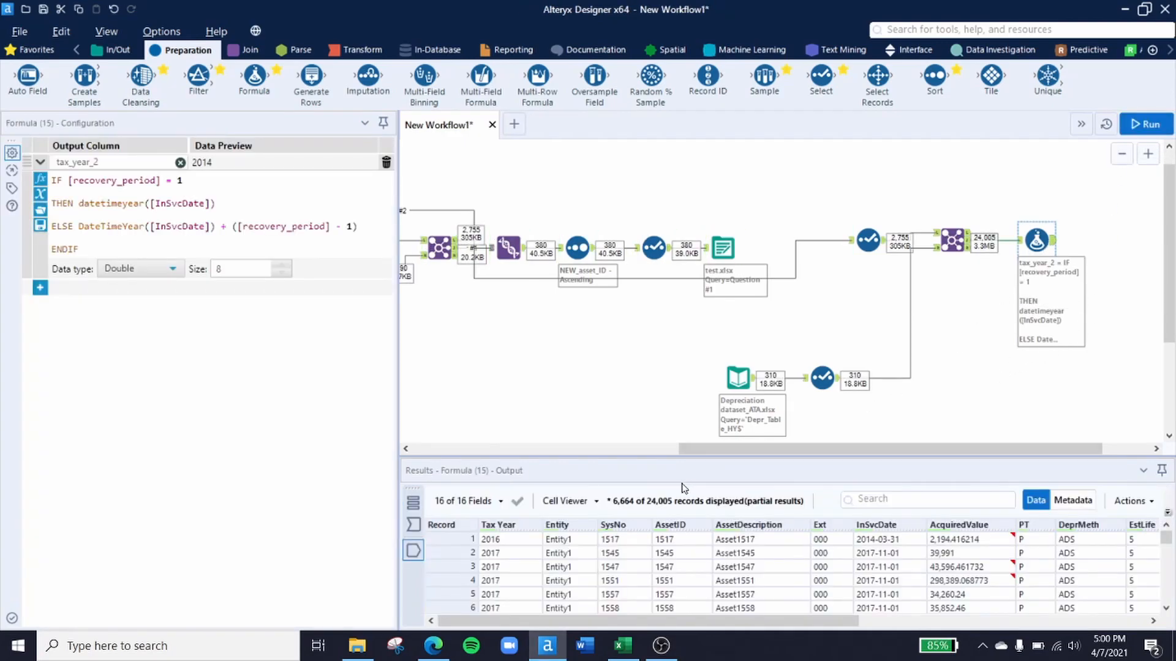
# Step: Examine the recovery_period and tax_year_2 values in the Formula output and compare them with the original Tax Year column
pyautogui.moveTo(570, 621); pyautogui.dragTo(897, 631)
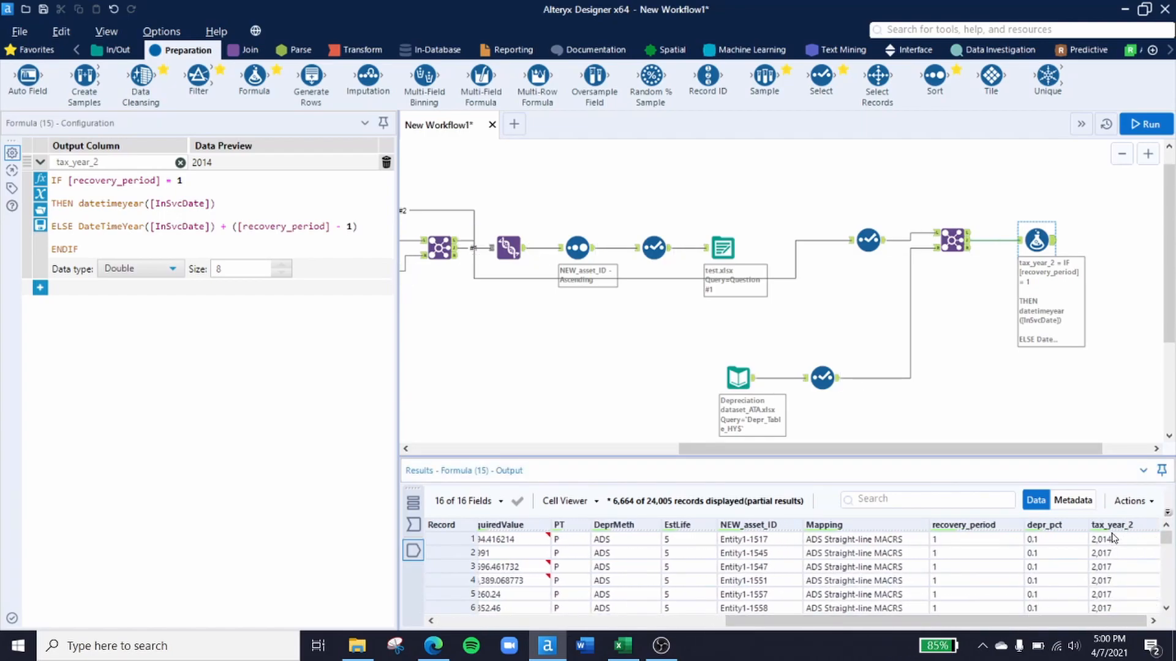
pyautogui.scroll(-2, 1136, 567)
pyautogui.scroll(-3, 1136, 566)
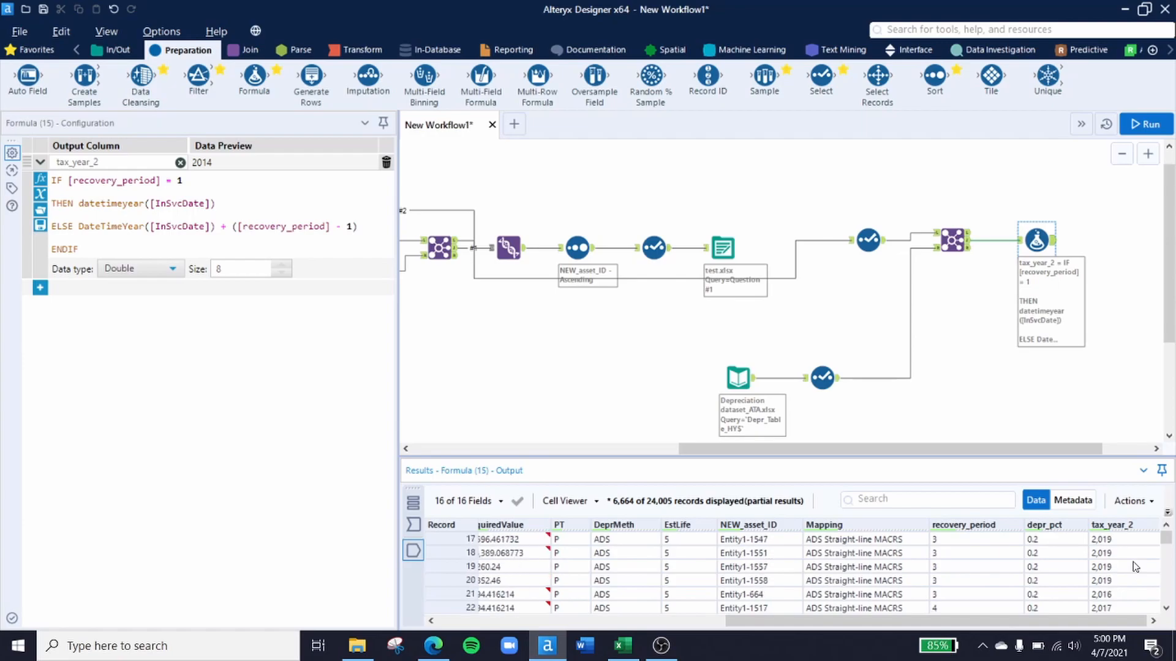
pyautogui.scroll(-4, 1102, 569)
pyautogui.scroll(-3, 1103, 568)
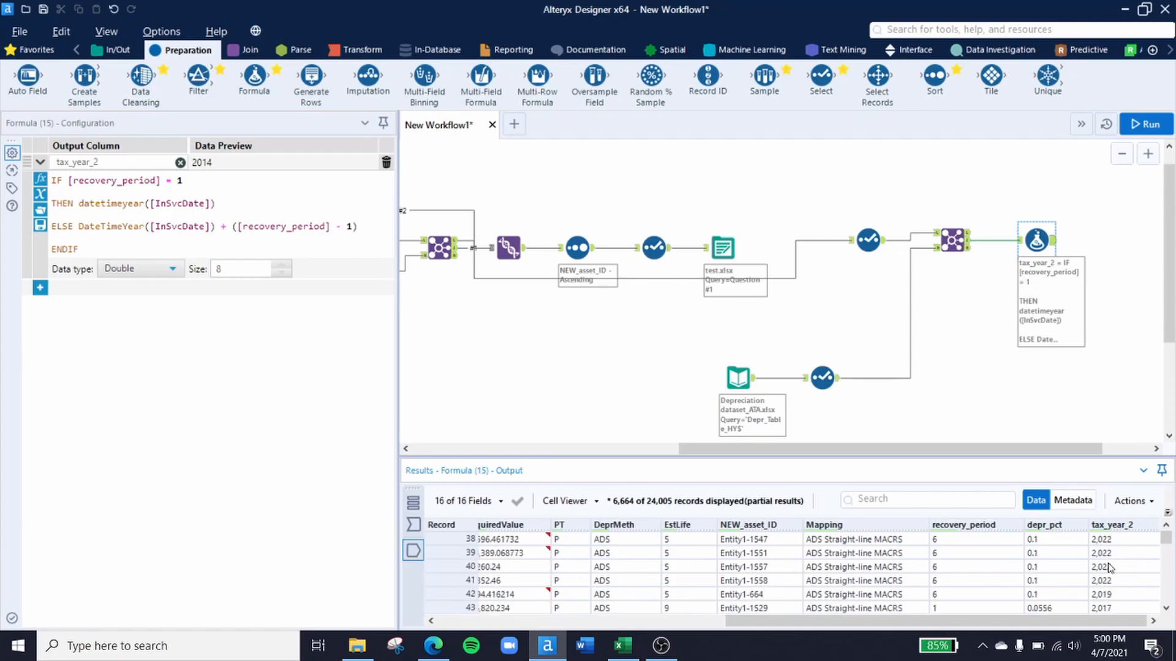
pyautogui.scroll(9, 1107, 572)
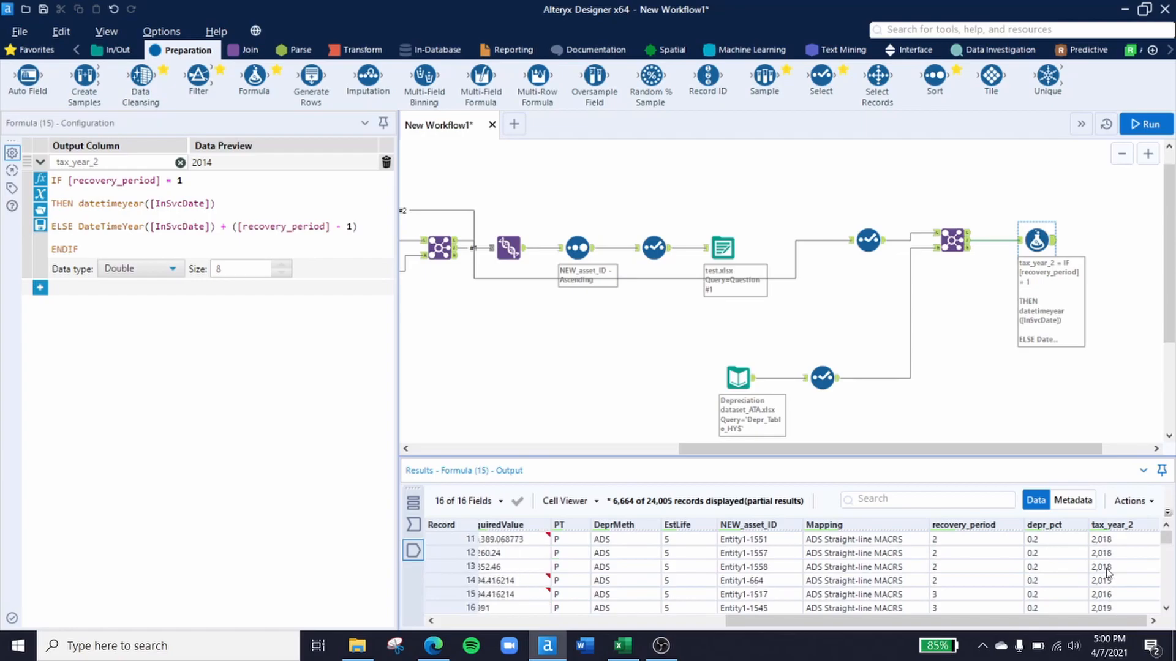
pyautogui.moveTo(974, 620); pyautogui.dragTo(683, 622)
pyautogui.scroll(4, 590, 591)
pyautogui.scroll(-11, 490, 564)
pyautogui.scroll(11, 506, 587)
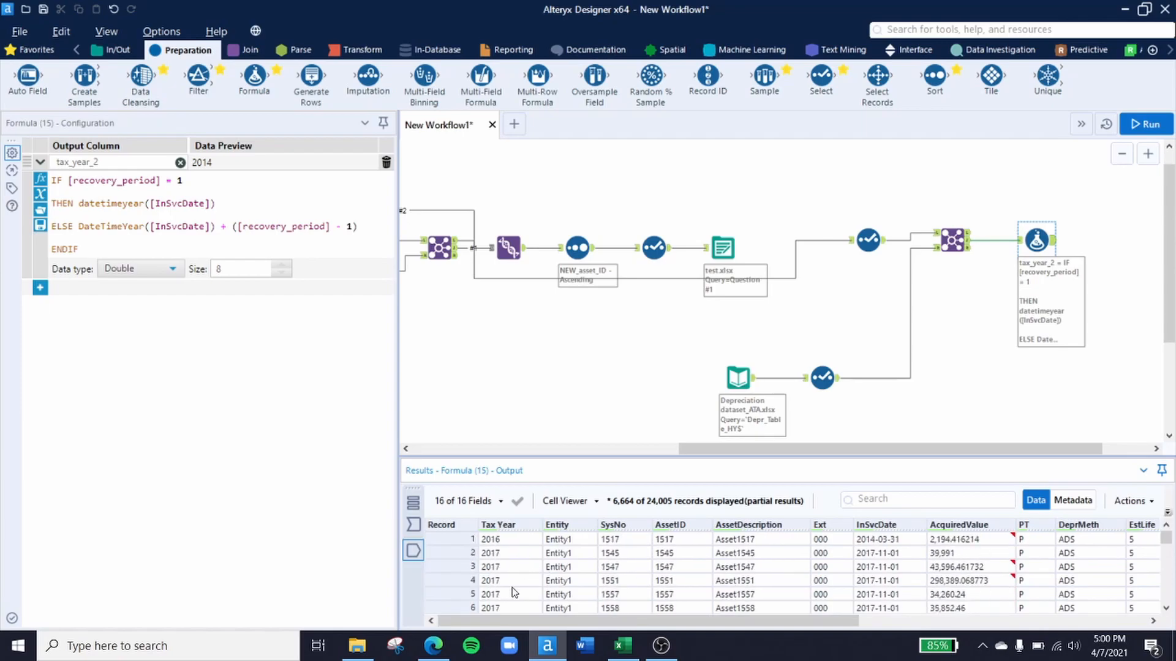
# Step: Switch to the Excel workbook Depreciation dataset_ATA_VIEW.xlsx and inspect the CY Depr cell in the solution's first row
pyautogui.press('Escape')
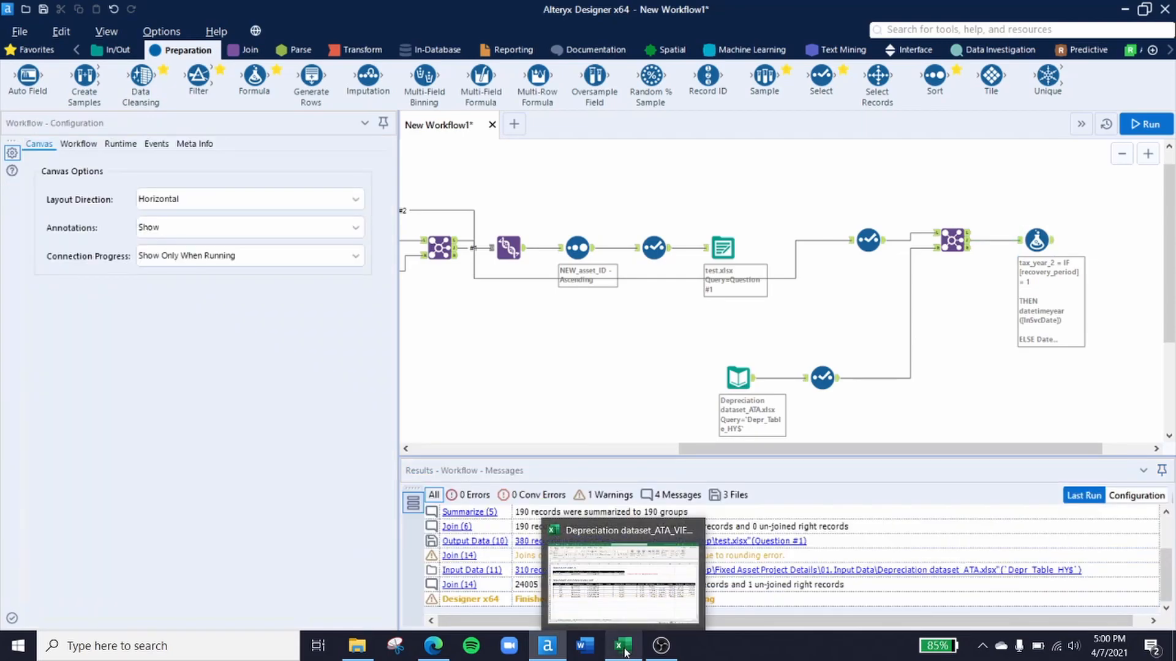
pyautogui.click(625, 650)
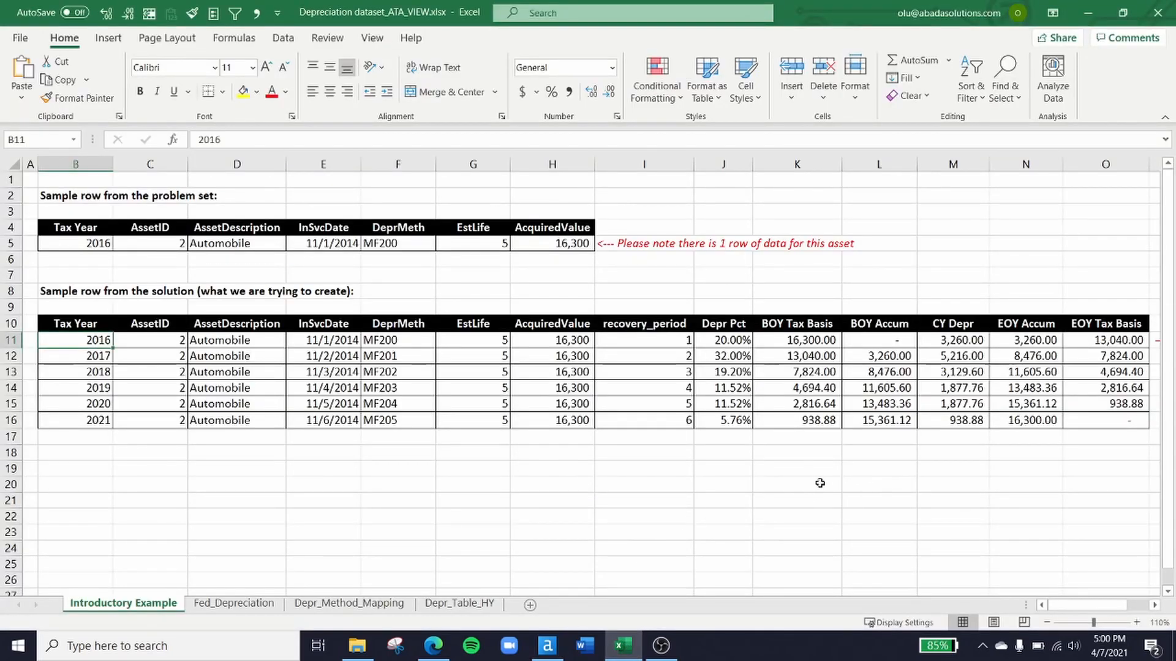
pyautogui.doubleClick(957, 343)
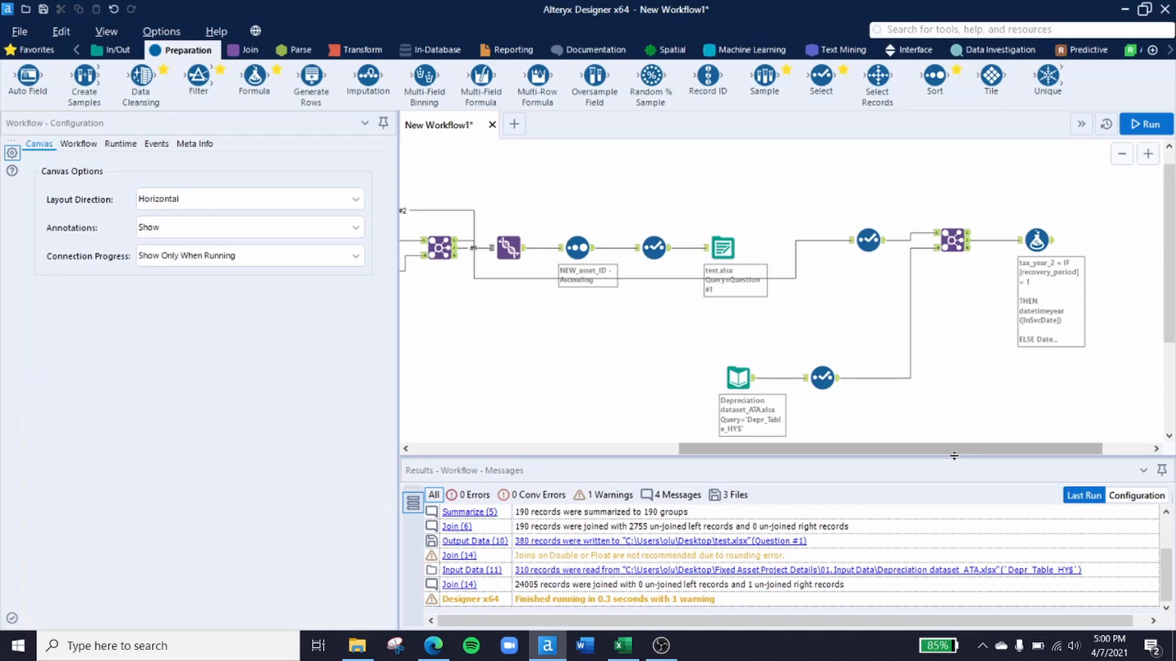
# Step: Switch back to Alteryx Designer and add a Formula tool after the tax_year_2 formula, with a new Double output column named CY Depr
pyautogui.moveTo(953, 453); pyautogui.dragTo(999, 454)
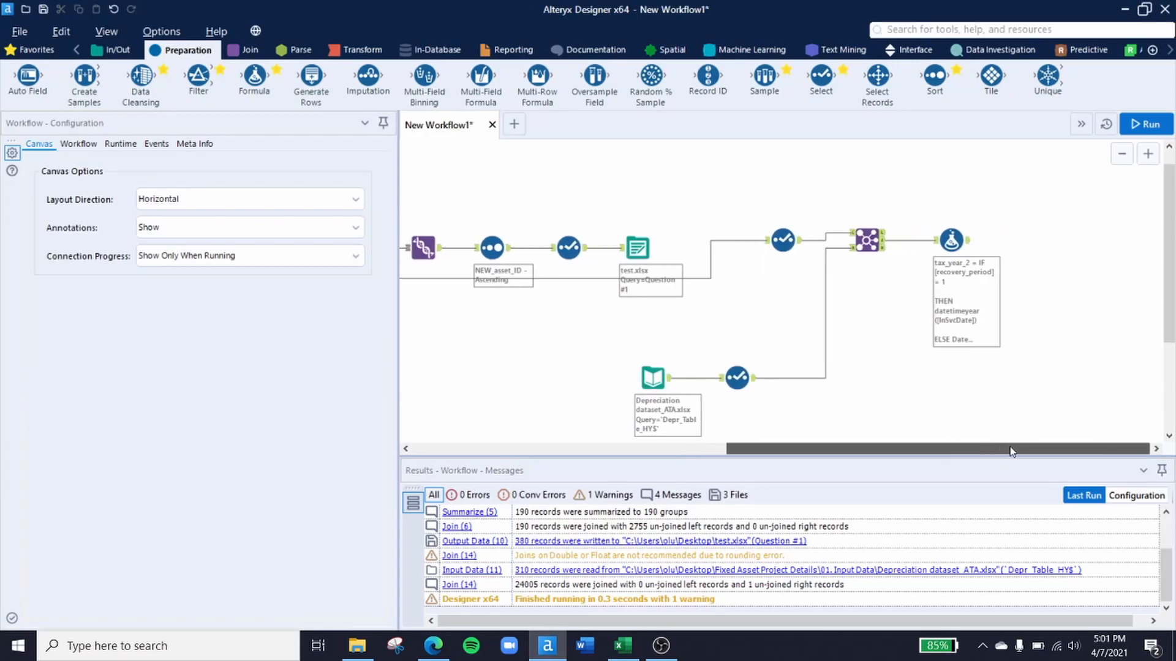
pyautogui.moveTo(254, 76); pyautogui.dragTo(1045, 240)
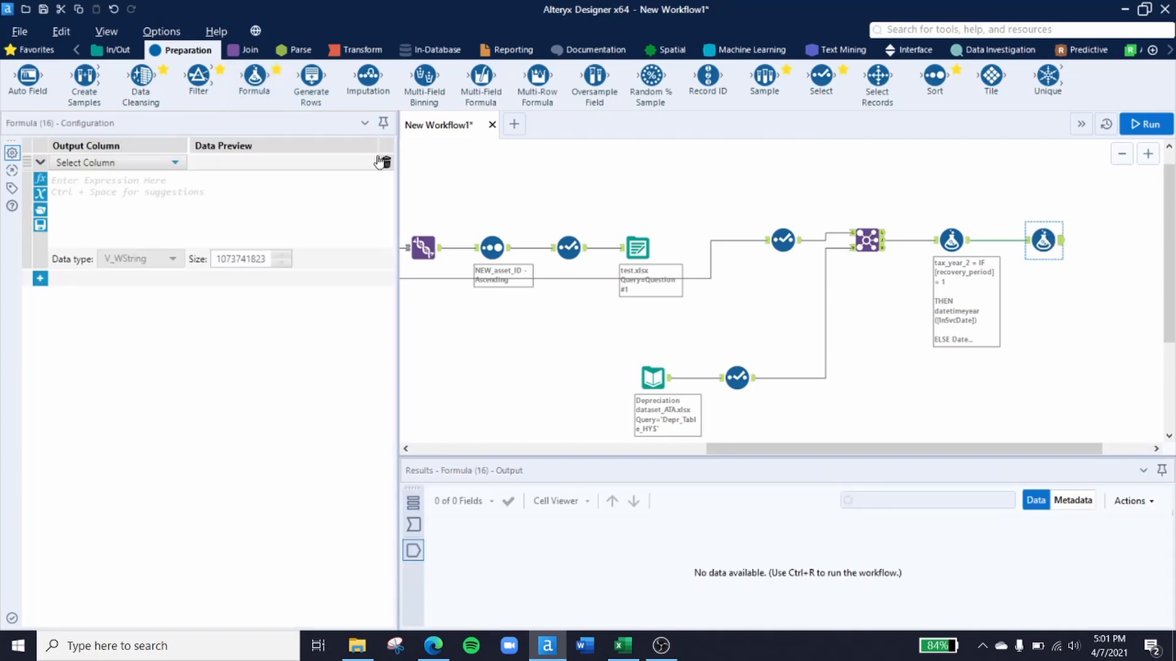
pyautogui.click(176, 162)
pyautogui.click(123, 179)
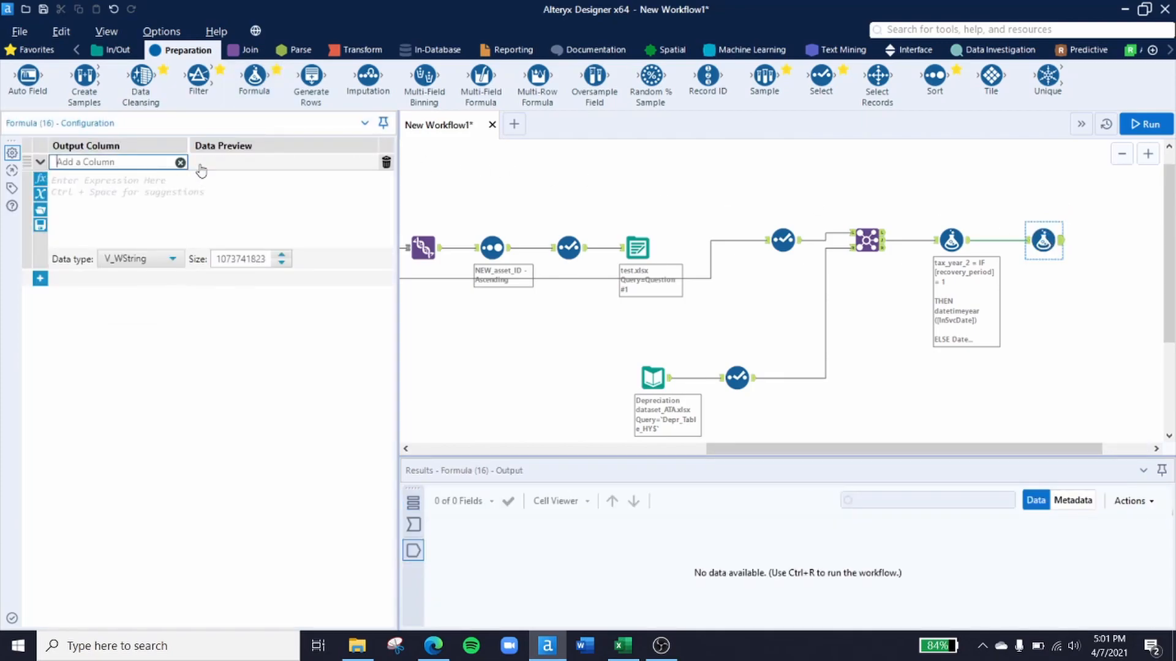
pyautogui.write('CY Depr')
pyautogui.click(126, 254)
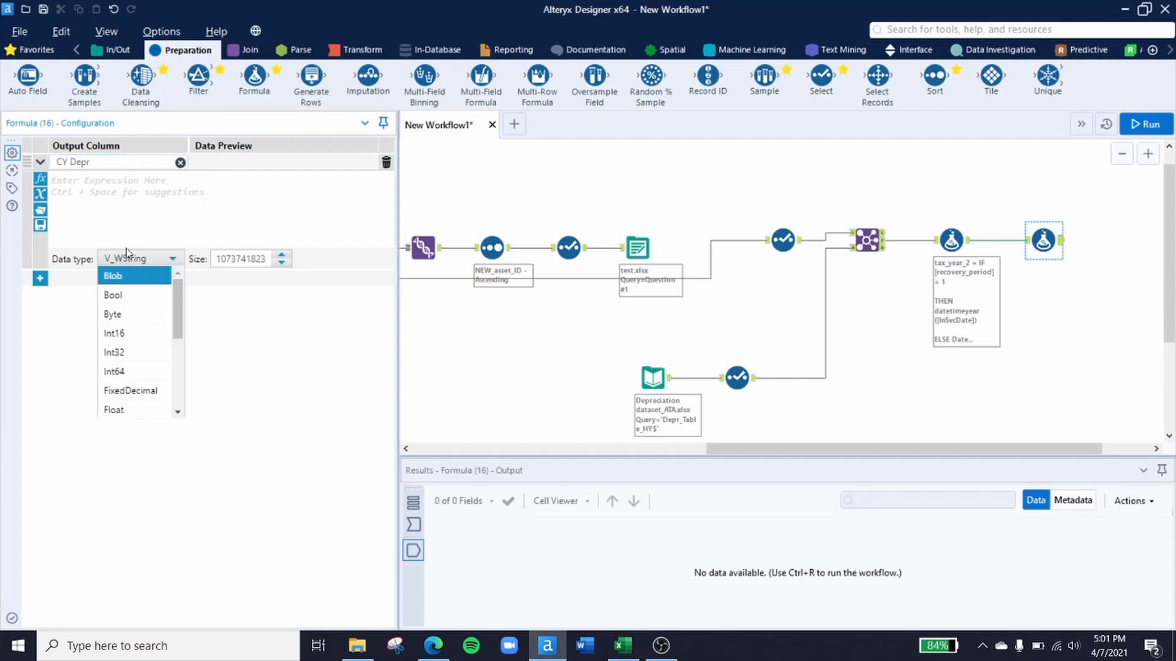
pyautogui.scroll(-2, 140, 343)
pyautogui.click(145, 349)
# Step: Set the CY Depr expression to [AcquiredValue] * [depr_pct]
pyautogui.click(112, 215)
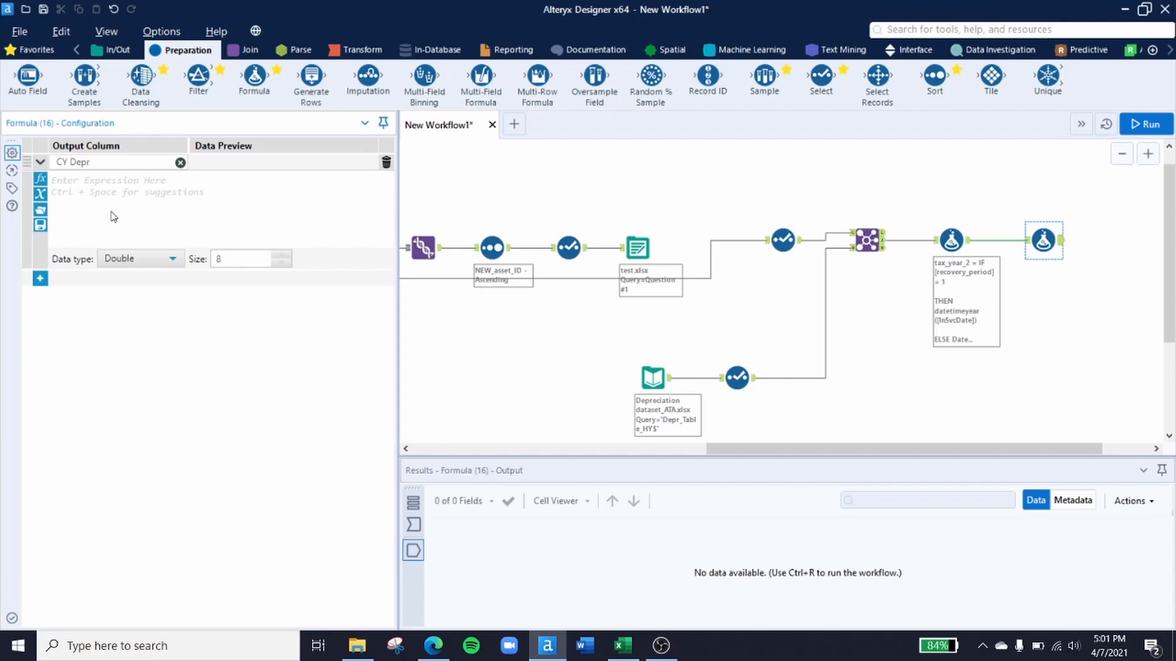
pyautogui.write('acq')
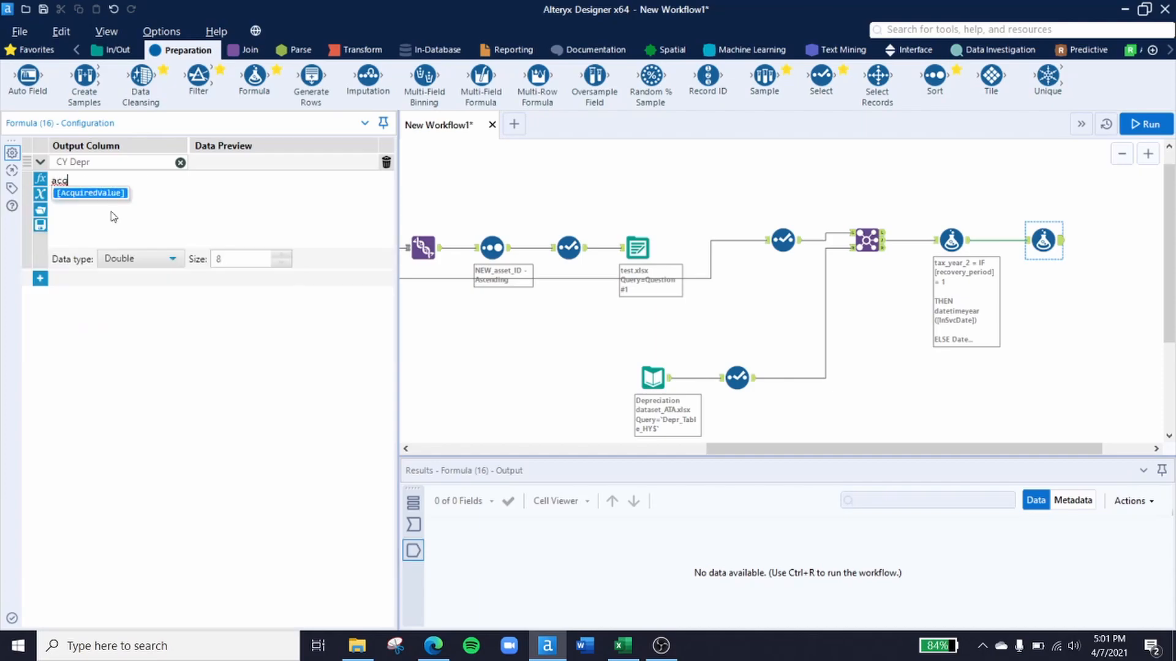
pyautogui.press('Return')
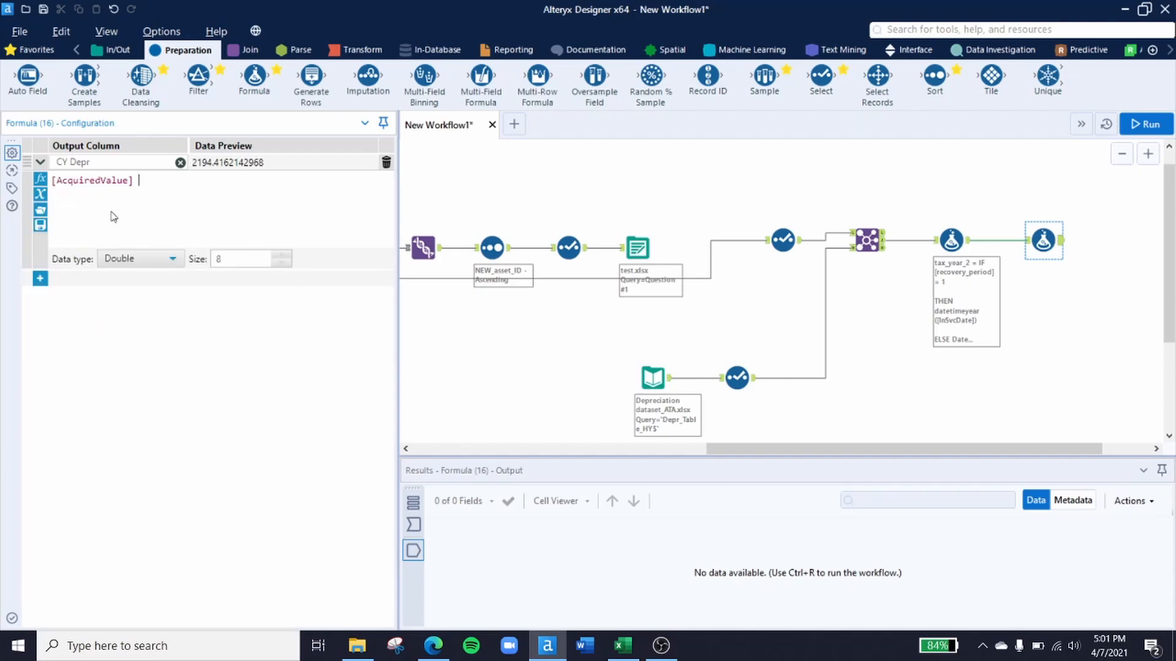
pyautogui.write('* depr')
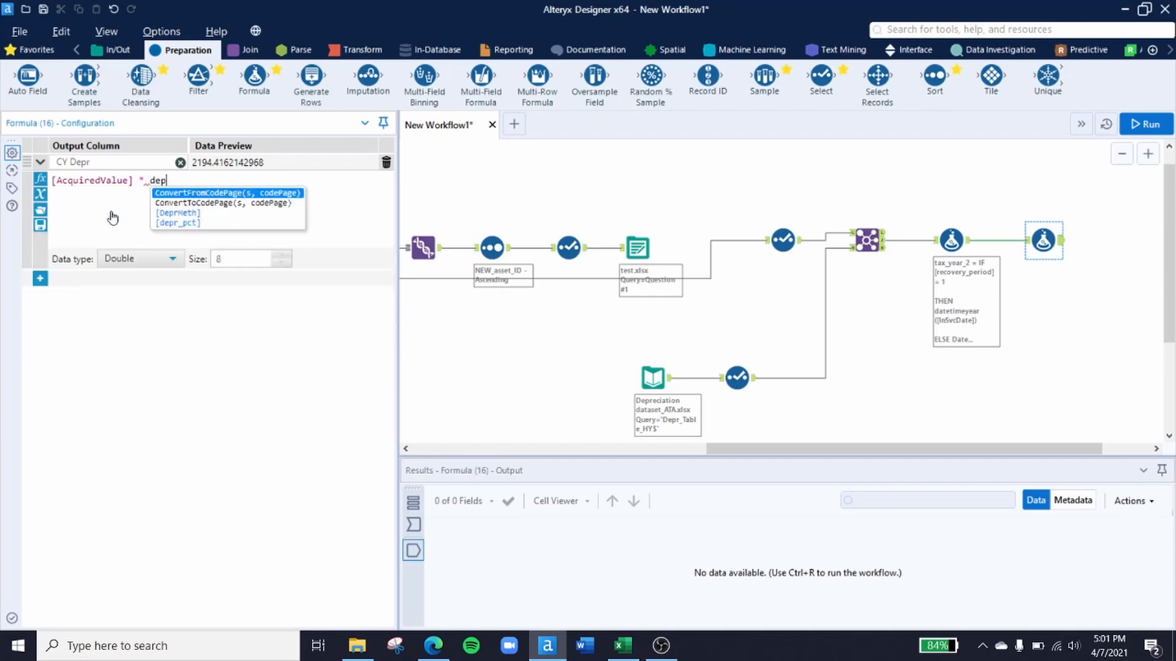
pyautogui.press('Down')
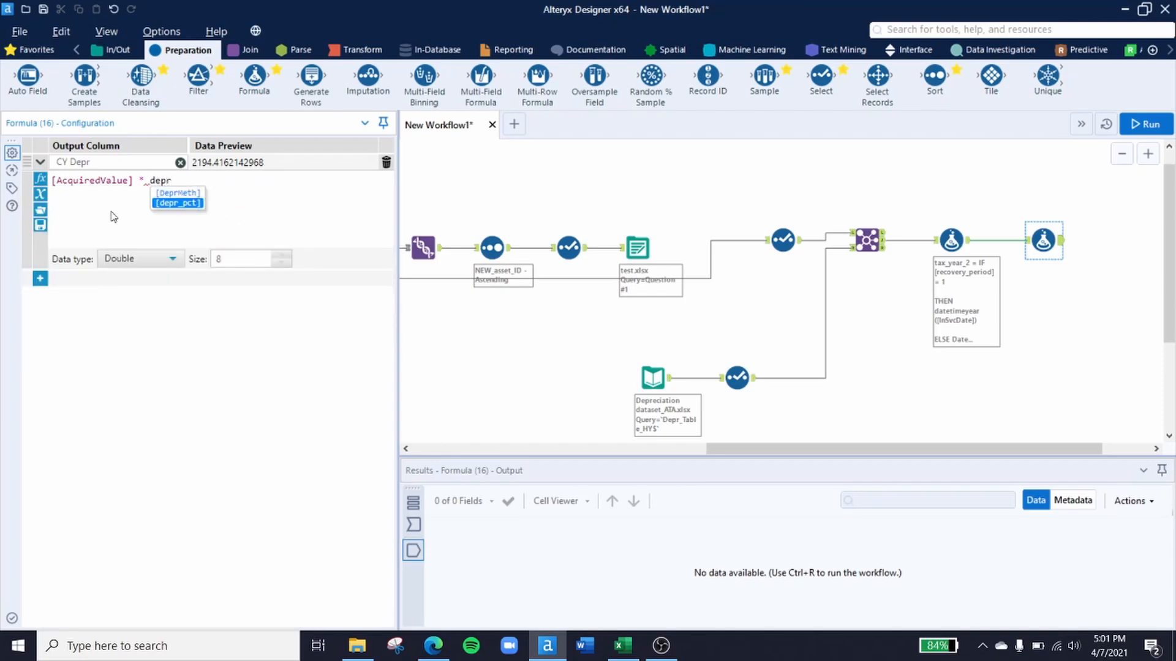
pyautogui.press('Return')
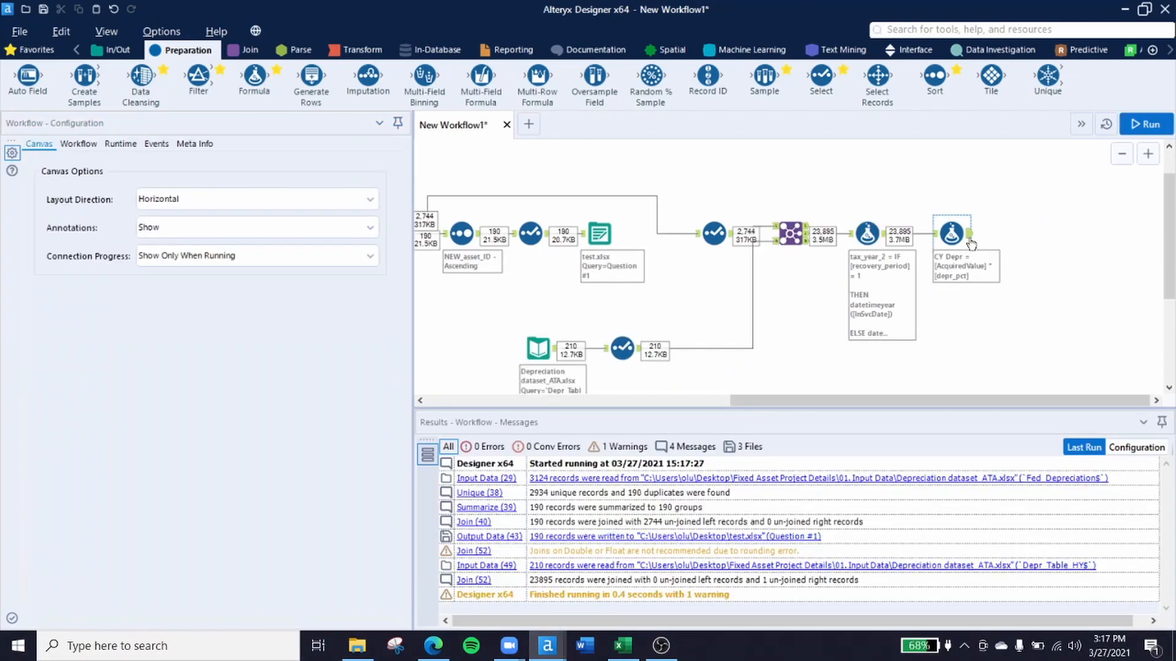
# Step: Show the output records of the CY Depr formula and examine the depr_pct and CY Depr columns
pyautogui.click(968, 262)
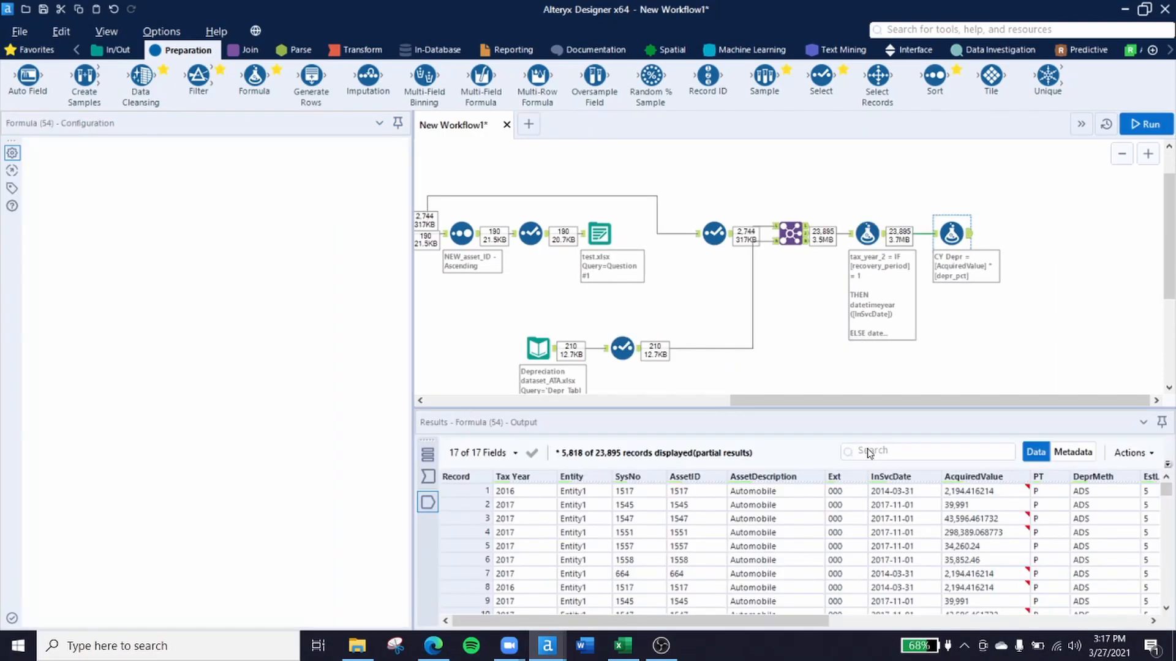
pyautogui.moveTo(752, 623); pyautogui.dragTo(1096, 620)
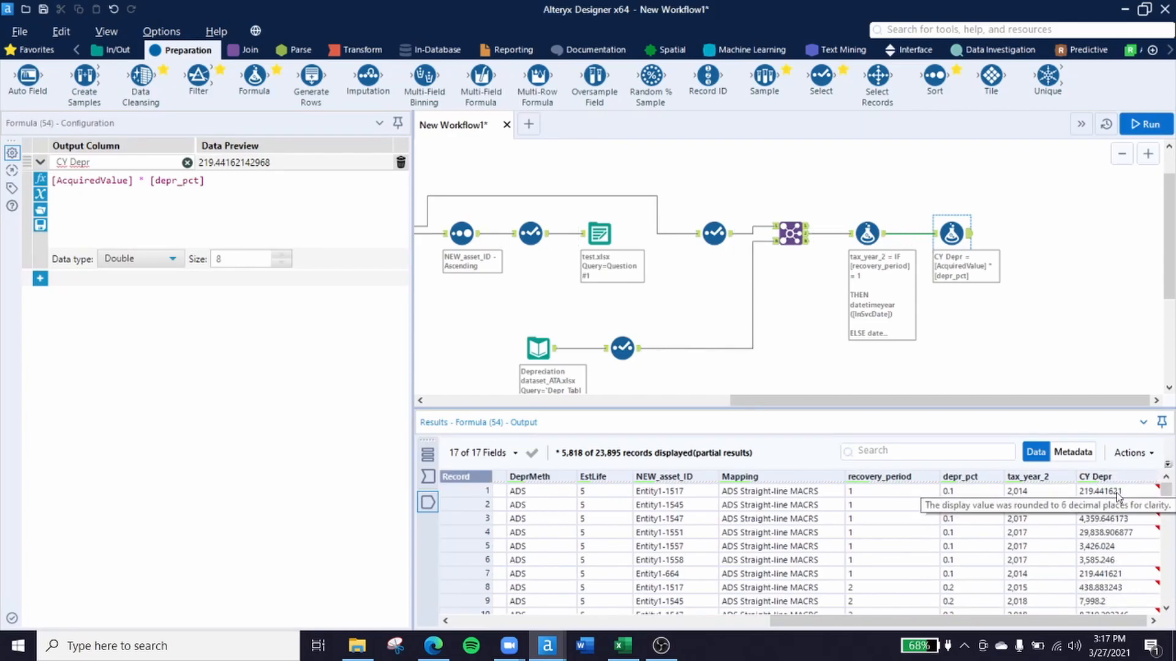
pyautogui.click(976, 320)
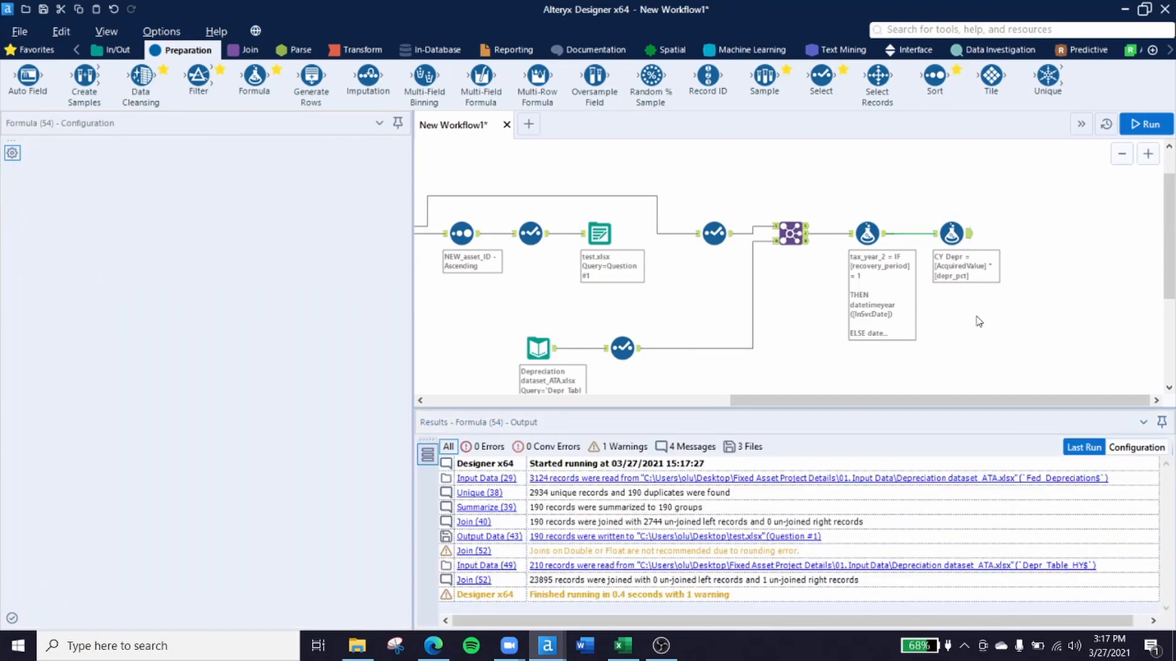
# Step: Add a Running Total tool after the CY Depr formula, grouping by NEW_asset_ID and totalling CY Depr
pyautogui.click(357, 51)
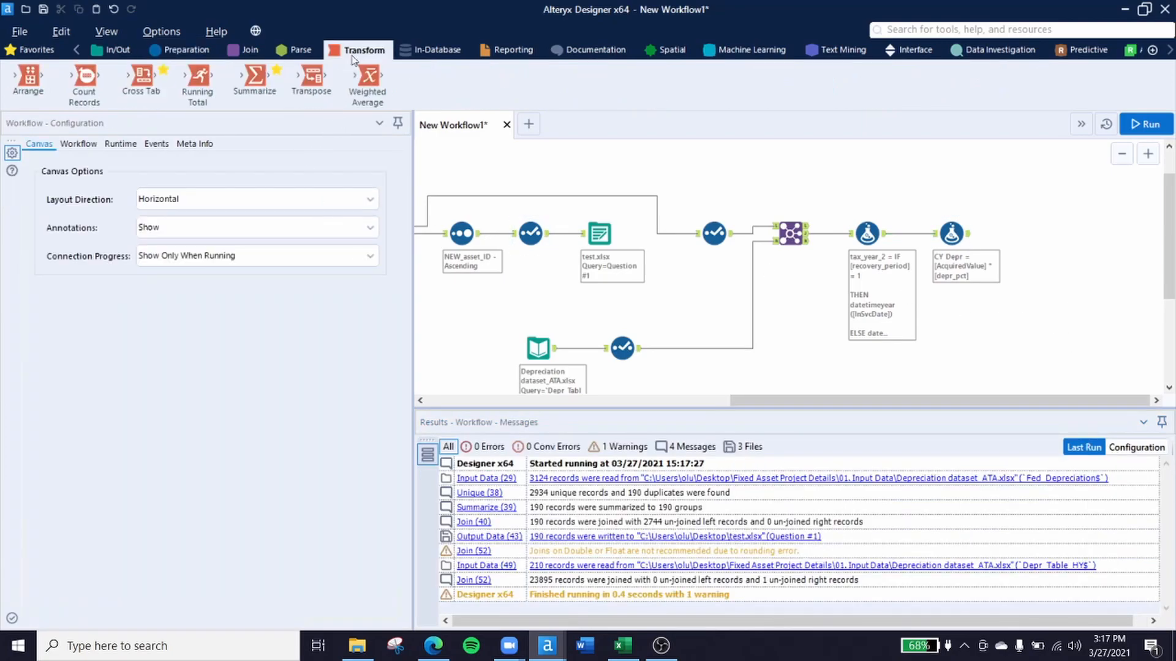
pyautogui.moveTo(197, 86); pyautogui.dragTo(1036, 231)
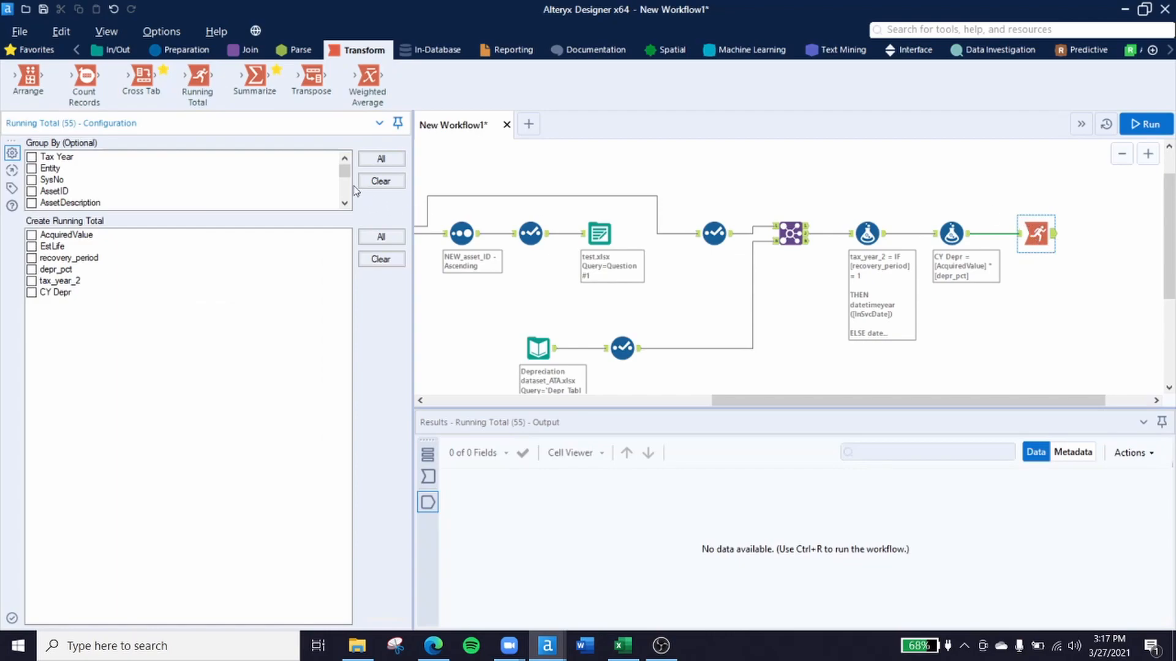
pyautogui.moveTo(348, 178); pyautogui.dragTo(346, 204)
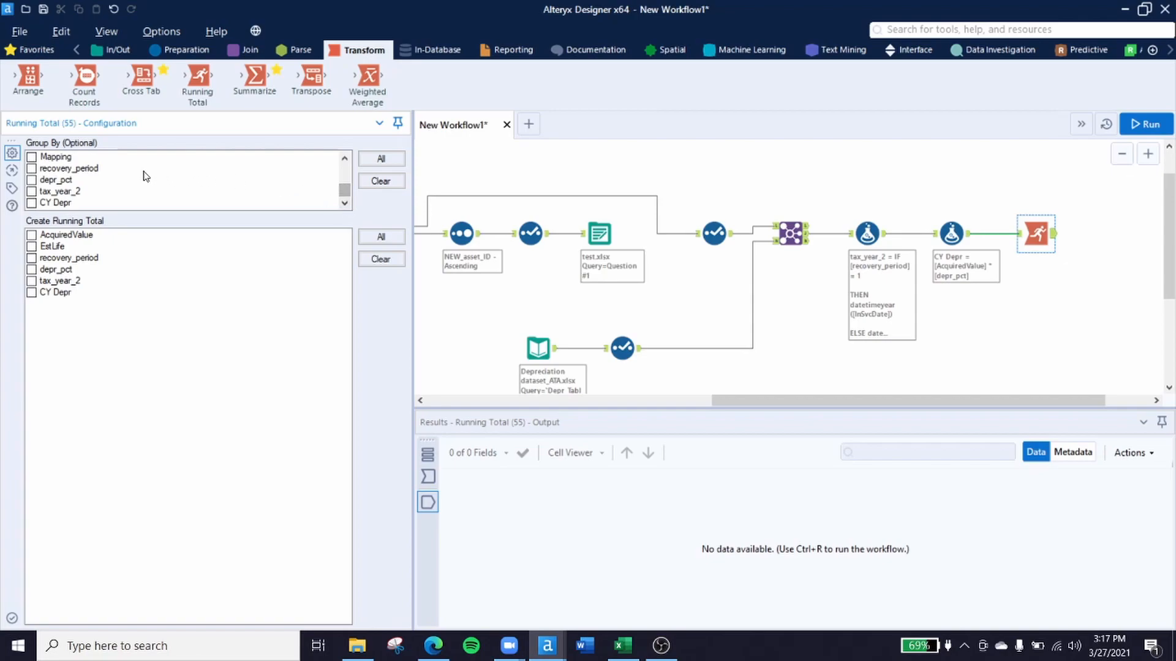
pyautogui.click(345, 161)
pyautogui.click(345, 161)
pyautogui.click(345, 161)
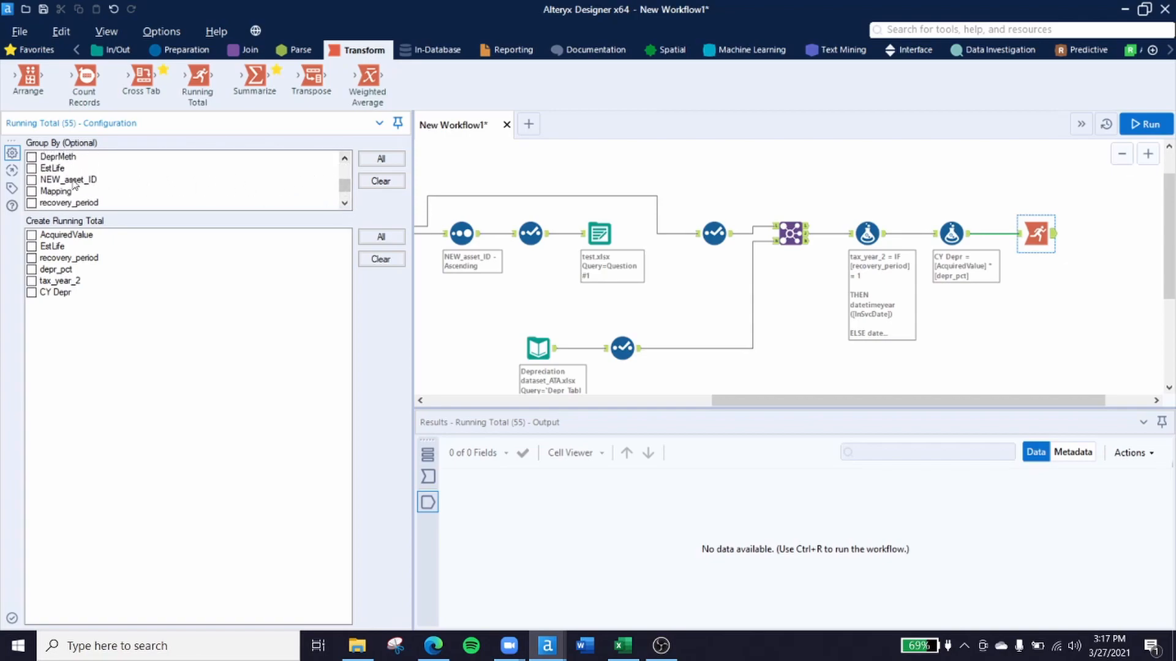
pyautogui.click(32, 180)
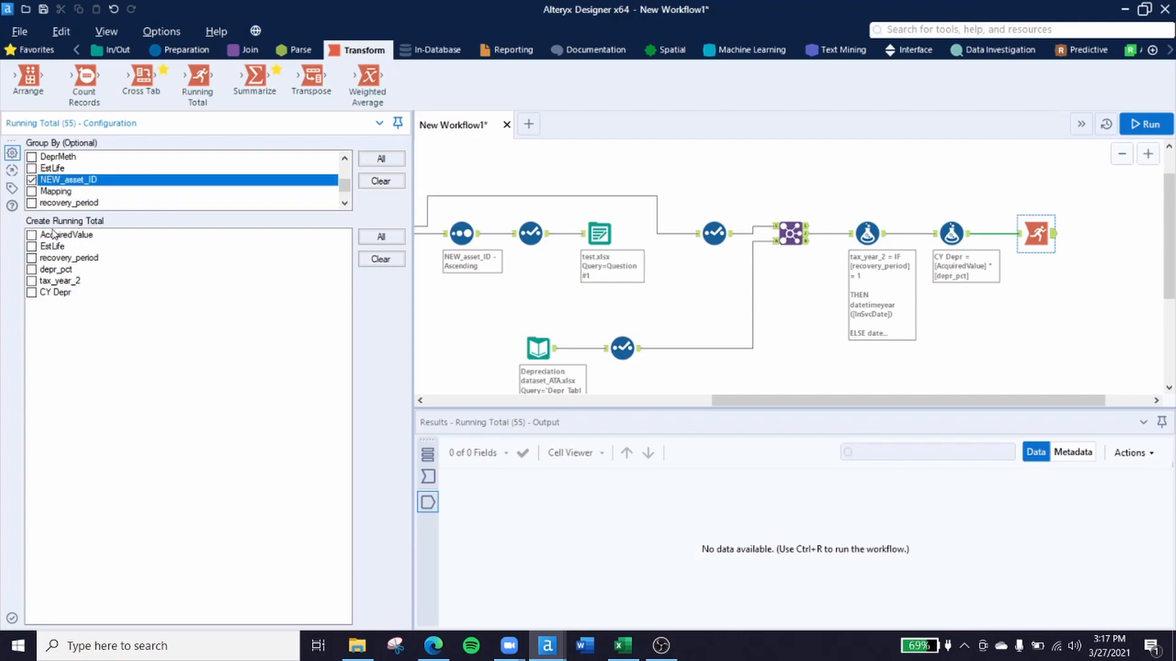
pyautogui.click(32, 293)
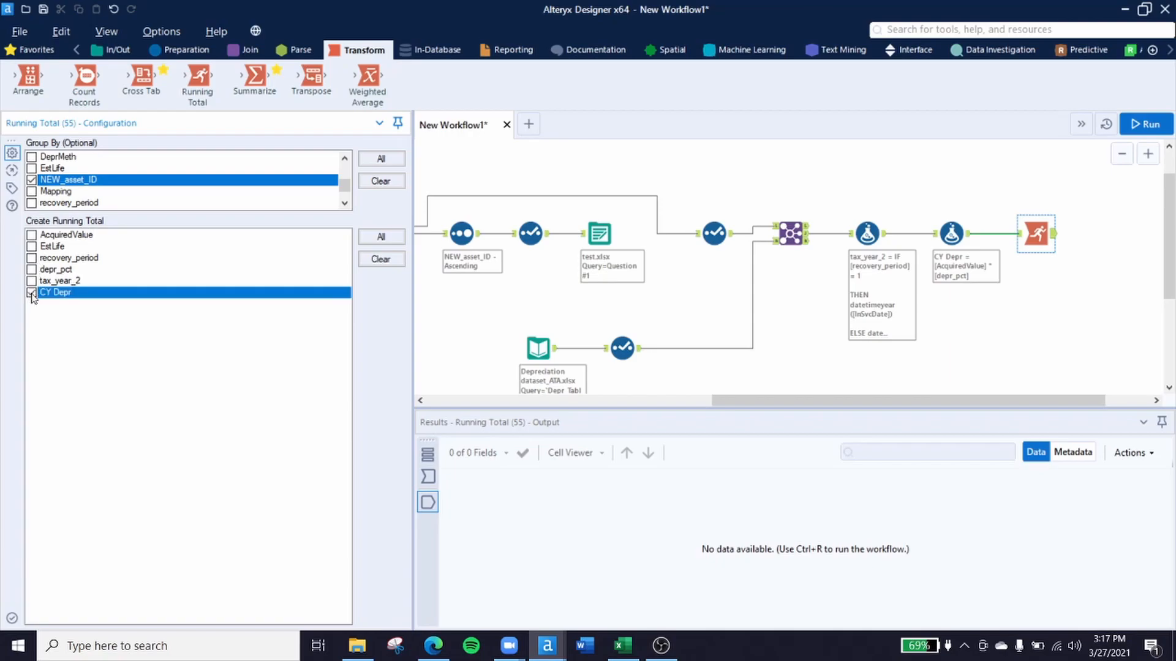
pyautogui.click(998, 383)
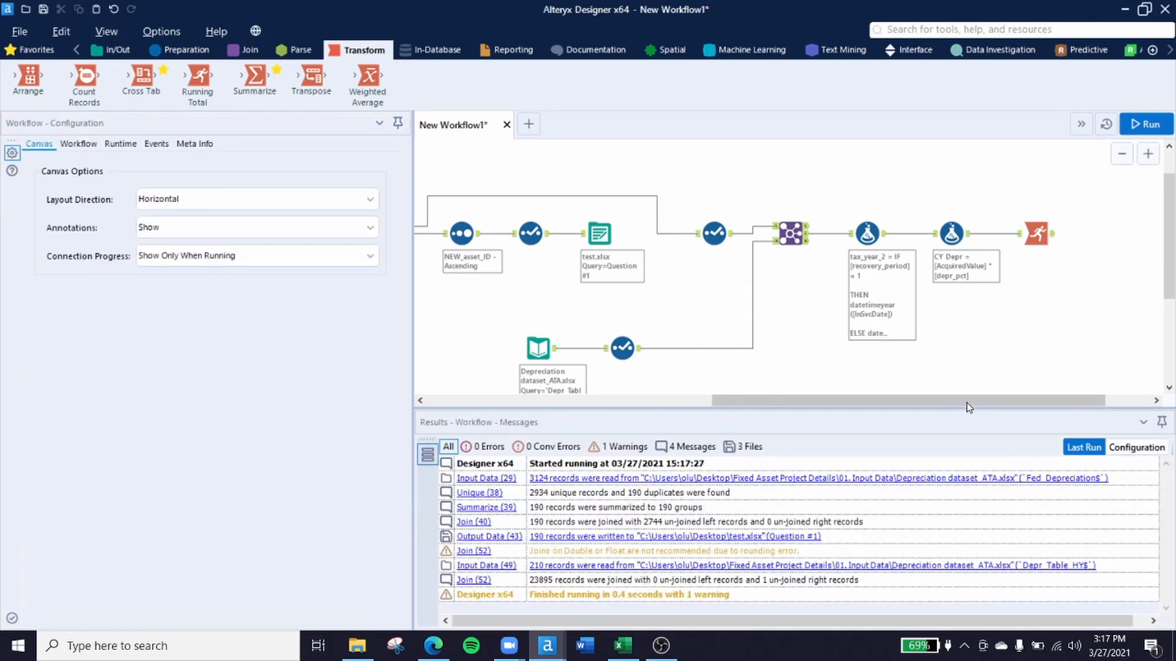
pyautogui.moveTo(983, 401); pyautogui.dragTo(1027, 399)
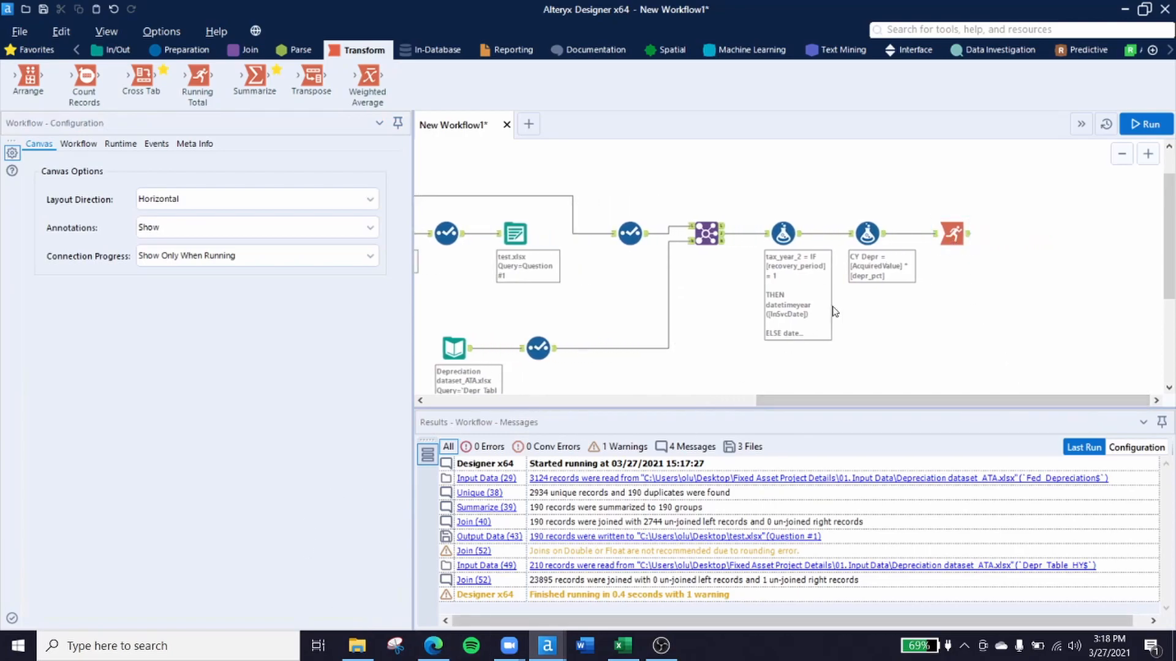
# Step: Add a Formula tool after the Running Total tool, with a new output column named Accum Depr
pyautogui.click(943, 238)
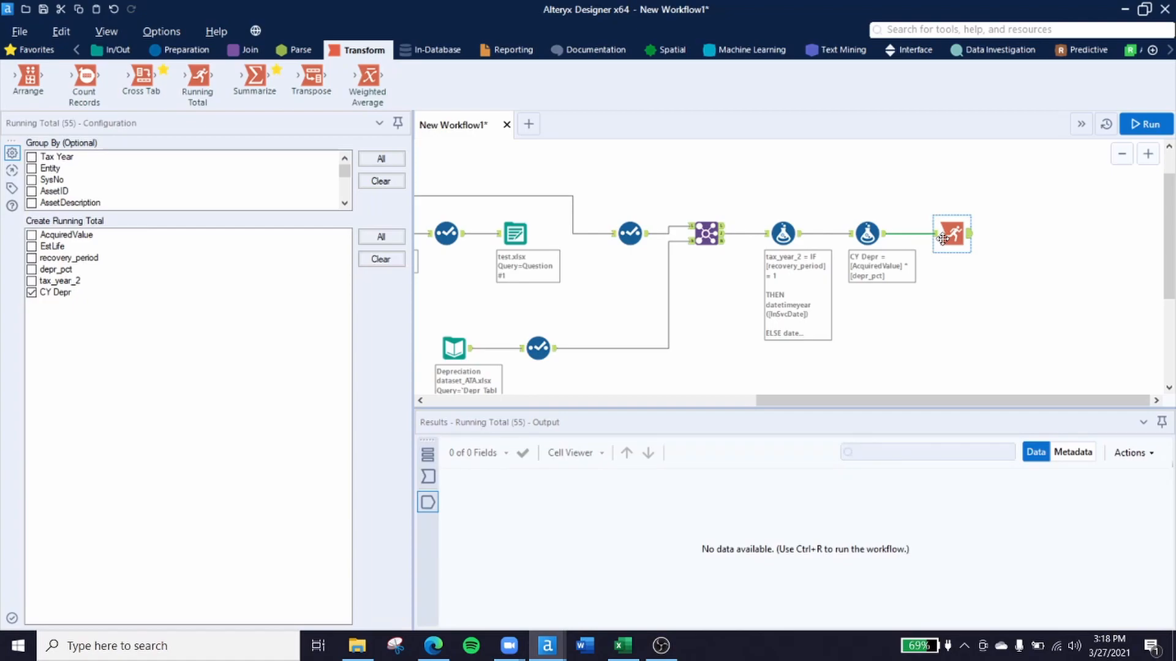
pyautogui.click(180, 54)
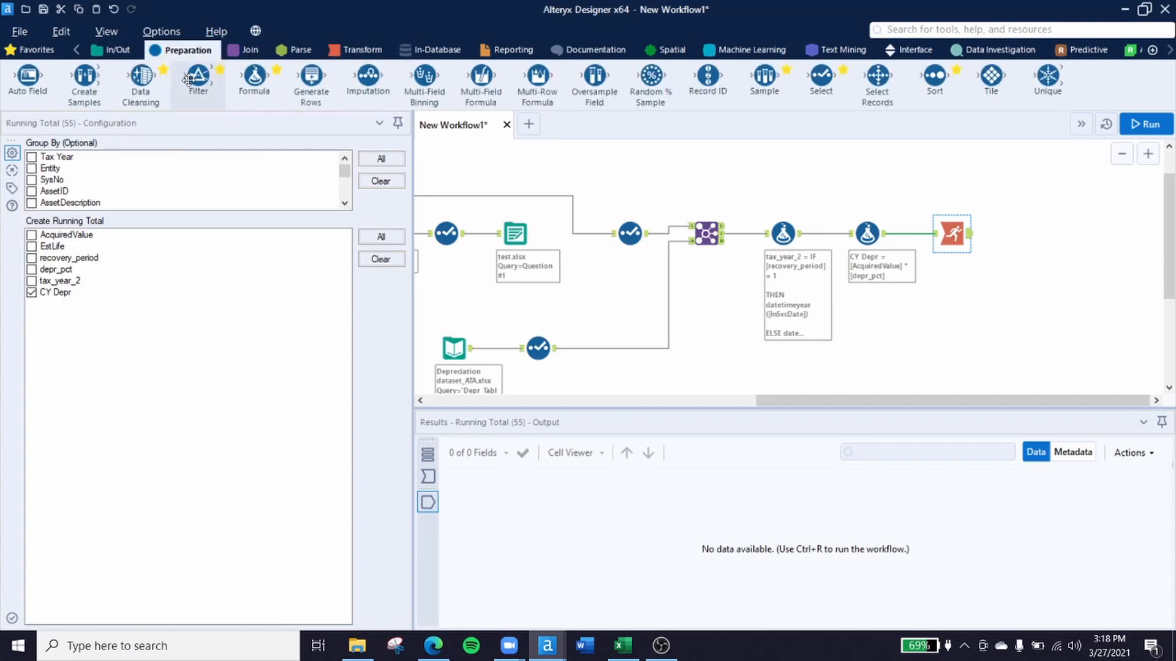
pyautogui.moveTo(329, 108); pyautogui.dragTo(1028, 237)
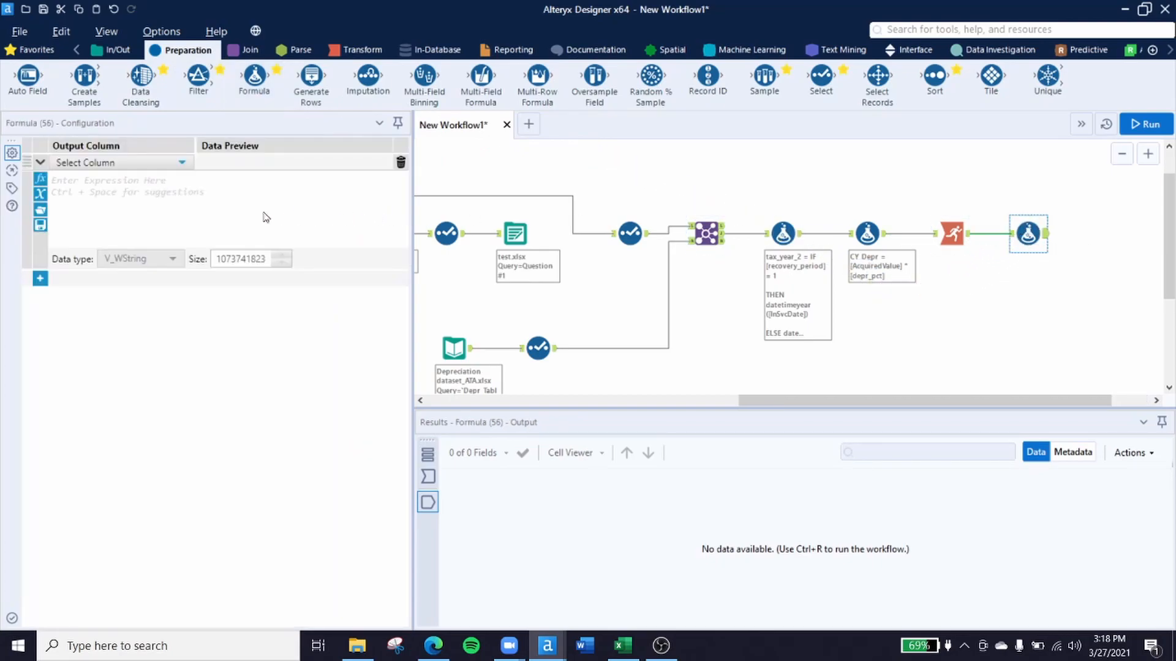
pyautogui.click(92, 163)
pyautogui.click(92, 178)
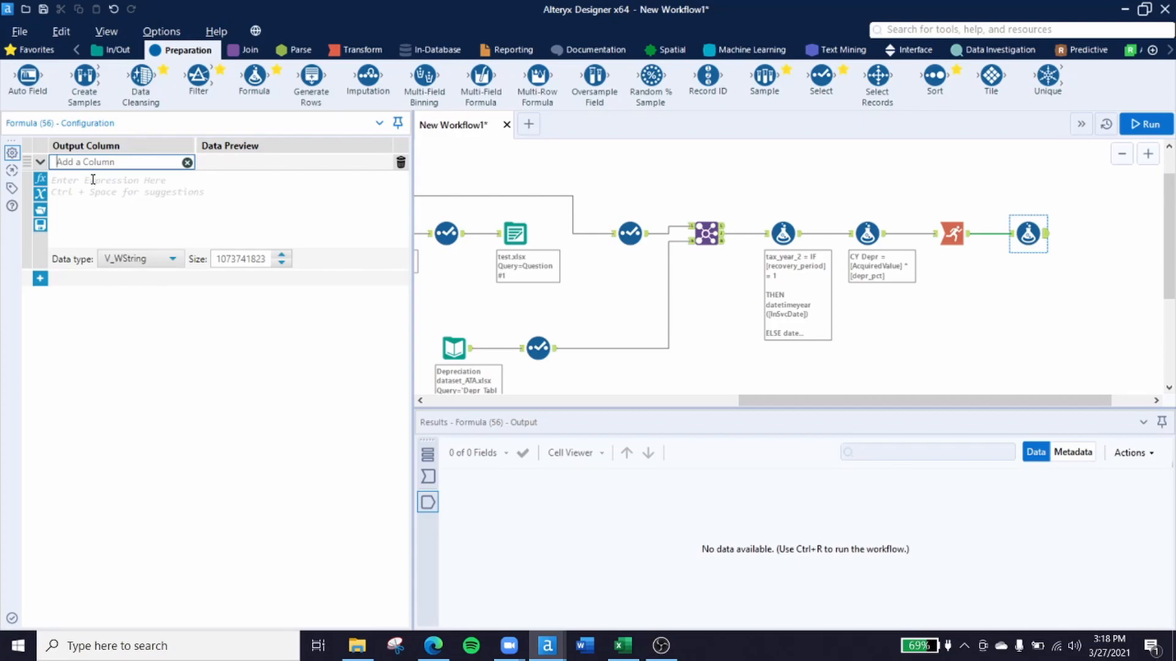
pyautogui.write('Accum Depr')
pyautogui.click(93, 181)
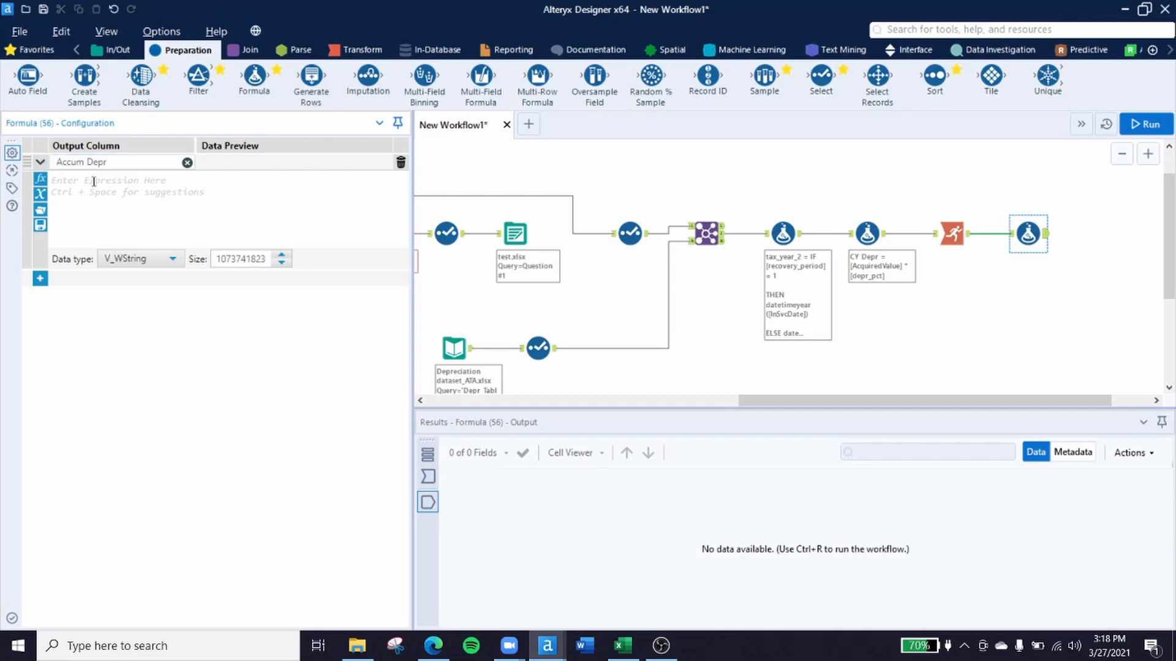
# Step: Set the Accum Depr expression to [RunTot_CY Depr] - [CY Depr] and its data type to Double
pyautogui.write('cum')
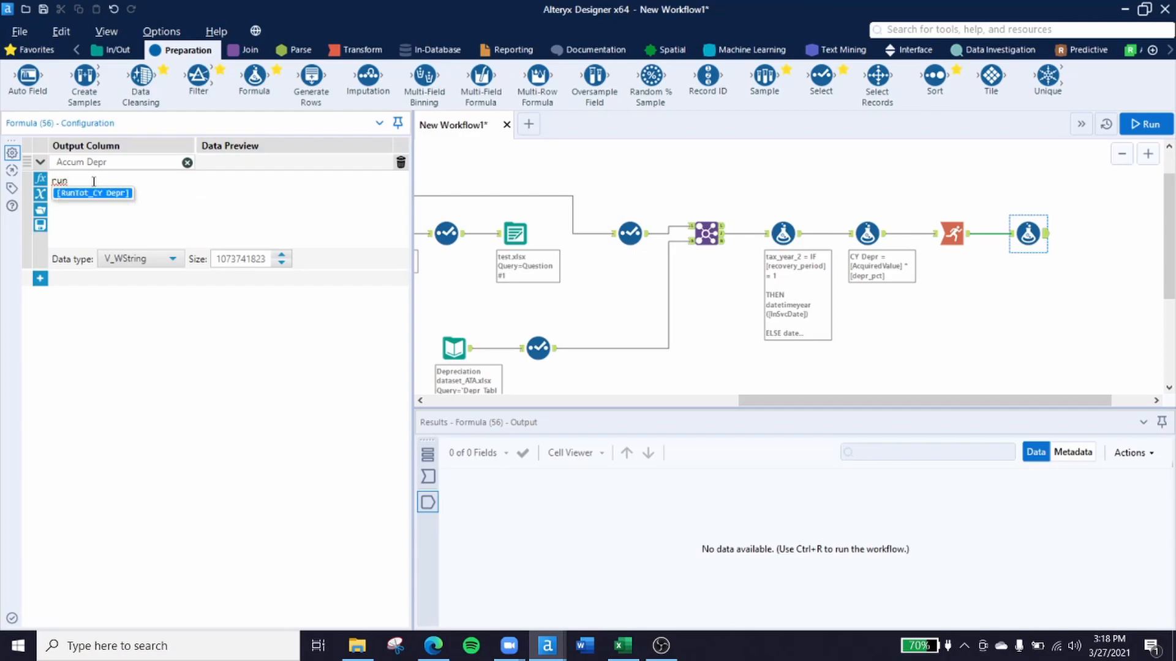
pyautogui.press('Return')
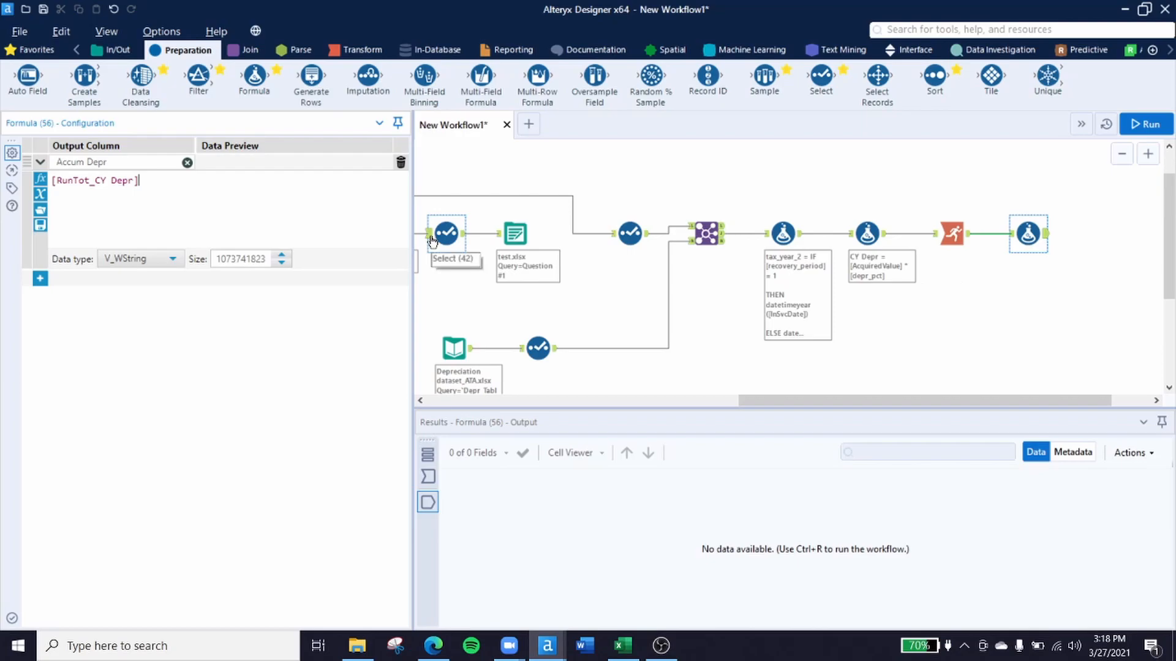
pyautogui.write('- Cy')
pyautogui.press('Return')
pyautogui.click(164, 257)
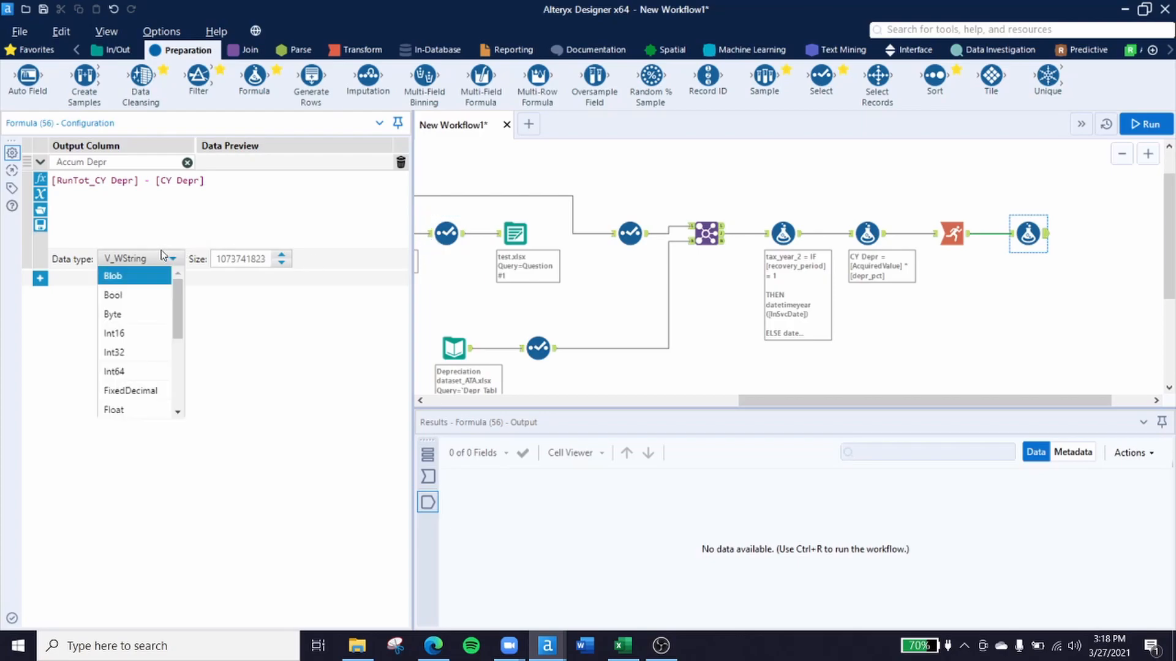
pyautogui.scroll(-3, 161, 335)
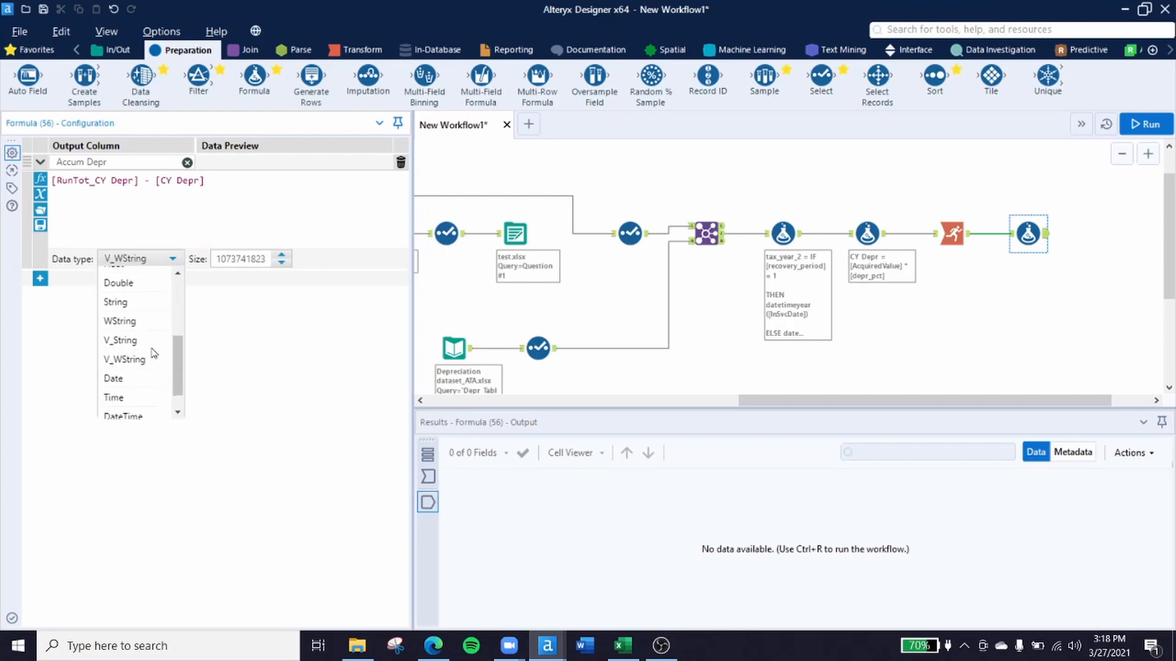
pyautogui.click(133, 280)
pyautogui.click(1069, 259)
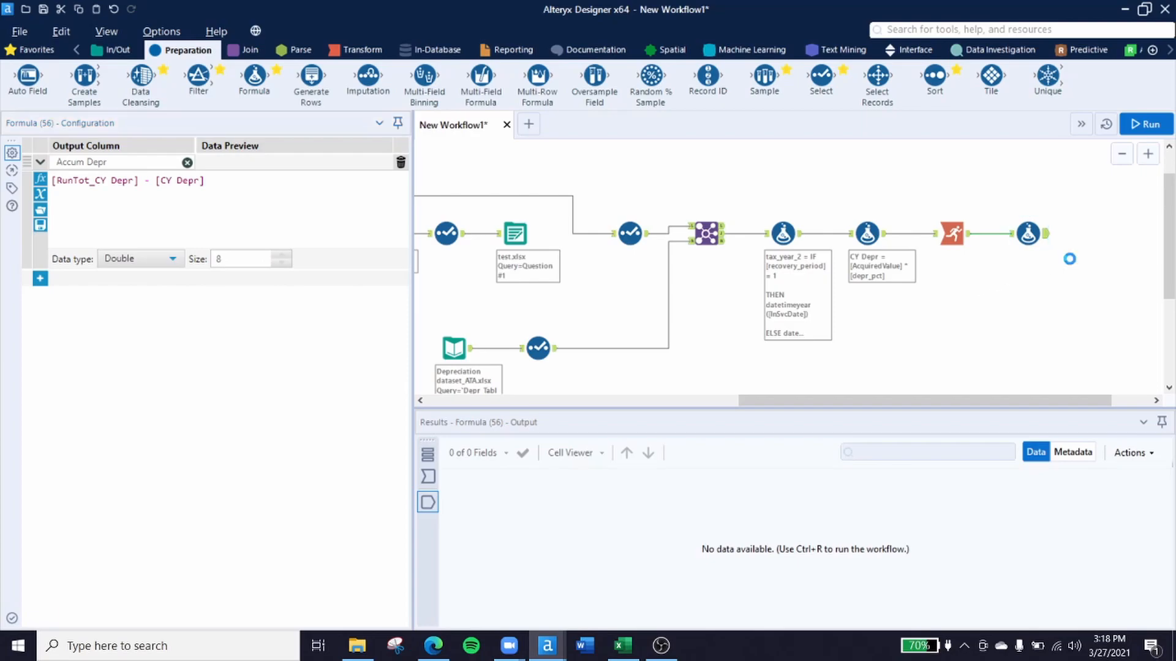
# Step: Run the workflow and show the depreciation columns in the Accum Depr formula's output
pyautogui.hotkey('ctrl', 'r')
pyautogui.hotkey('ctrl', 'r')
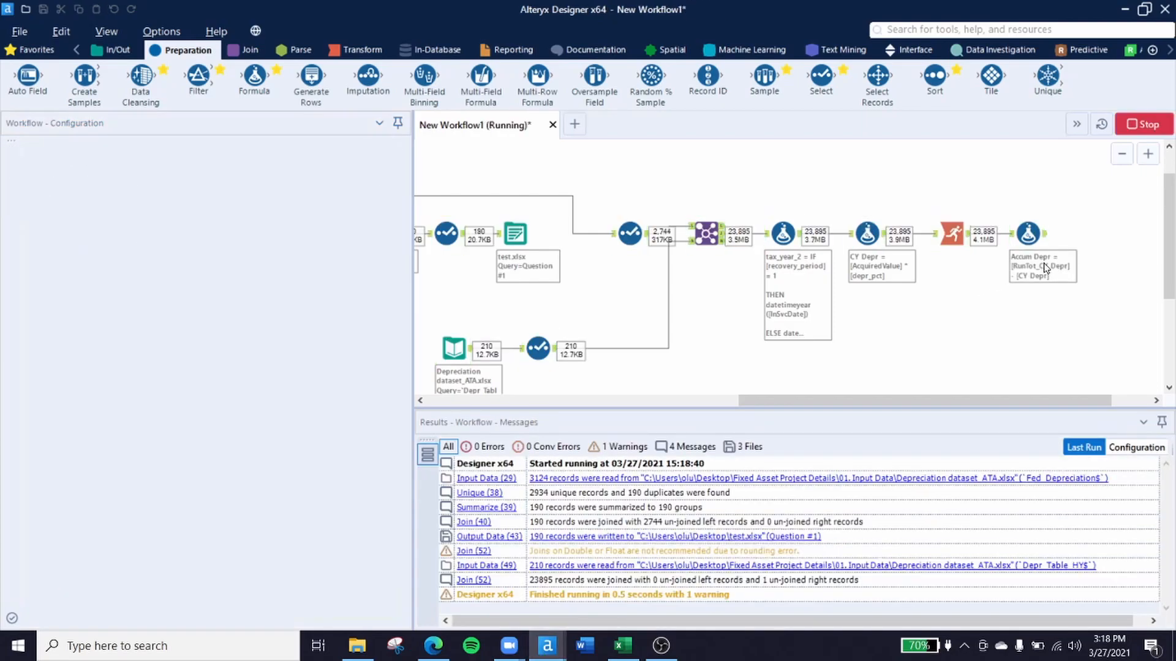
pyautogui.click(1047, 242)
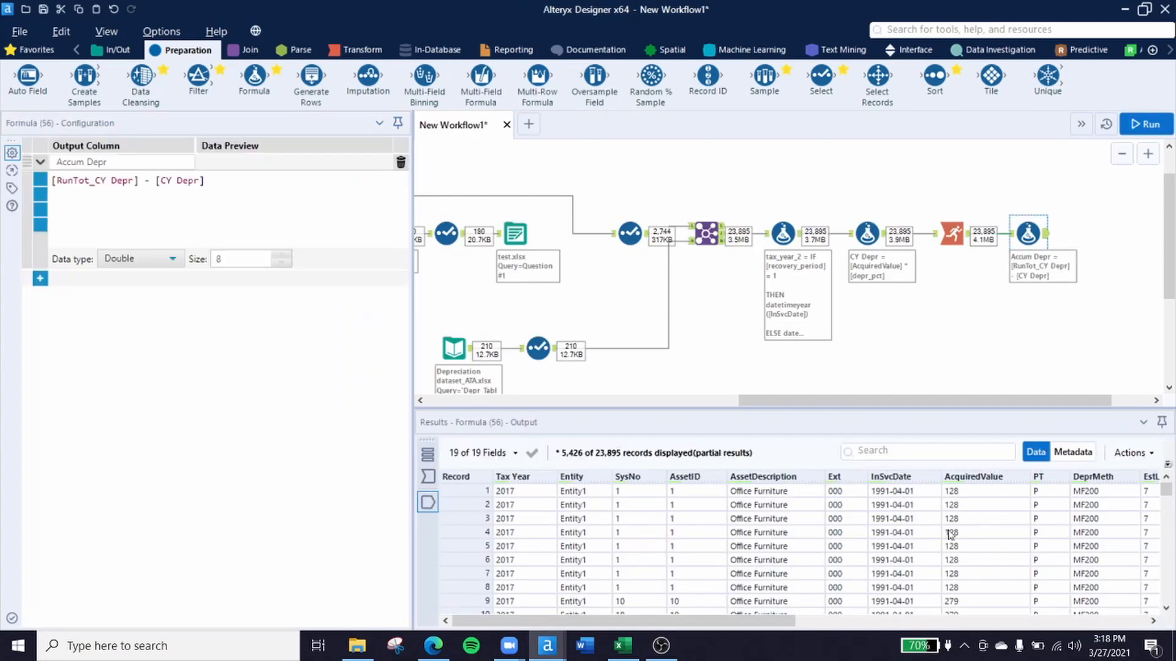
pyautogui.moveTo(772, 623); pyautogui.dragTo(1162, 626)
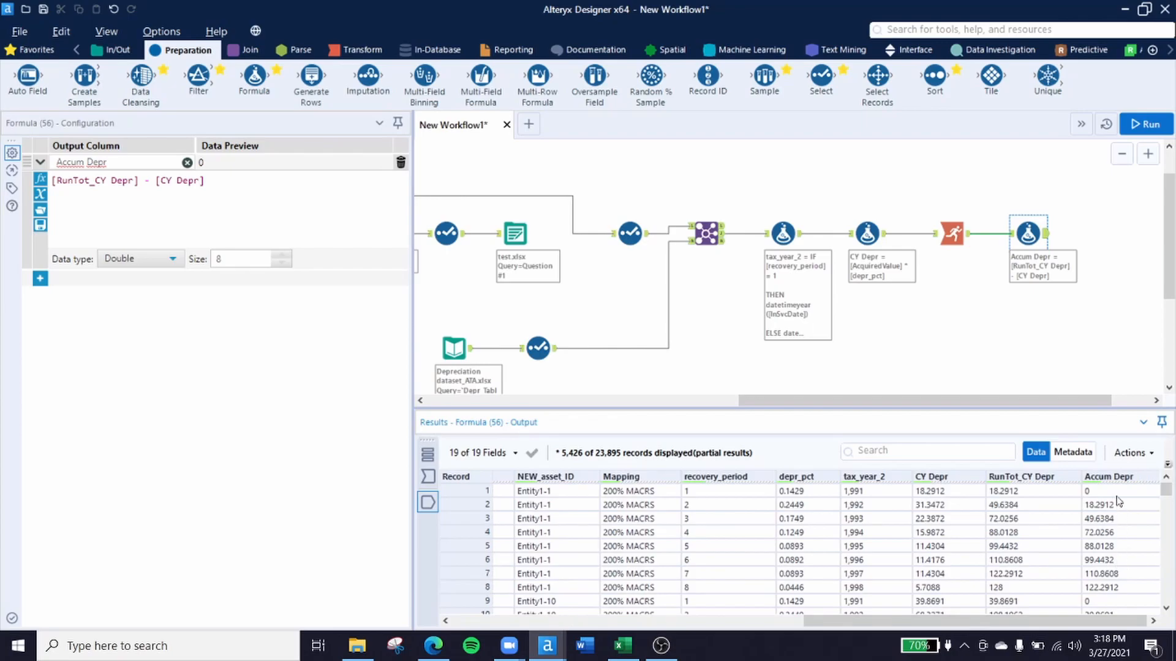
# Step: Compare CY Depr, RunTot_CY Depr and Accum Depr in the first recovery period rows of assets Entity1-1 and Entity1-10
pyautogui.click(710, 497)
pyautogui.moveTo(710, 498); pyautogui.dragTo(1122, 493)
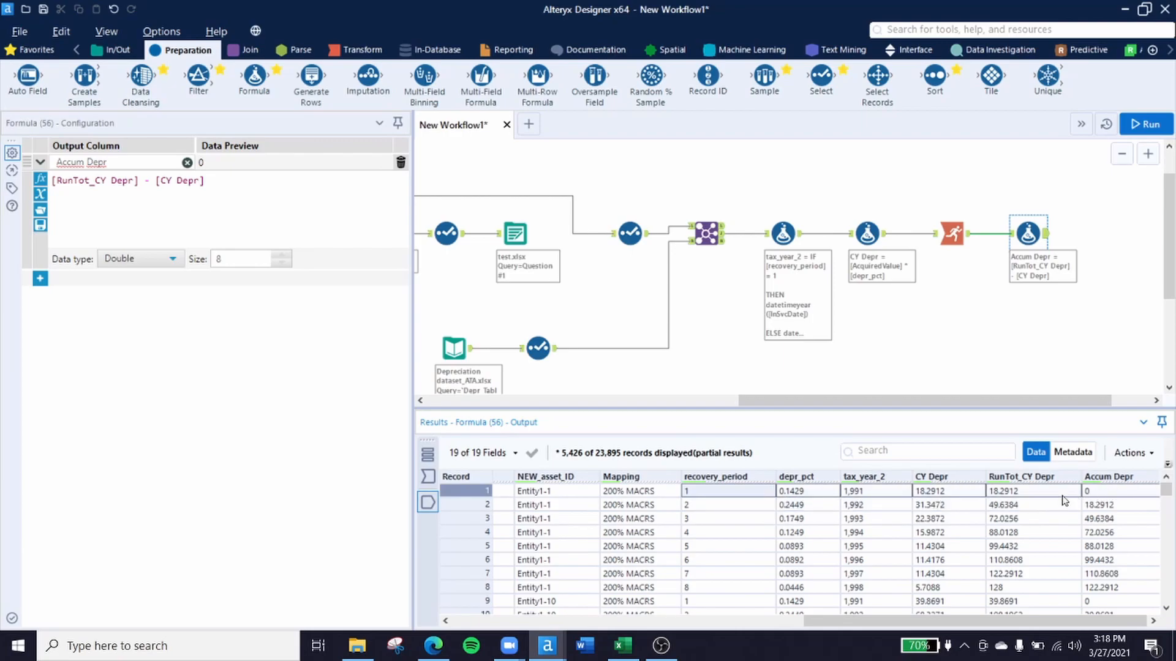
pyautogui.scroll(-2, 1064, 500)
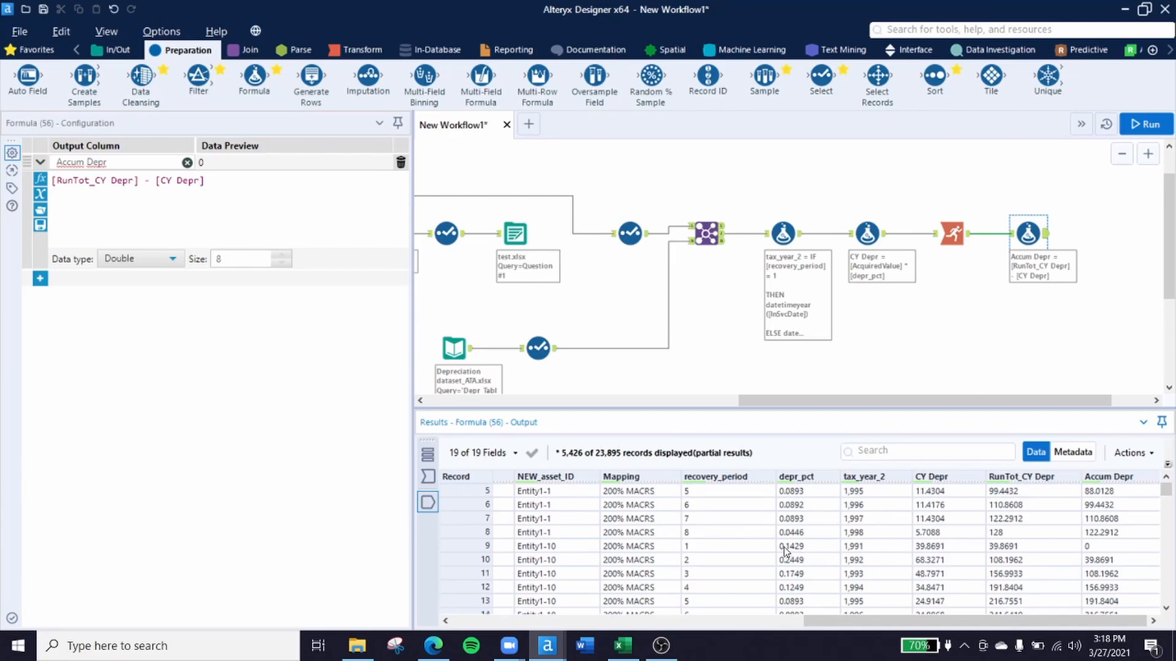
pyautogui.moveTo(701, 547); pyautogui.dragTo(1142, 550)
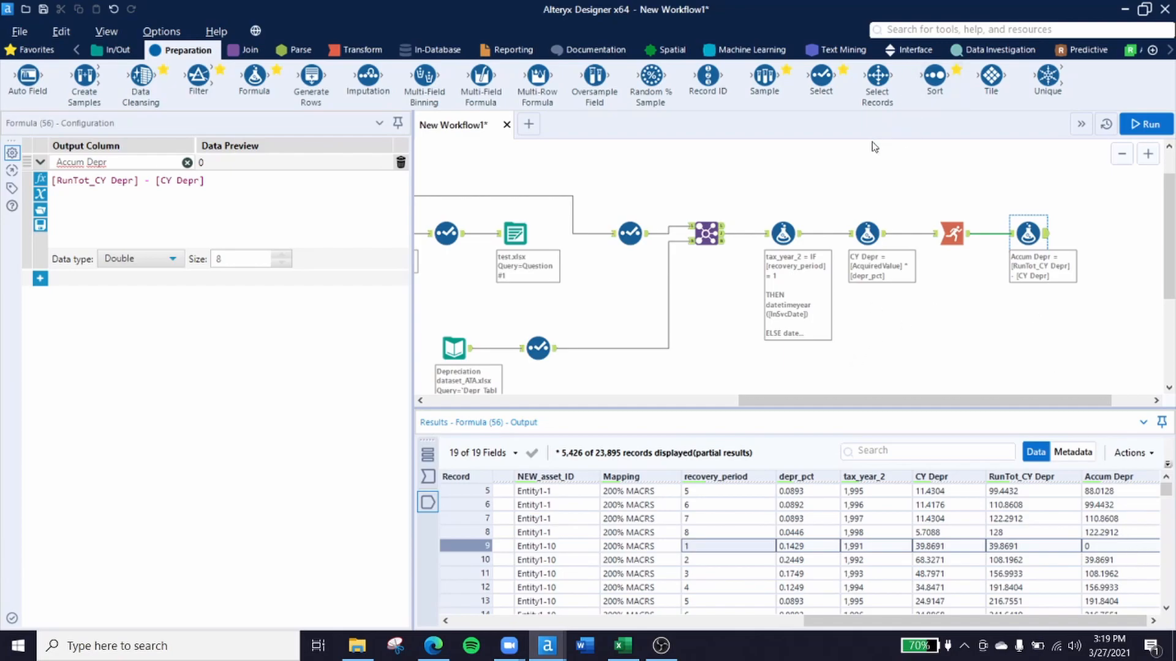
# Step: Add a Formula tool after the Accum Depr formula, with a new output column named EOY Tax Basis
pyautogui.click(1001, 337)
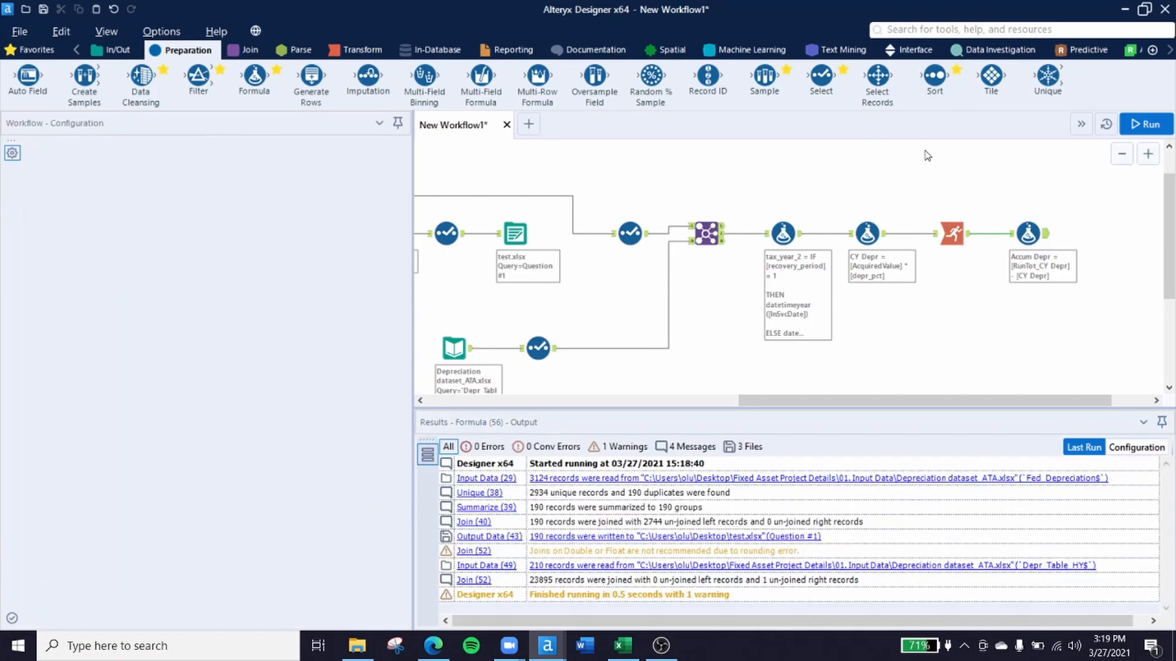
pyautogui.moveTo(254, 76); pyautogui.dragTo(1112, 233)
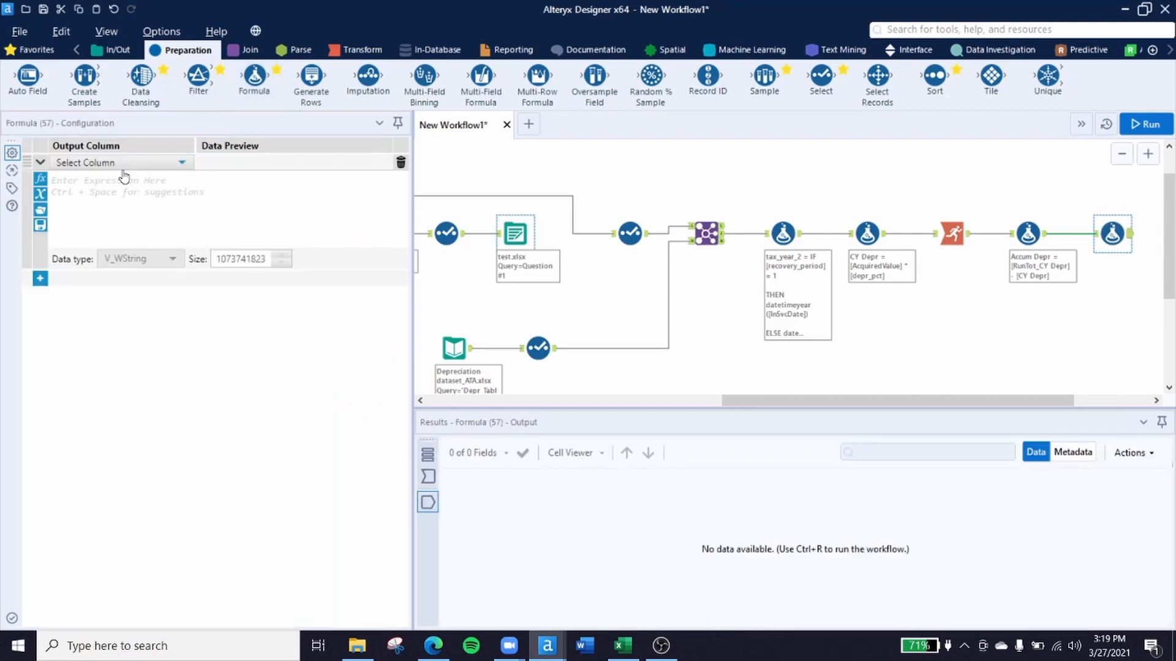
pyautogui.click(122, 169)
pyautogui.click(96, 174)
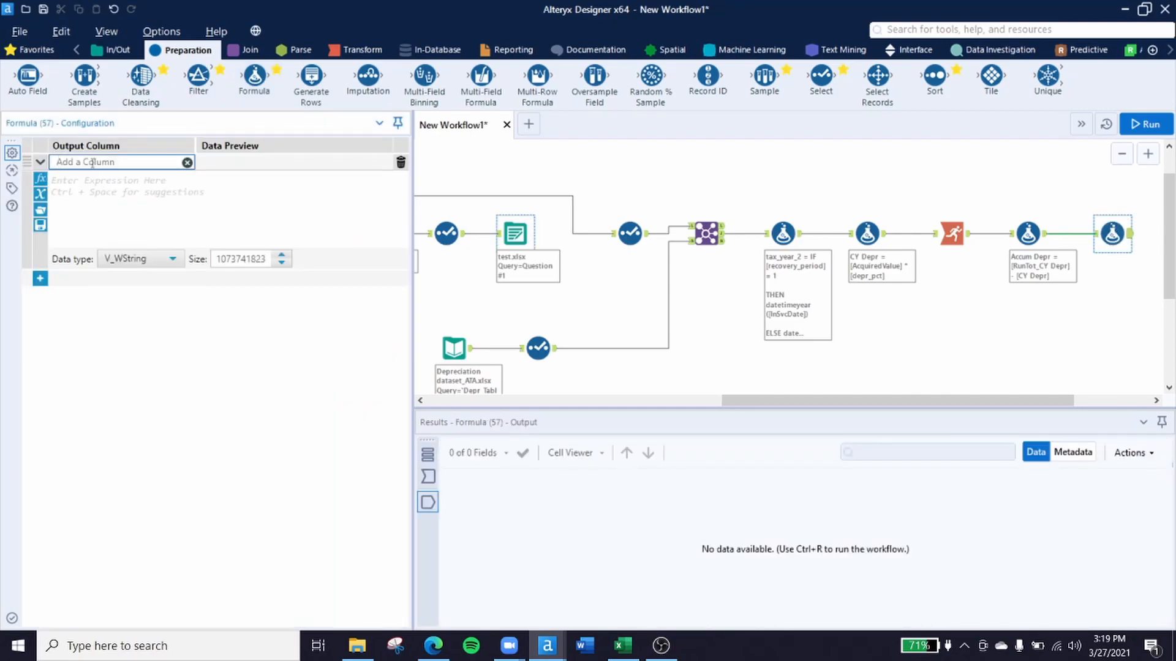
pyautogui.write('EOY Tax Basis')
# Step: Set the EOY Tax Basis expression to [AcquiredValue] - [Accum Depr] - [CY Depr] and its data type to Double
pyautogui.click(85, 188)
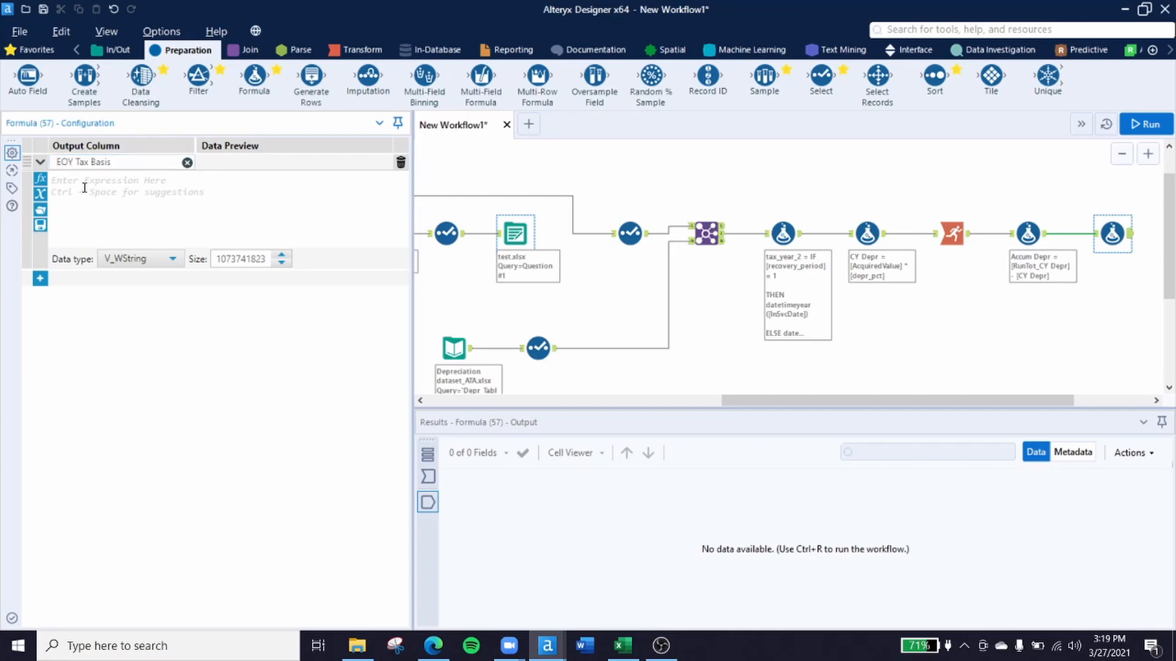
pyautogui.write('Acq')
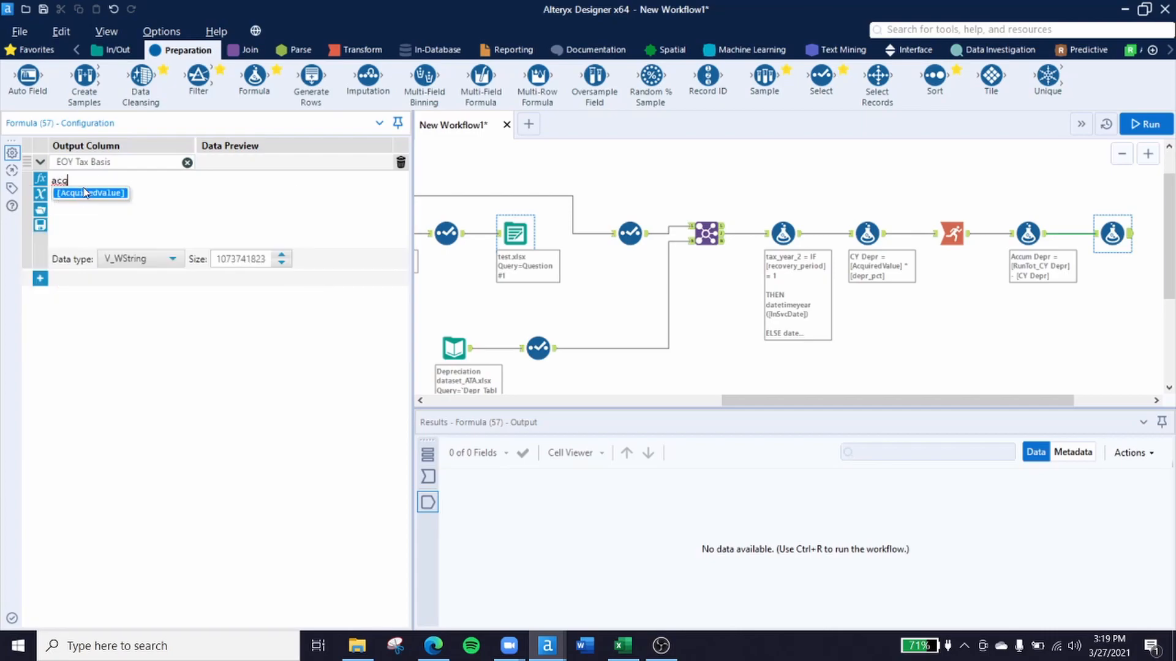
pyautogui.press('Return')
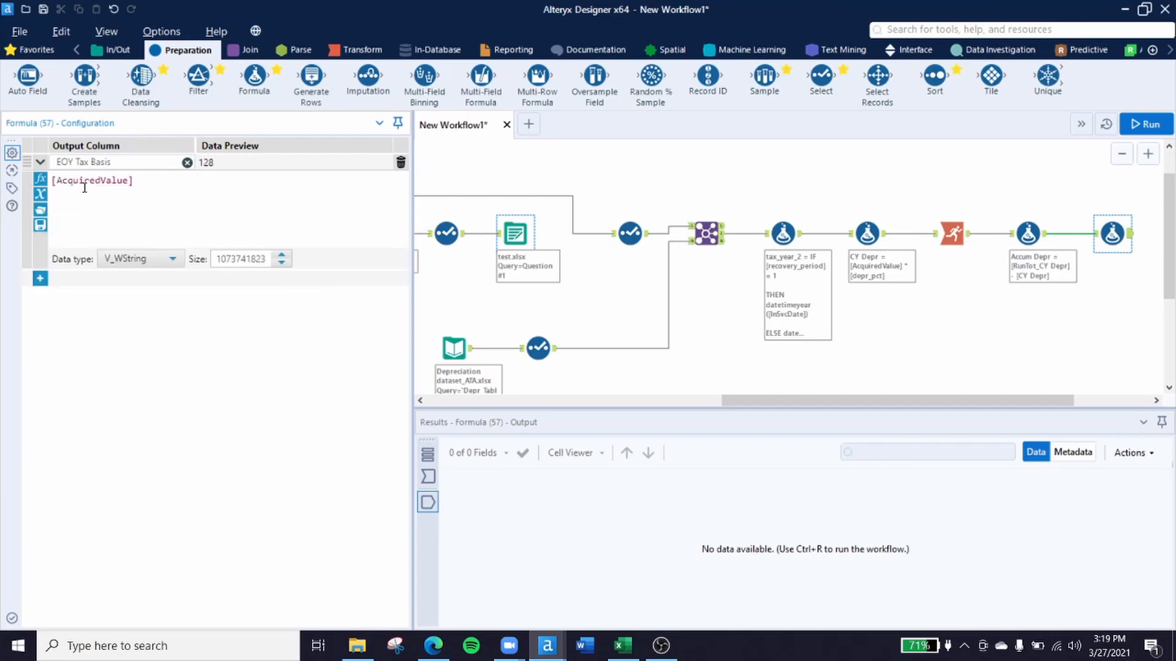
pyautogui.write('- [Acc')
pyautogui.press('Return')
pyautogui.write('- cy')
pyautogui.press('Return')
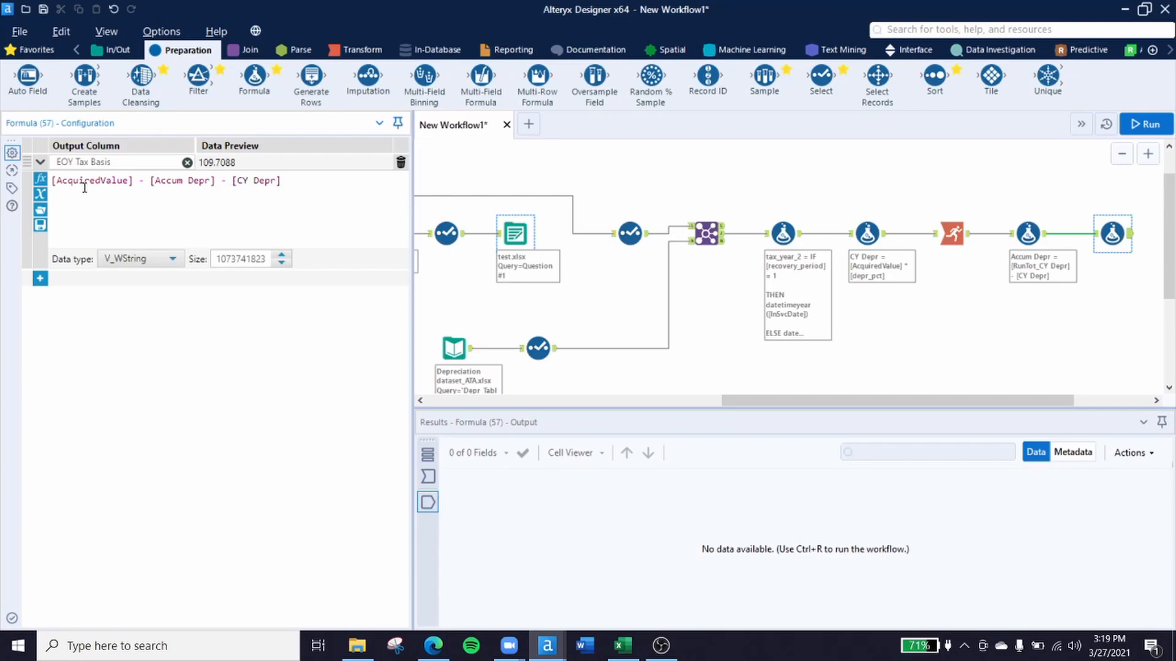
pyautogui.click(170, 259)
pyautogui.scroll(-1, 150, 300)
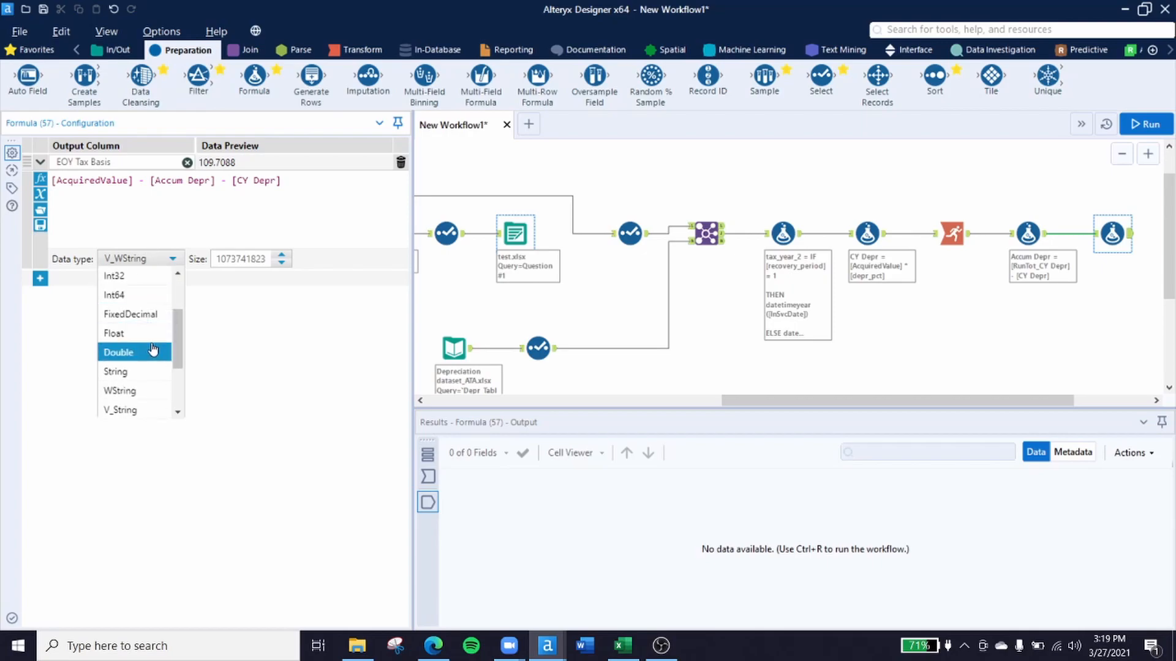
pyautogui.click(152, 352)
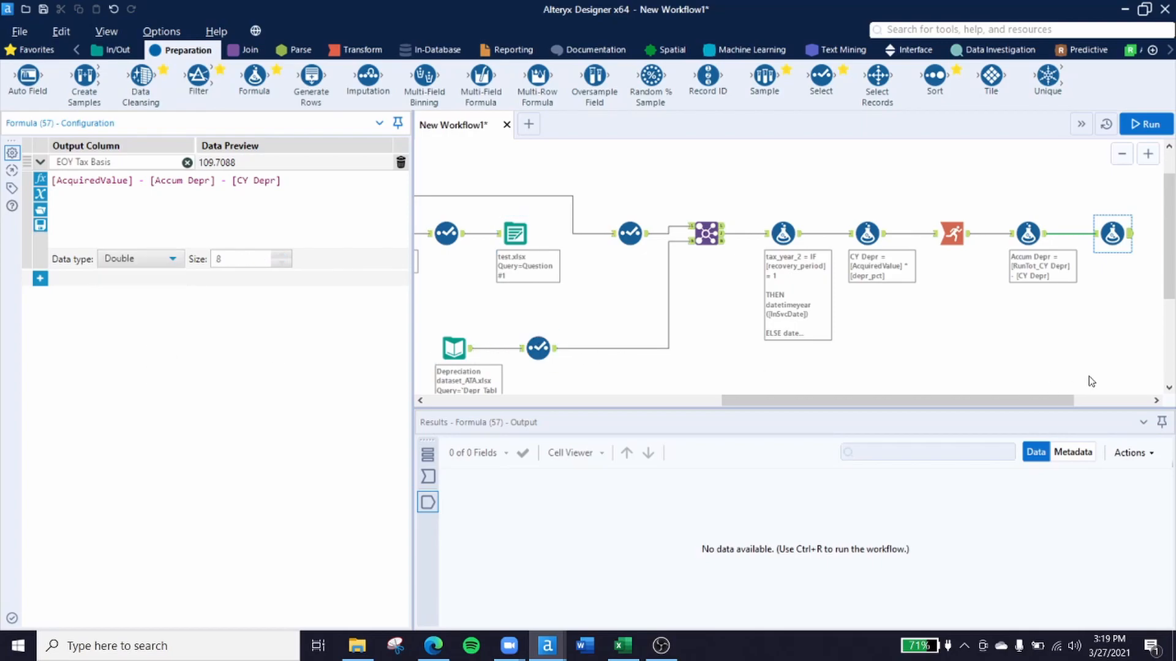
pyautogui.click(1044, 354)
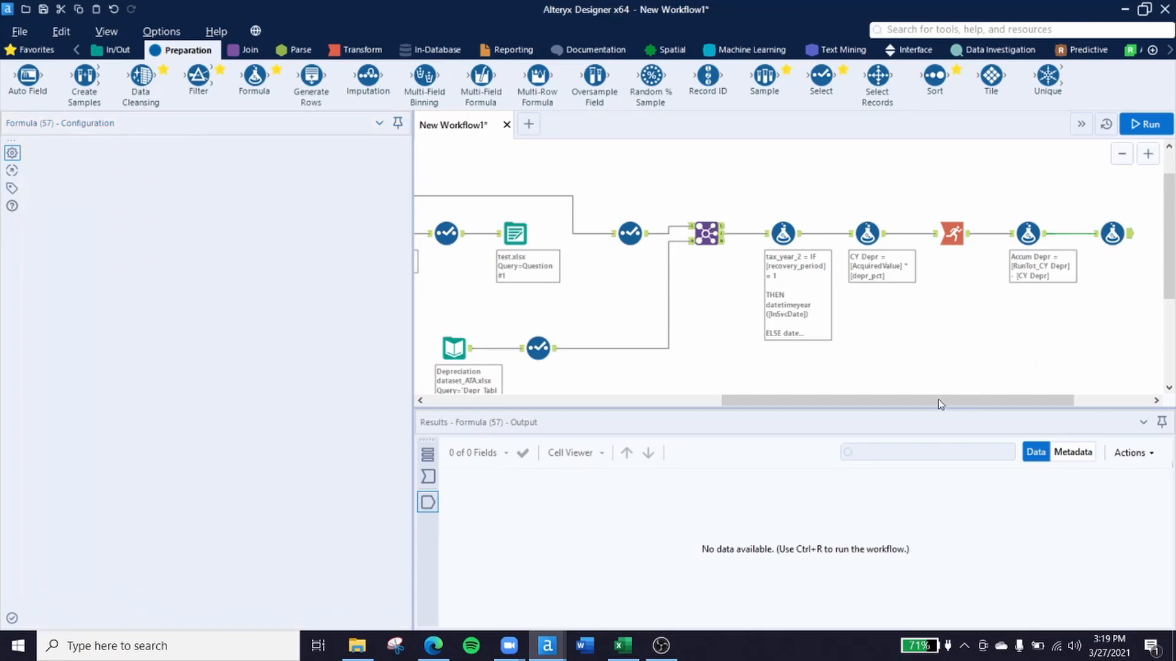
pyautogui.hotkey('ctrl', 'r')
# Step: Add a Formula tool after the EOY Tax Basis formula, with a new output column named BOY Tax Basis
pyautogui.moveTo(938, 402); pyautogui.dragTo(1106, 403)
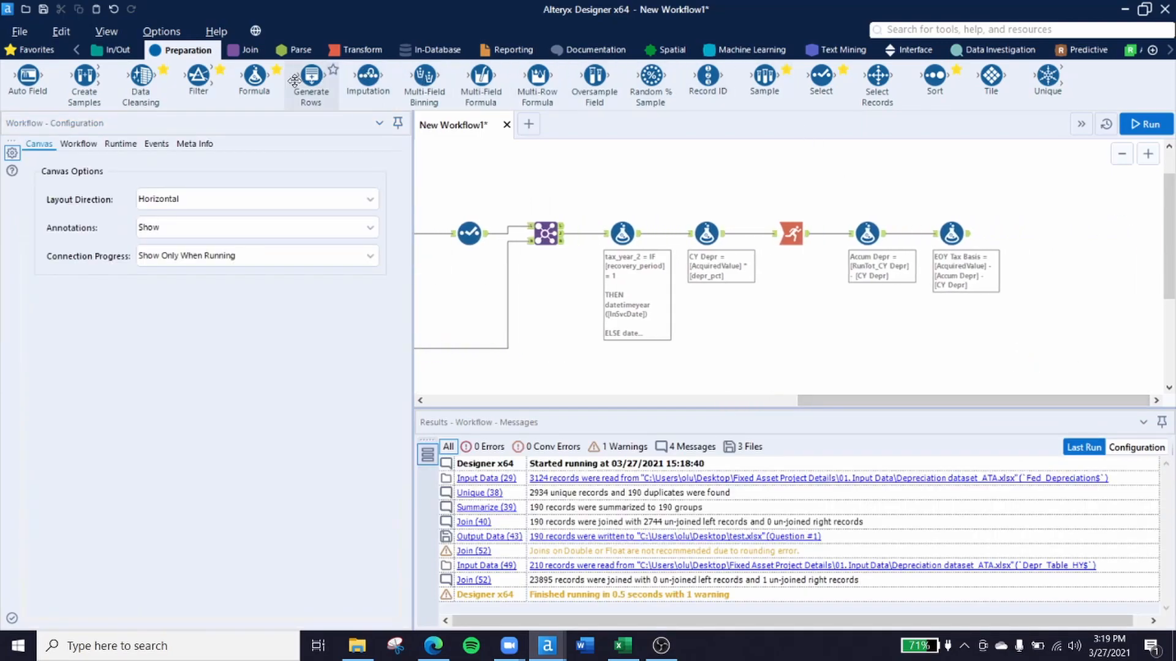
pyautogui.moveTo(254, 76); pyautogui.dragTo(1045, 234)
pyautogui.click(144, 164)
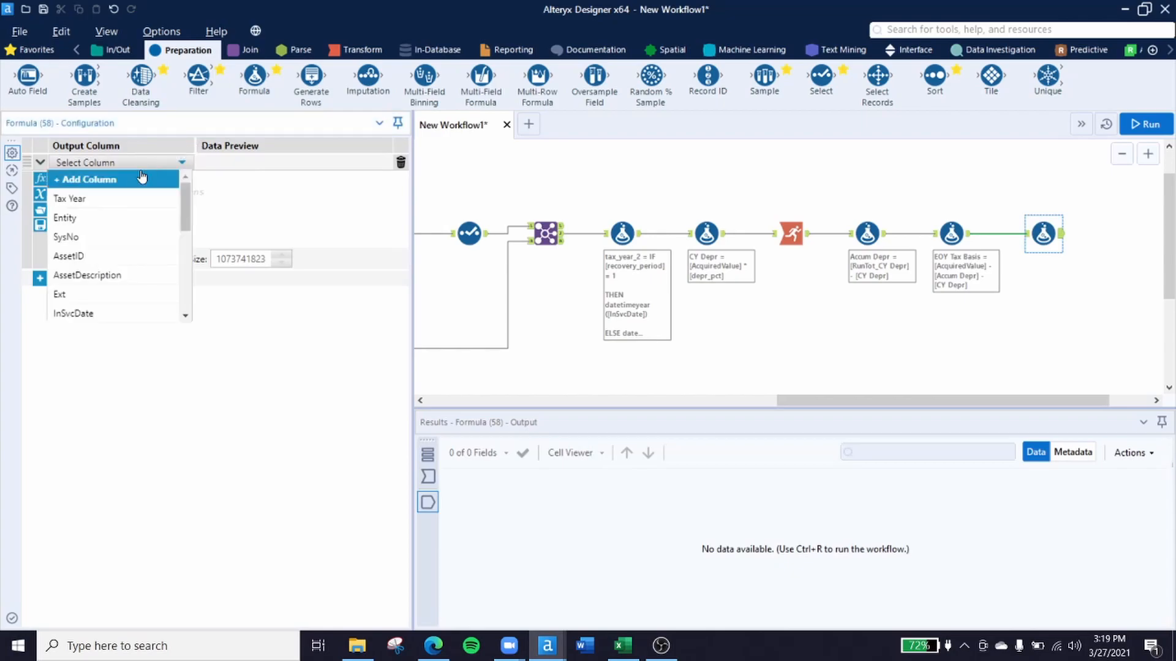
pyautogui.click(132, 178)
pyautogui.write('BOY Tax Basis')
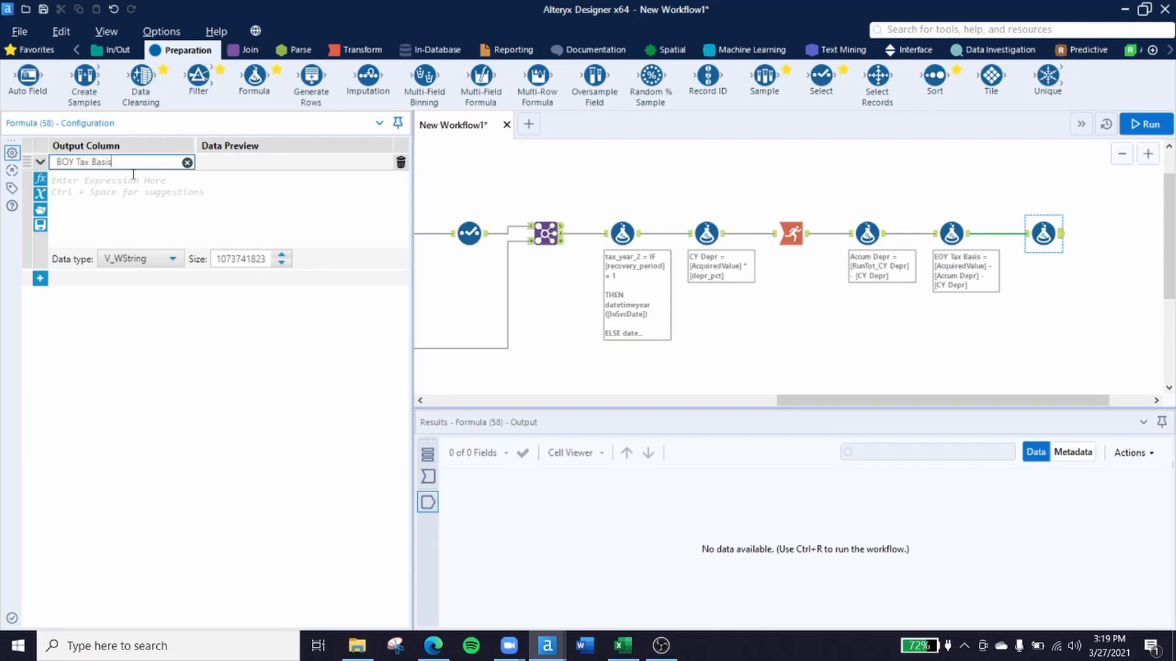
# Step: Set the BOY Tax Basis data type to Double and its expression to [AcquiredValue] - [Accum Depr]
pyautogui.click(155, 257)
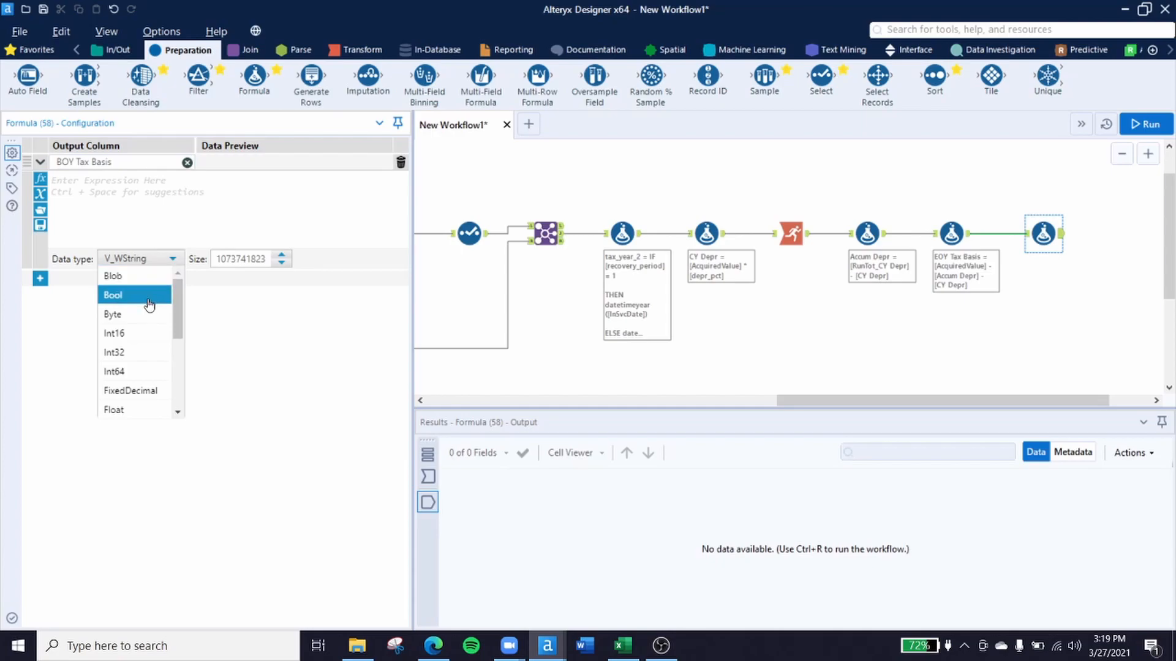
pyautogui.scroll(-1, 152, 306)
pyautogui.click(154, 352)
pyautogui.click(82, 194)
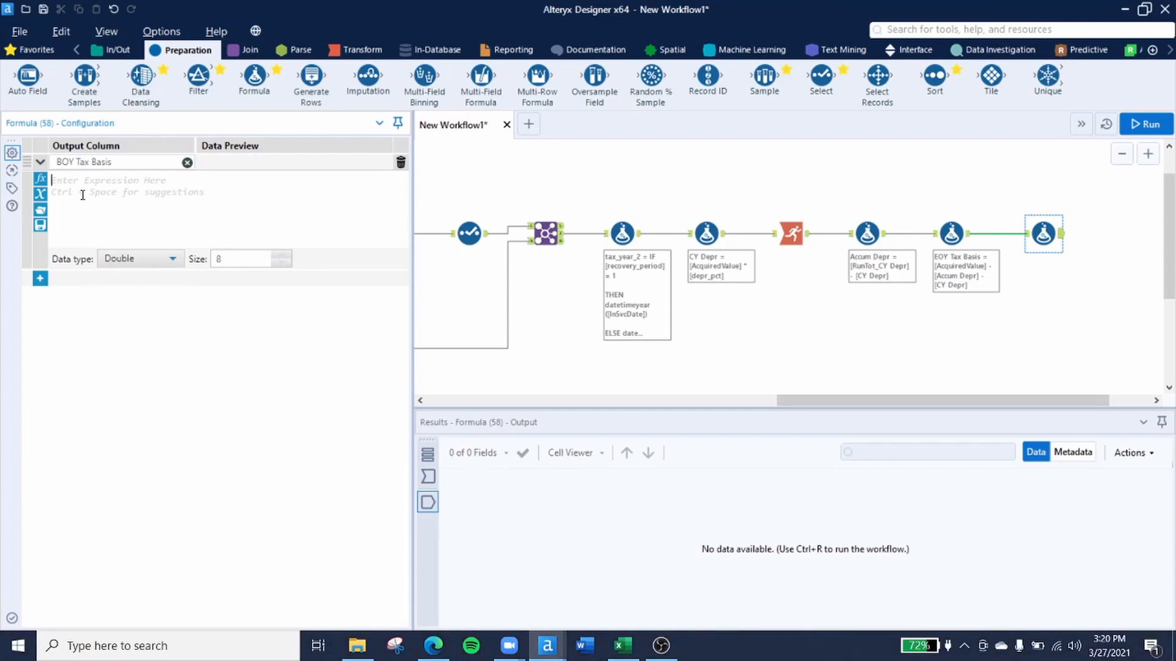
pyautogui.write('acqu')
pyautogui.press('Return')
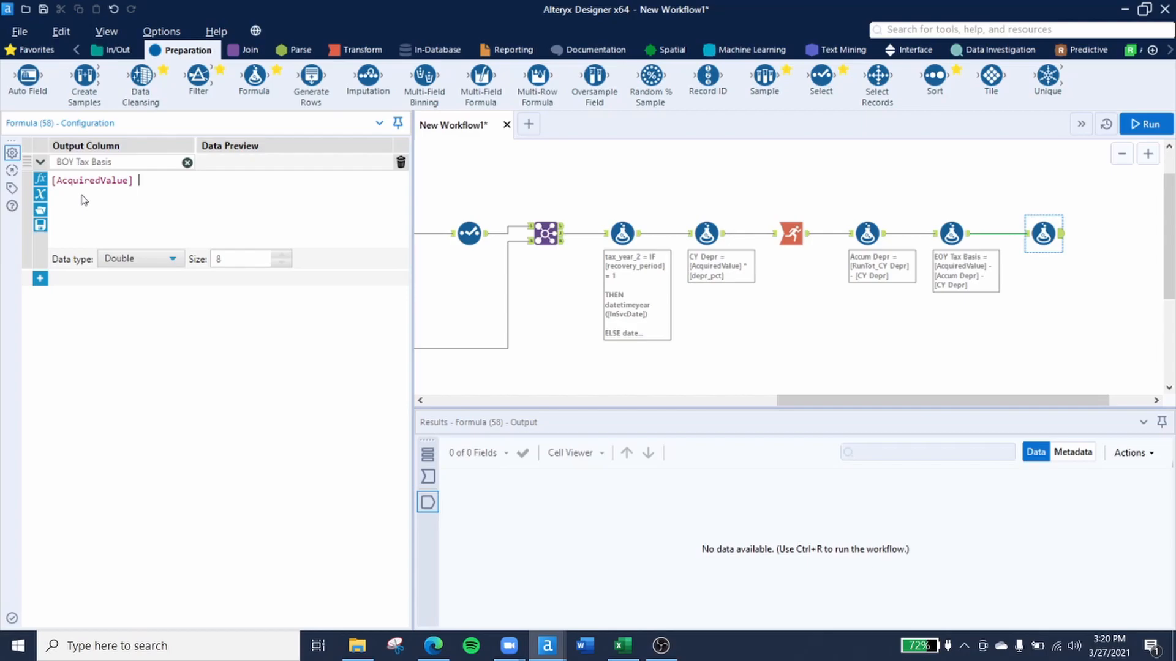
pyautogui.write('- accu')
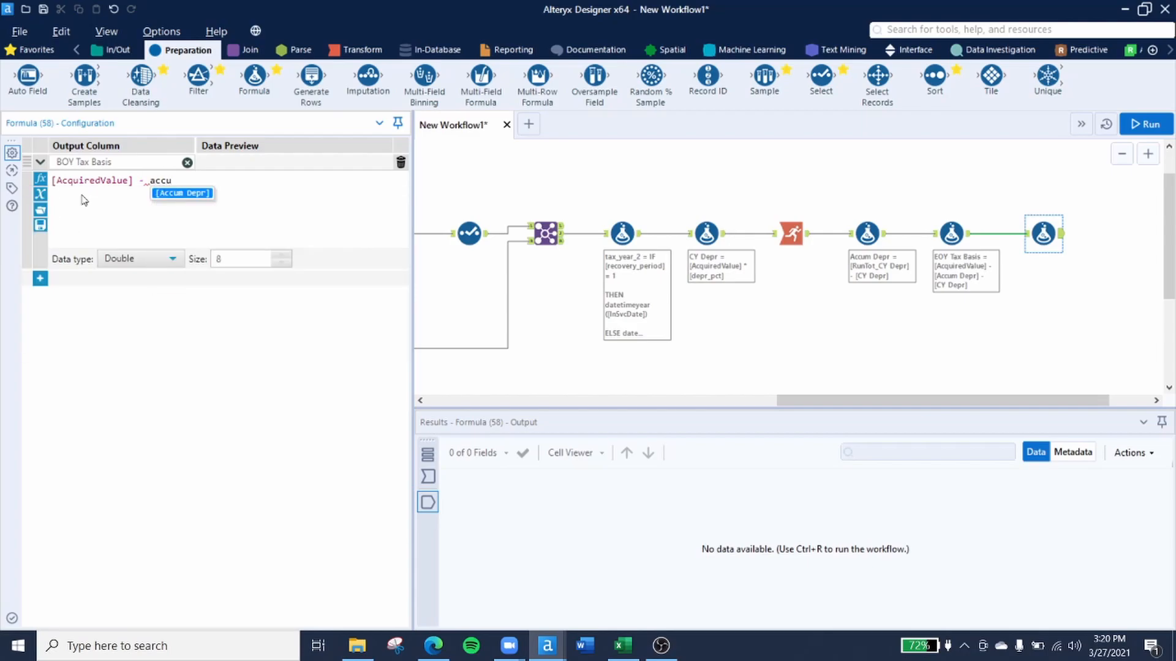
pyautogui.press('Return')
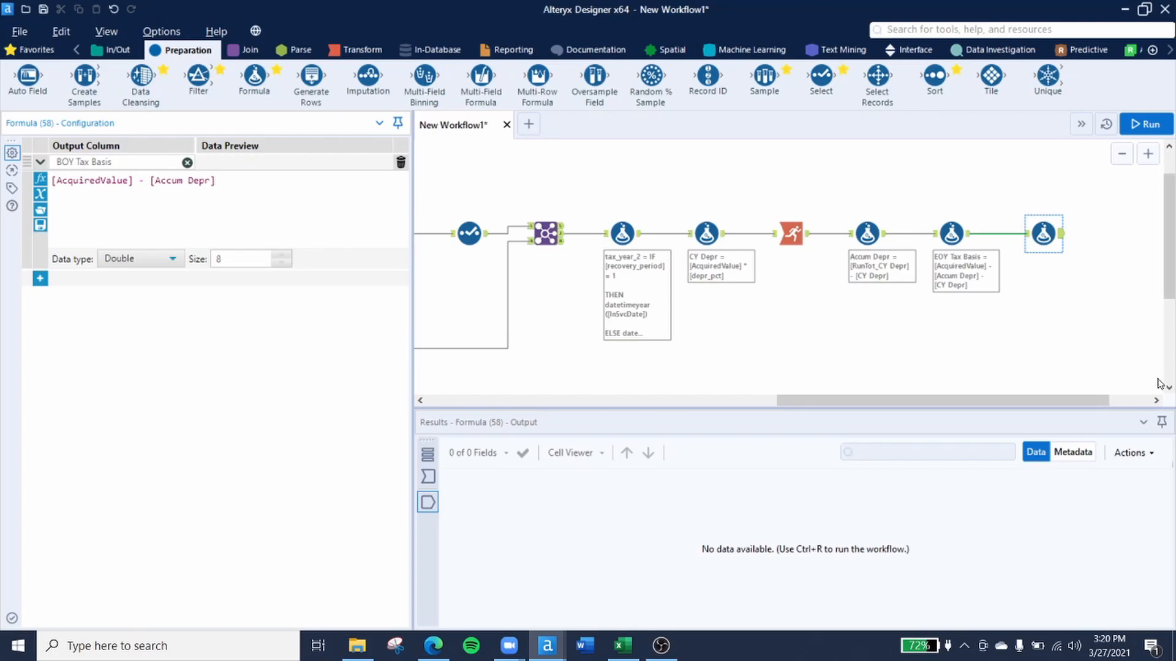
pyautogui.click(1057, 329)
pyautogui.hotkey('ctrl', 'r')
# Step: Move the BOY Tax Basis Formula tool slightly closer to the EOY Tax Basis formula and select the tools following the Join
pyautogui.moveTo(1051, 243); pyautogui.dragTo(1043, 243)
pyautogui.click(634, 240)
pyautogui.click(706, 234)
pyautogui.click(790, 234)
pyautogui.click(951, 233)
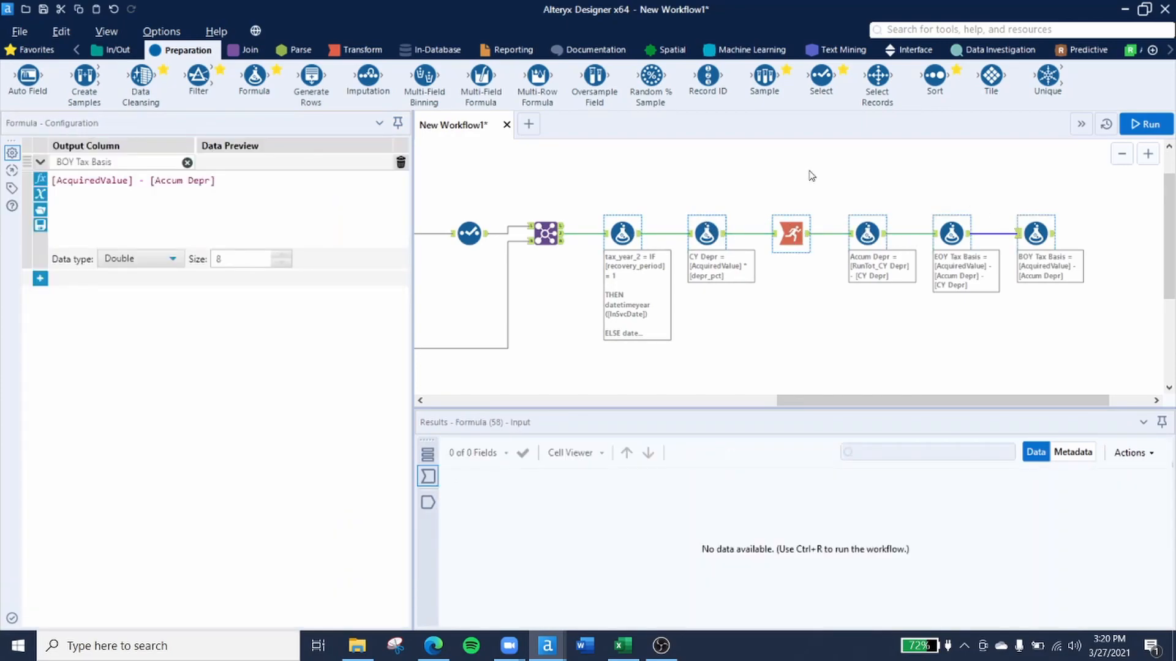
# Step: Examine the recovery_period and depr_pct columns in the input data of the tax_year_2 formula
pyautogui.click(687, 295)
pyautogui.click(617, 231)
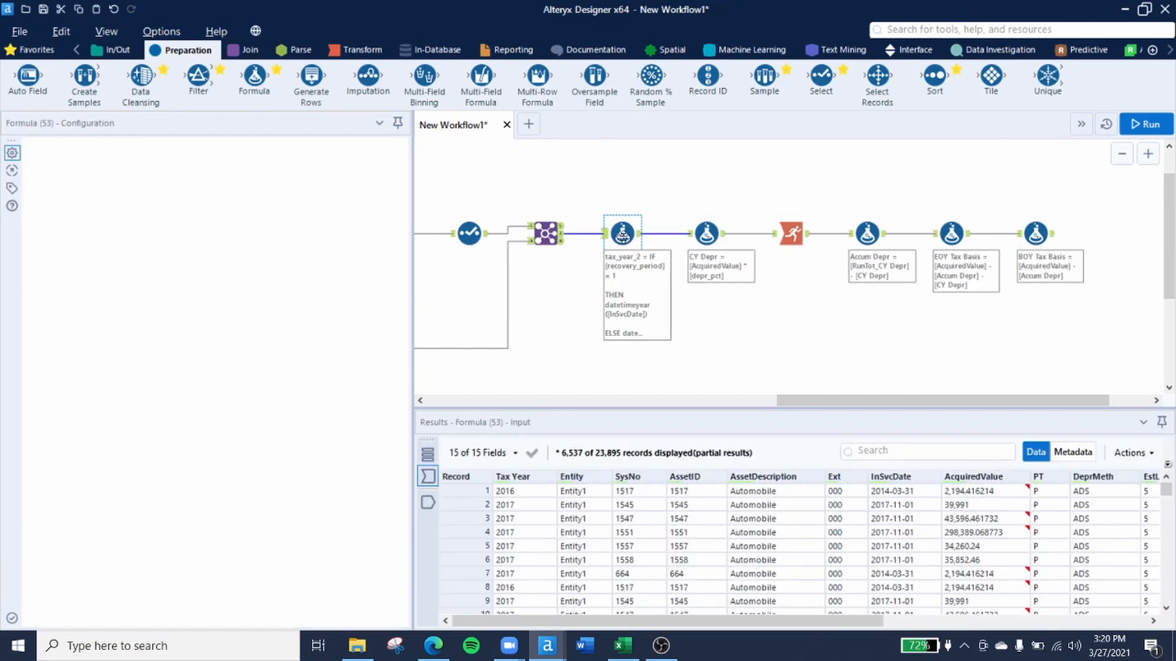
pyautogui.moveTo(643, 621); pyautogui.dragTo(906, 620)
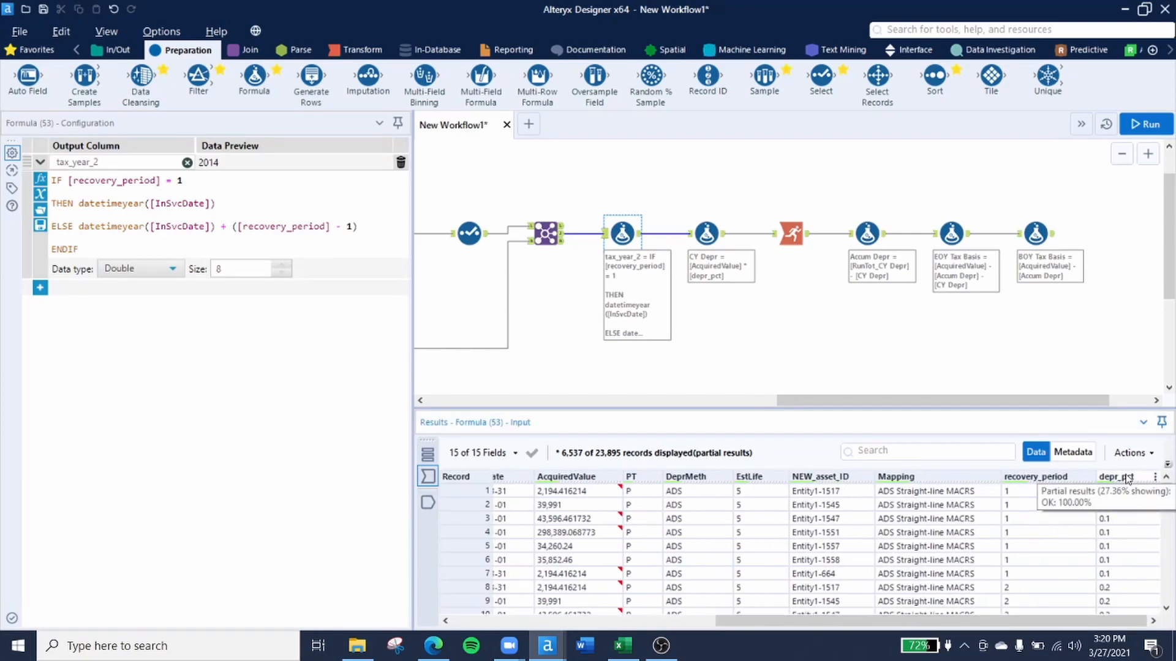
# Step: Add a Select tool after the BOY Tax Basis formula
pyautogui.moveTo(1008, 328); pyautogui.dragTo(814, 329)
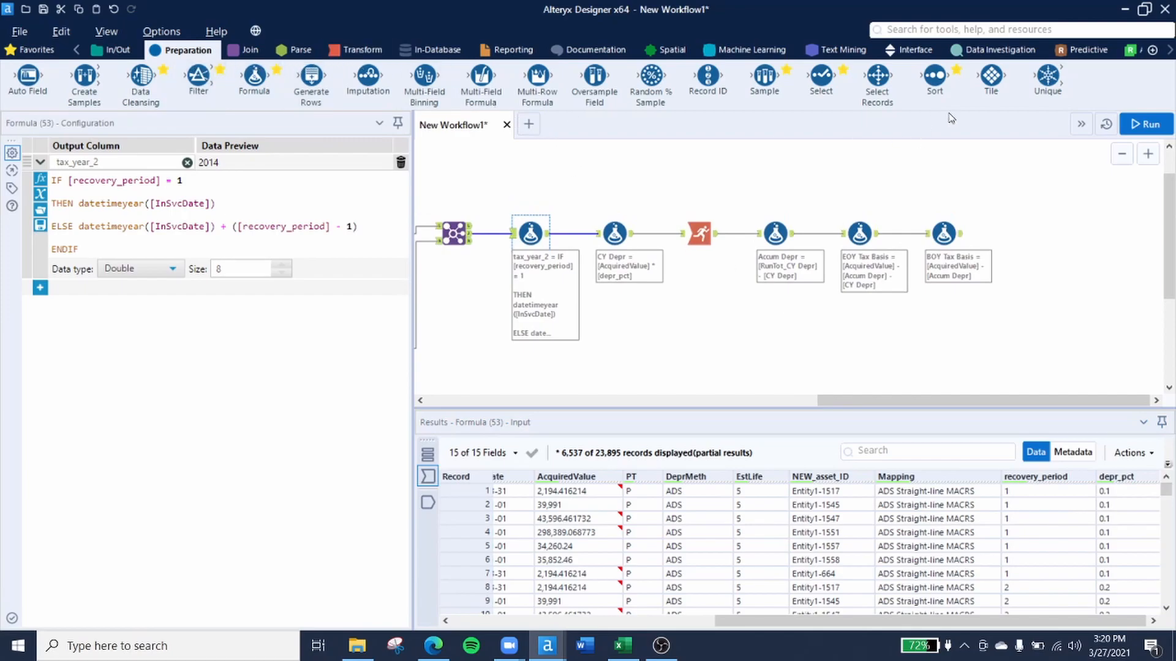
pyautogui.moveTo(821, 76); pyautogui.dragTo(1028, 233)
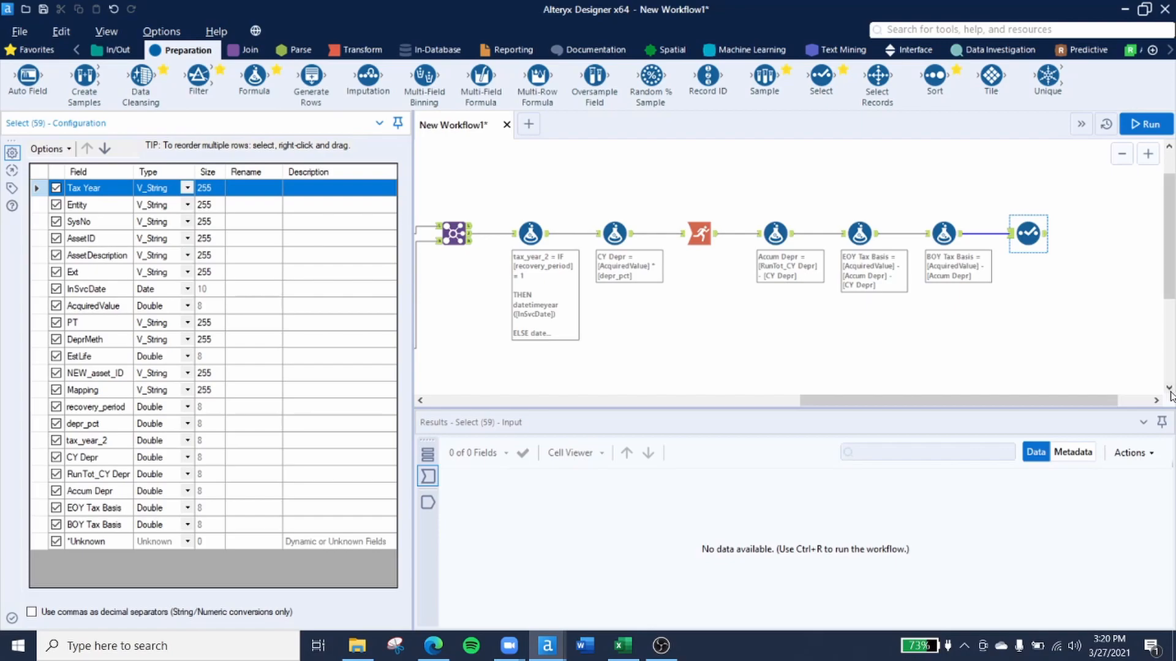
pyautogui.click(1029, 244)
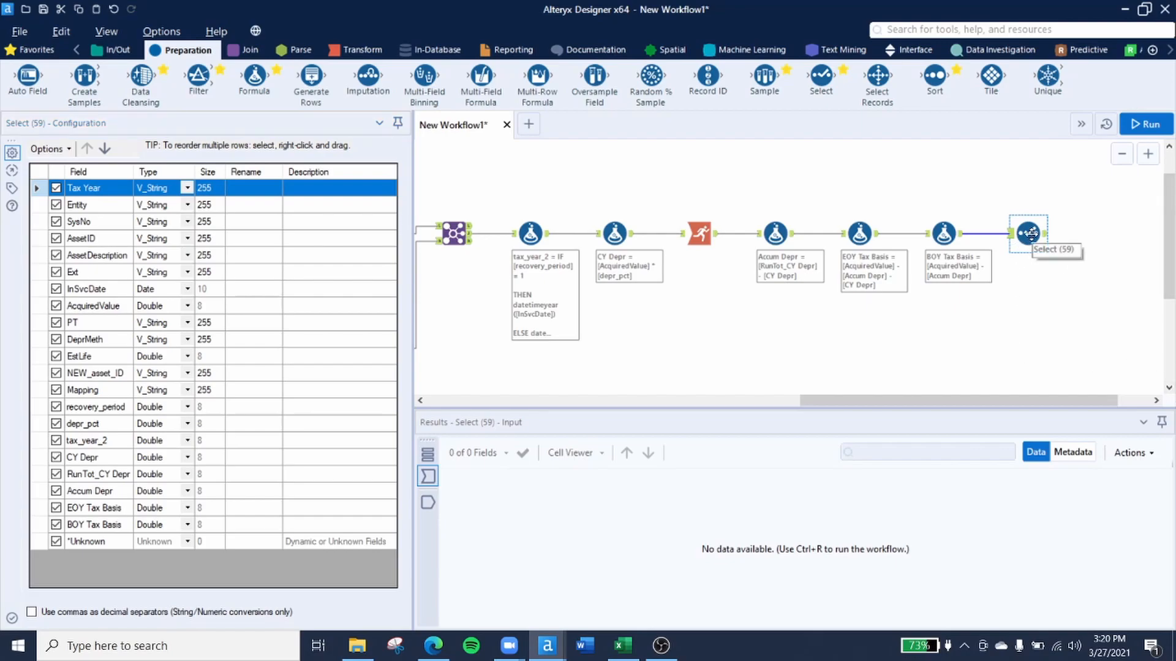
# Step: Exclude the original Tax Year field in the Select tool and rename tax_year_2 as Tax Year
pyautogui.click(57, 189)
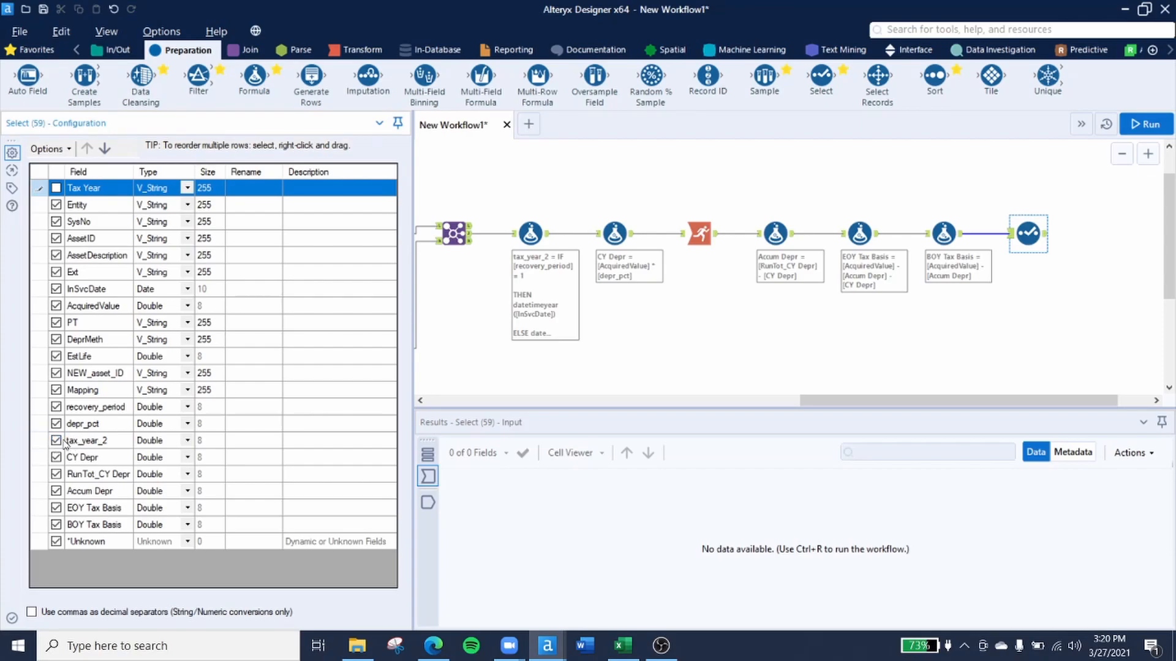
pyautogui.click(244, 439)
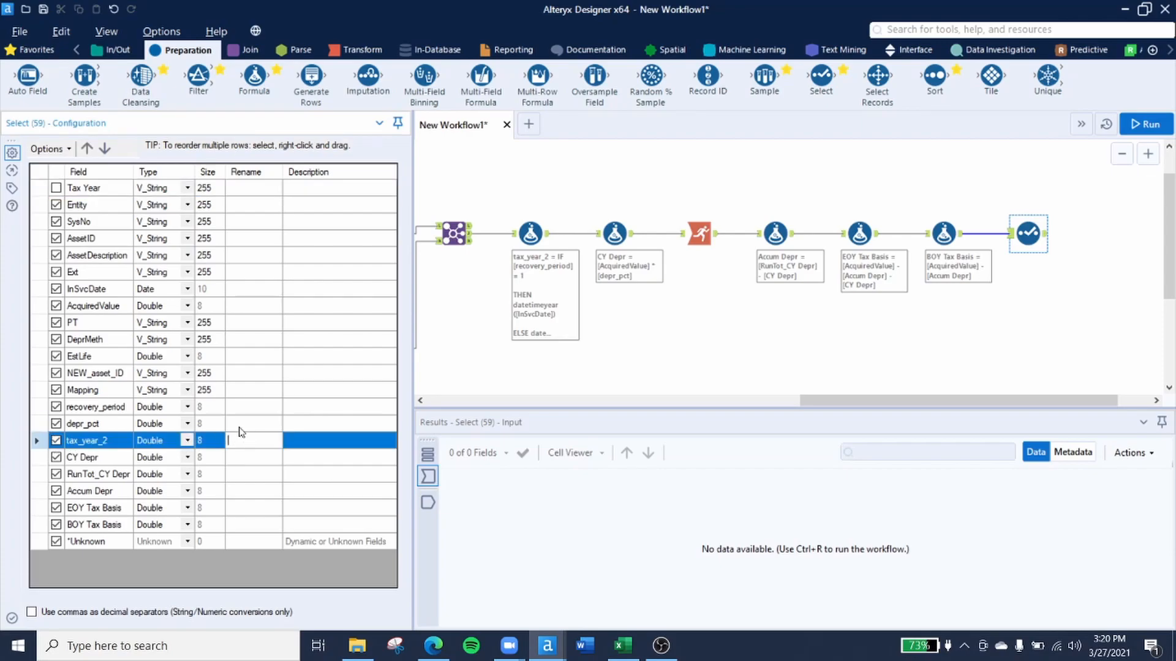
pyautogui.write('T')
# Step: Exclude the original AssetID field and rename NEW_asset_ID as AssetID
pyautogui.click(57, 242)
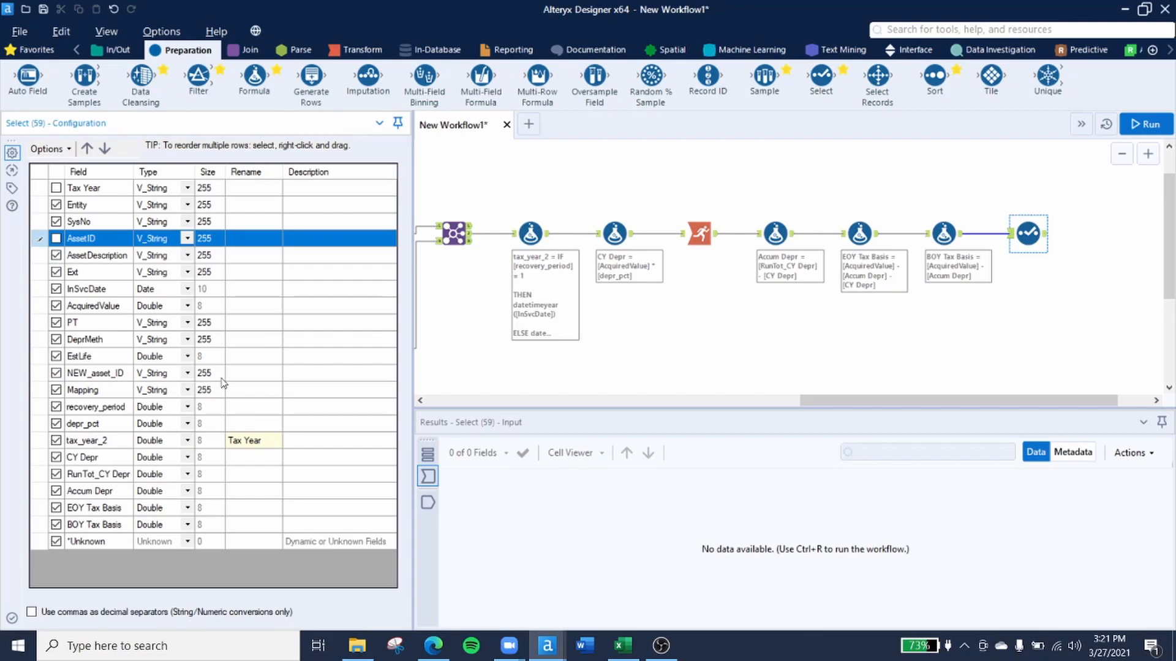
pyautogui.click(251, 376)
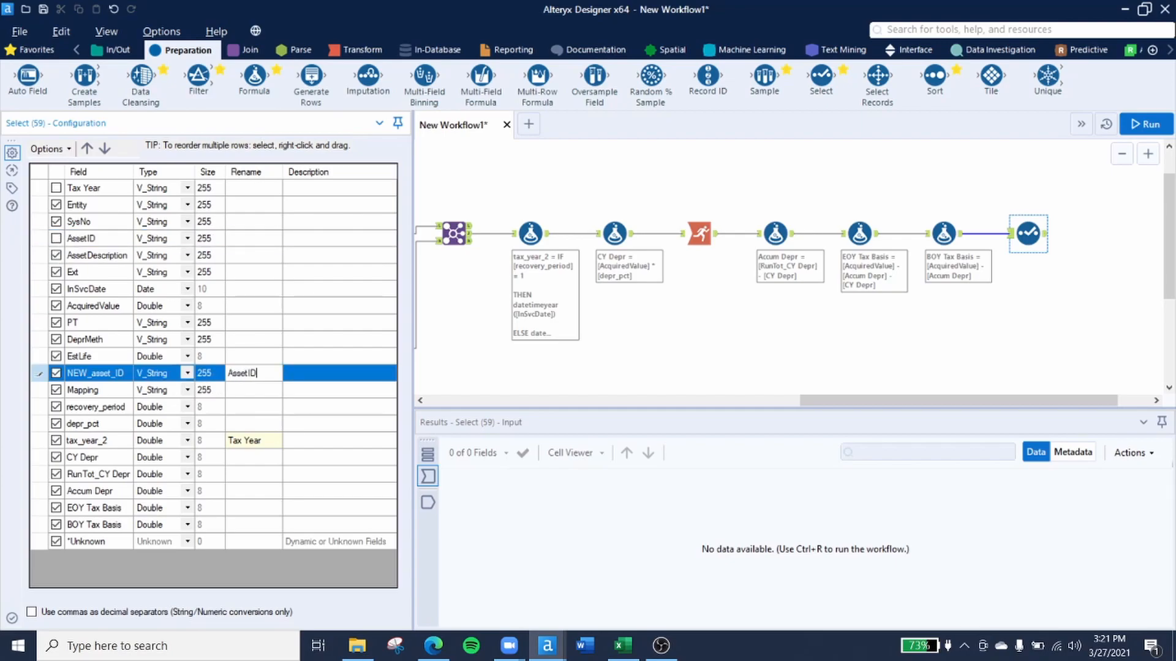
pyautogui.click(119, 396)
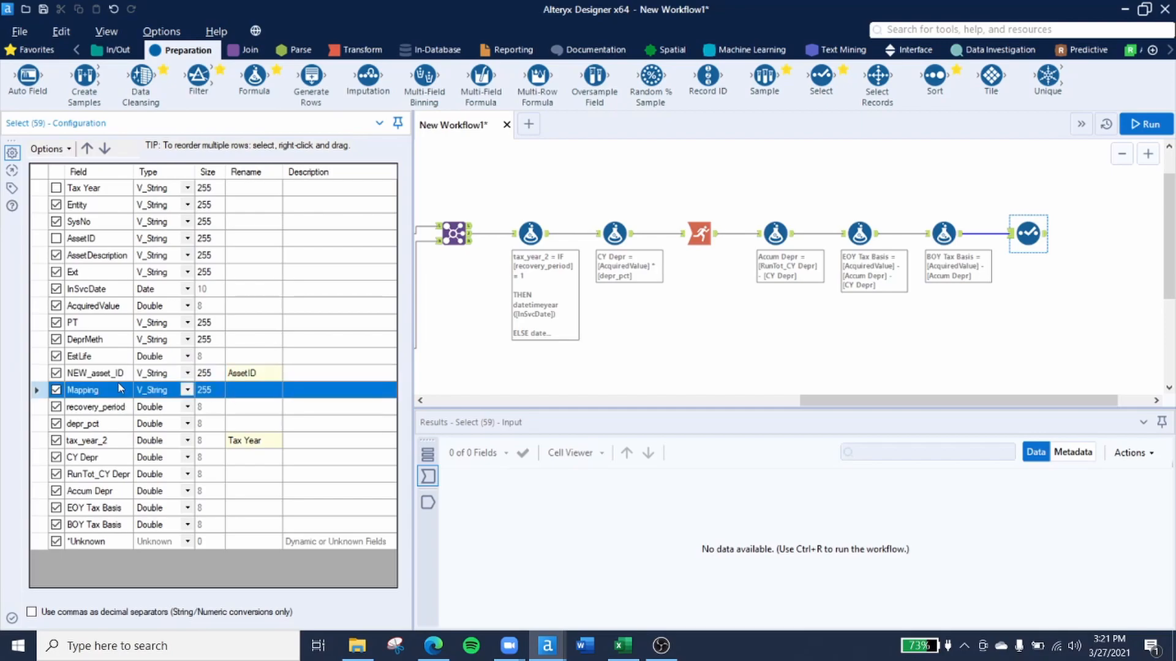
# Step: Reorder the fields so NEW_asset_ID sits directly below SysNo and tax_year_2 comes first
pyautogui.click(117, 380)
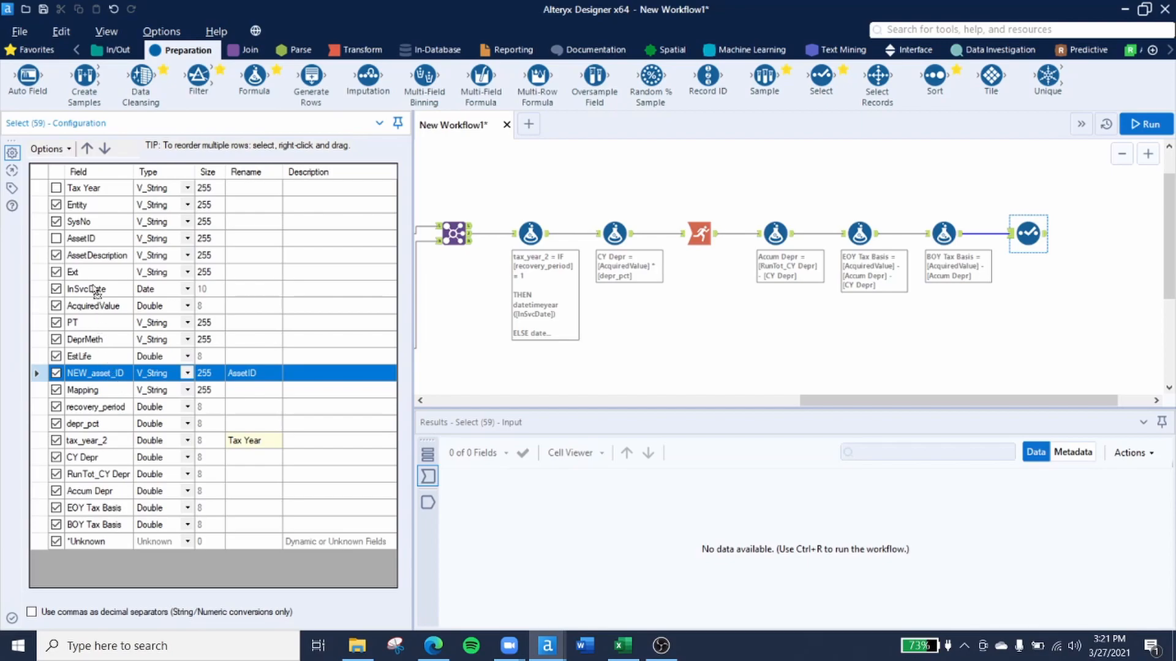
pyautogui.moveTo(94, 257); pyautogui.dragTo(93, 243)
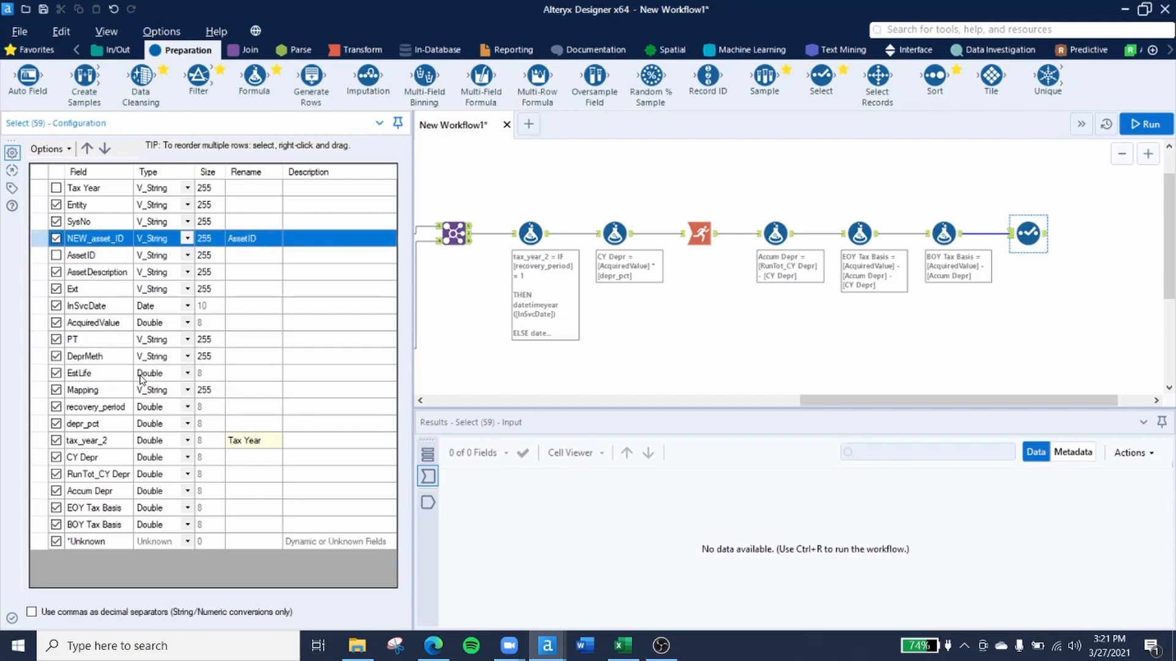
pyautogui.click(103, 441)
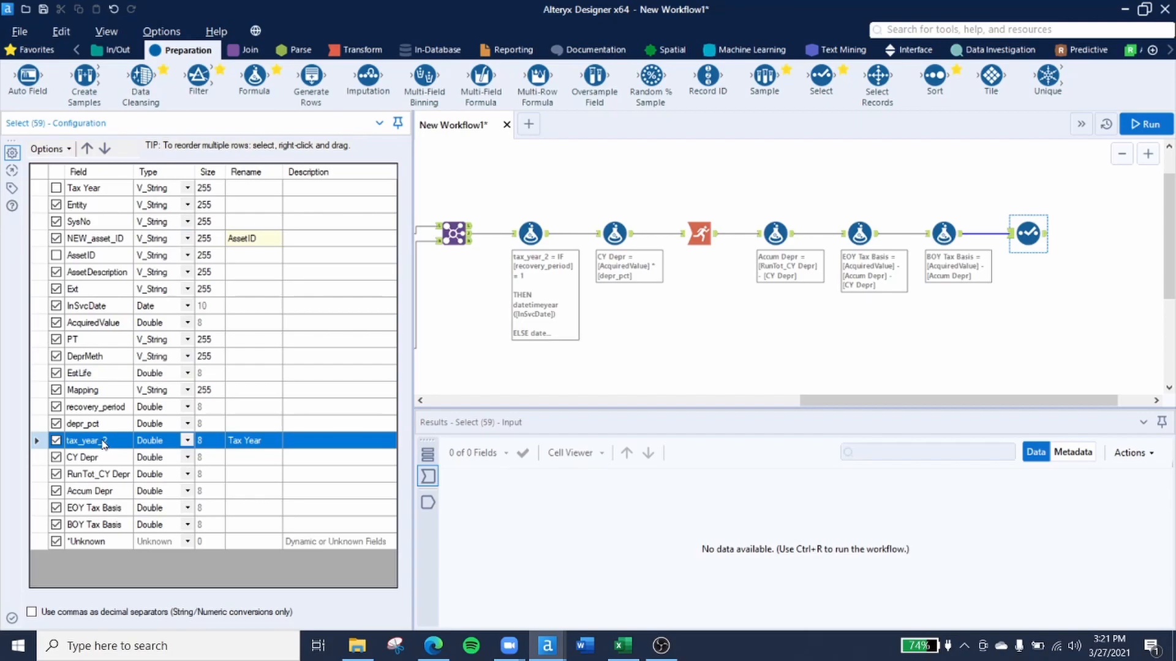
pyautogui.moveTo(97, 204); pyautogui.dragTo(96, 191)
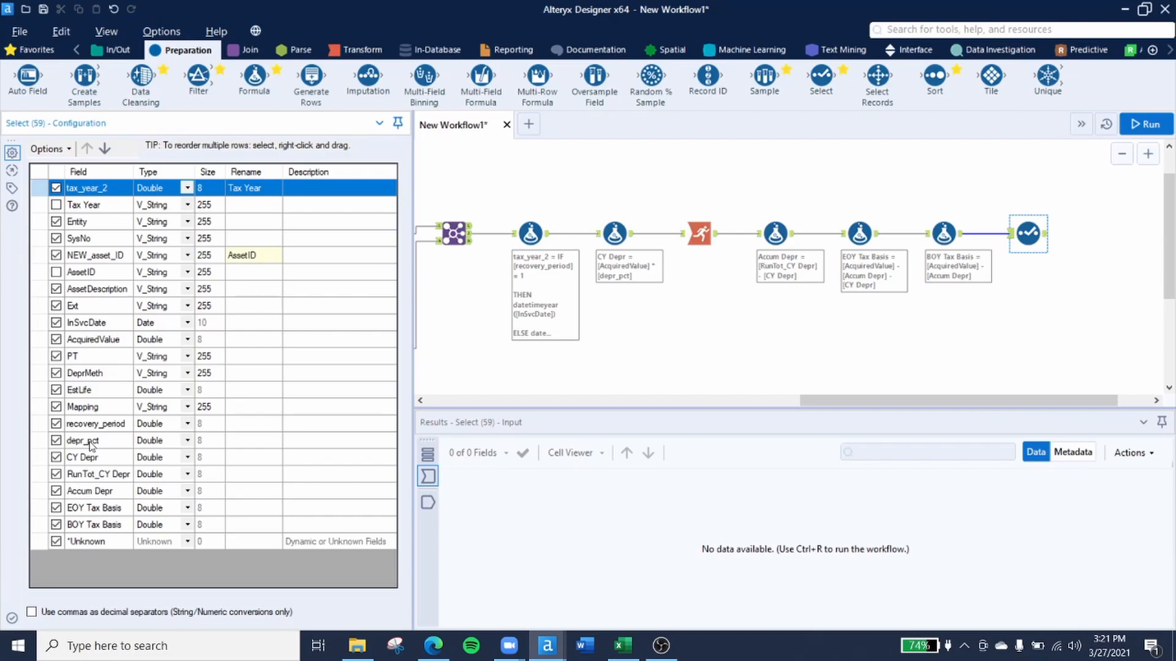
# Step: Rename depr_pct as Depr Pct, RunTot_CY Depr as EOY Accum Depr and Accum Depr as BOY Accum Depr in the Select tool
pyautogui.click(248, 441)
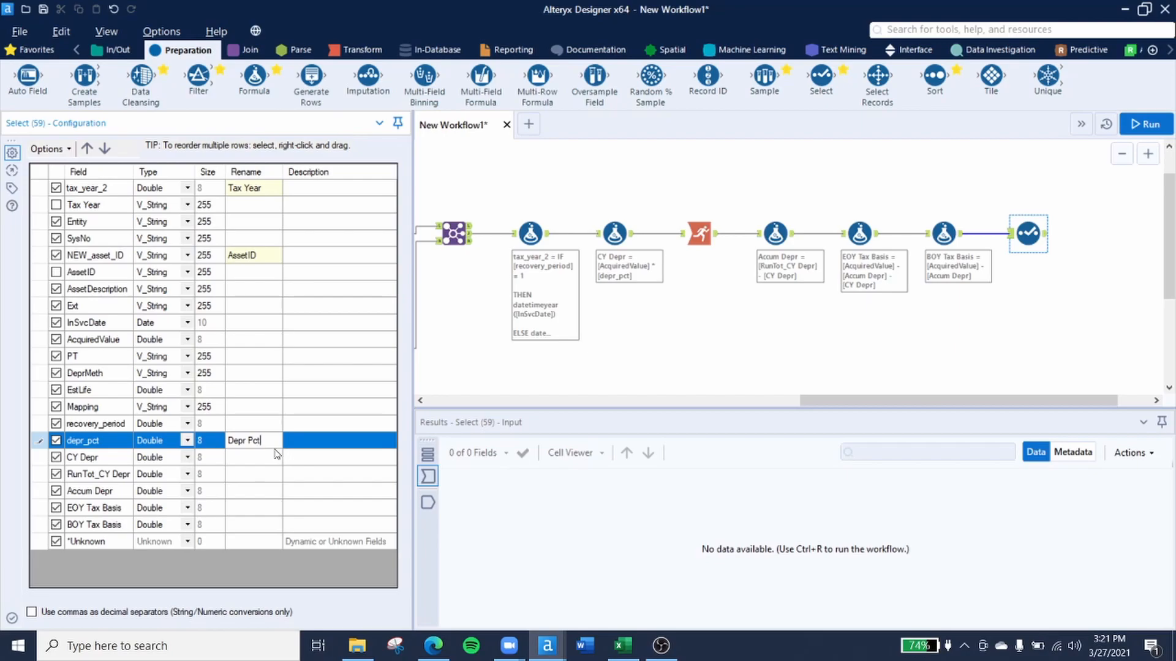
pyautogui.click(248, 456)
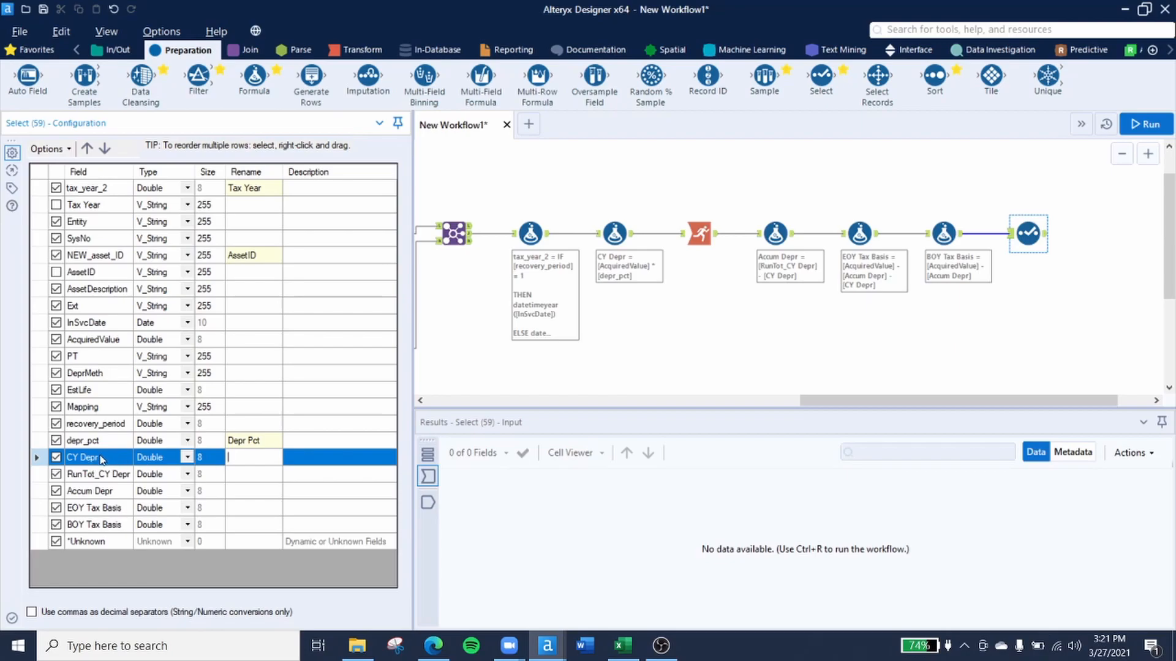
pyautogui.click(96, 477)
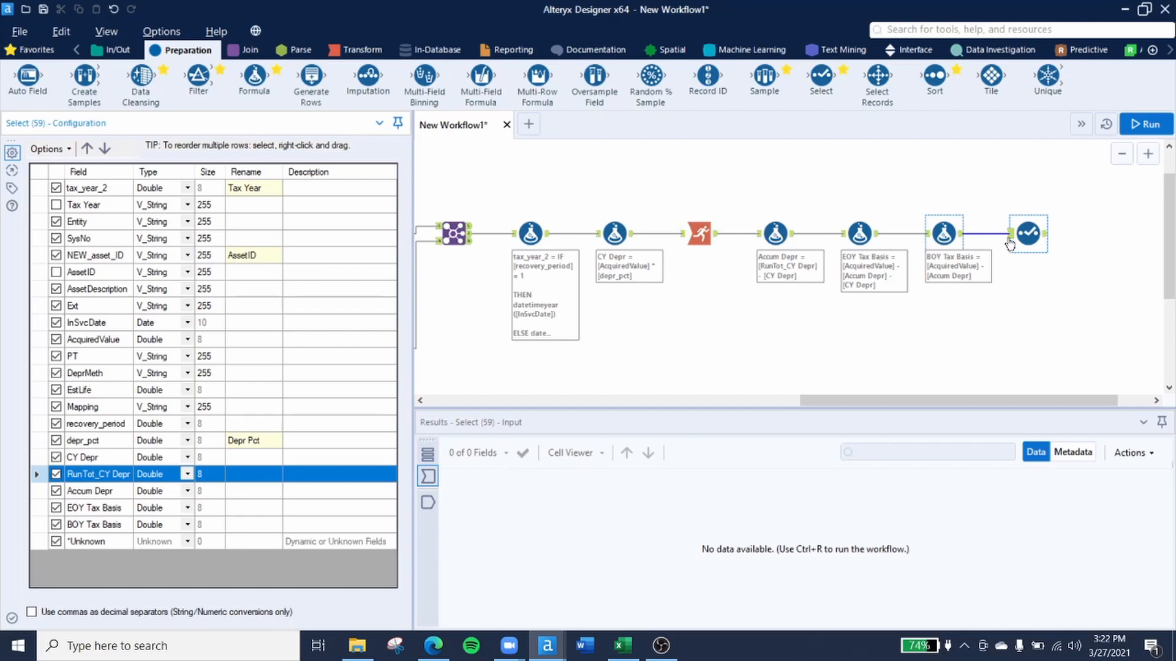
pyautogui.click(267, 475)
pyautogui.write('EOY Accum Depr')
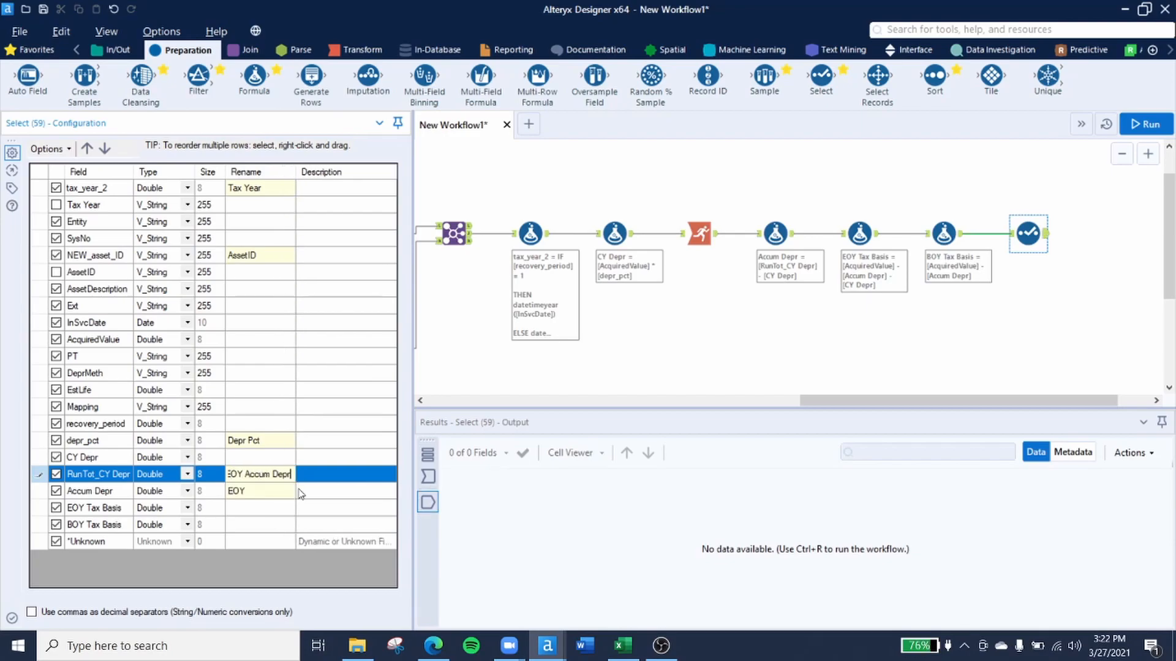
pyautogui.click(259, 490)
pyautogui.write('BOY Accum Depr')
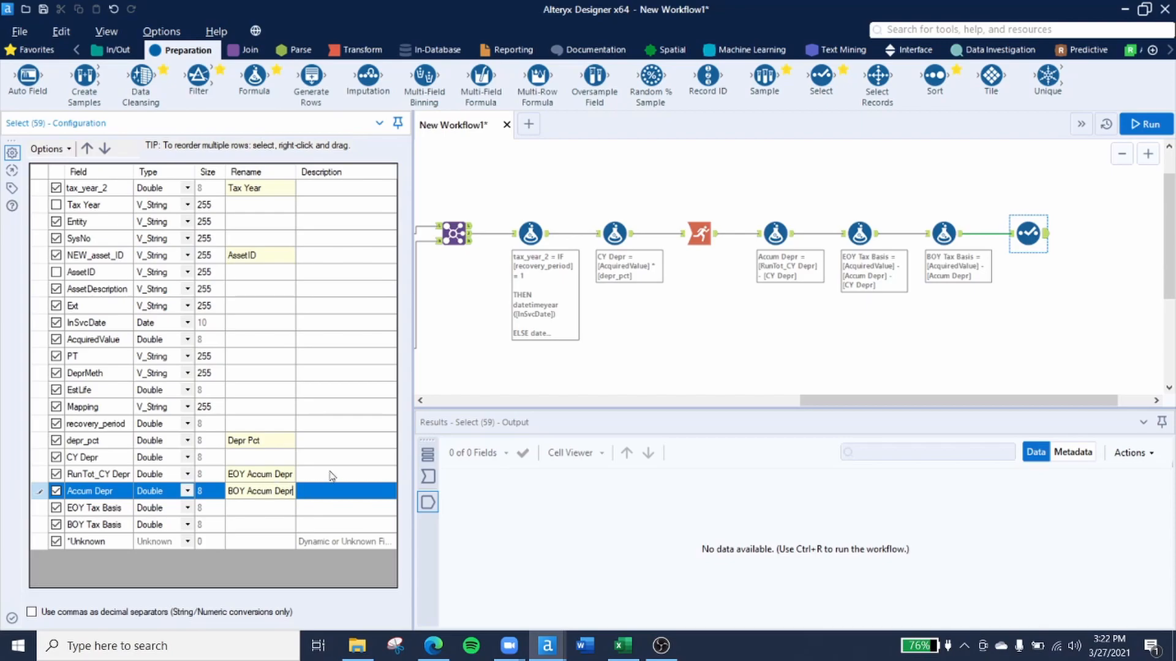
# Step: Check the Running Total output, and reorder the Select fields so BOY Tax Basis and Accum Depr sit between depr_pct and CY Depr
pyautogui.click(700, 234)
pyautogui.moveTo(688, 621); pyautogui.dragTo(1070, 603)
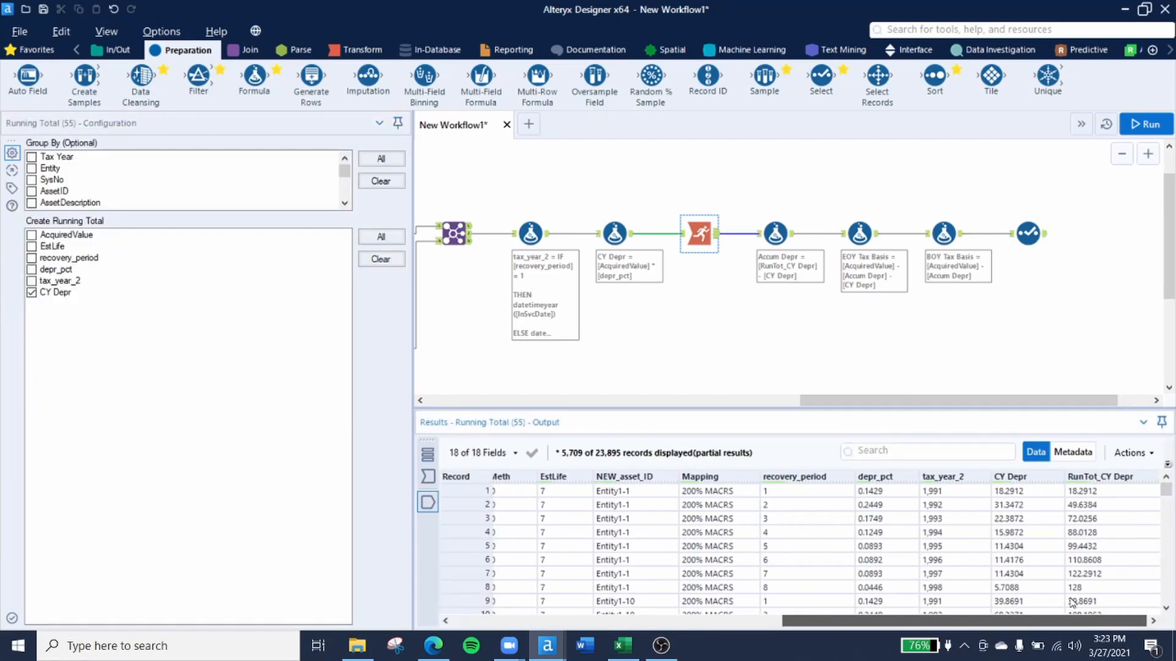
pyautogui.click(1029, 233)
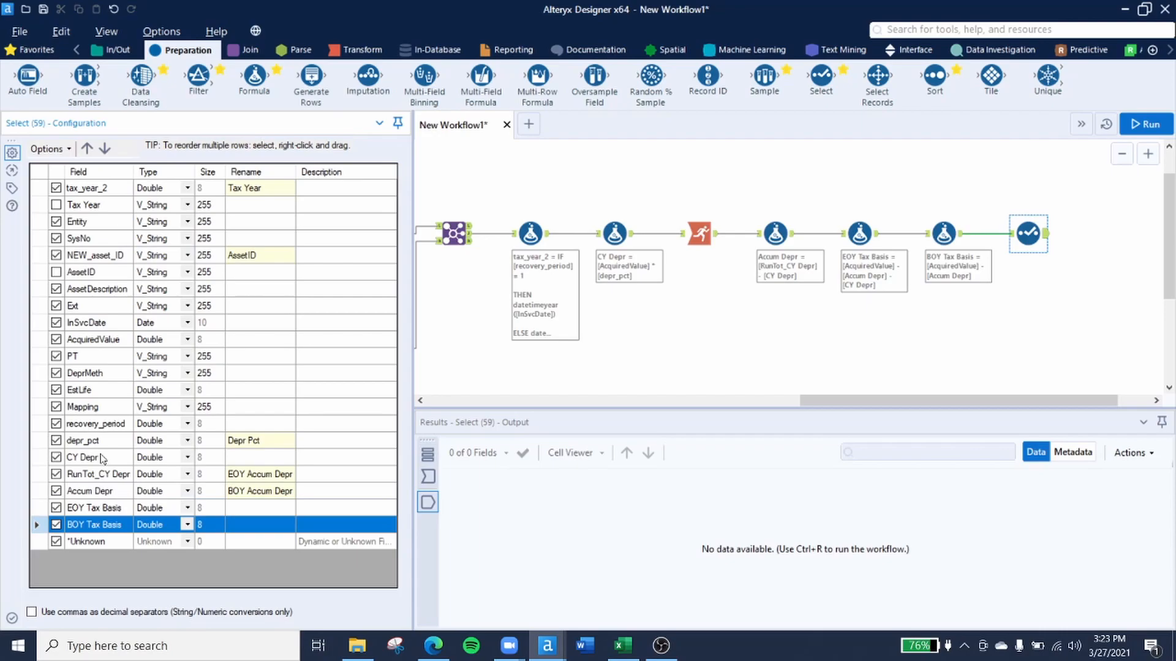
pyautogui.moveTo(102, 460); pyautogui.dragTo(103, 460)
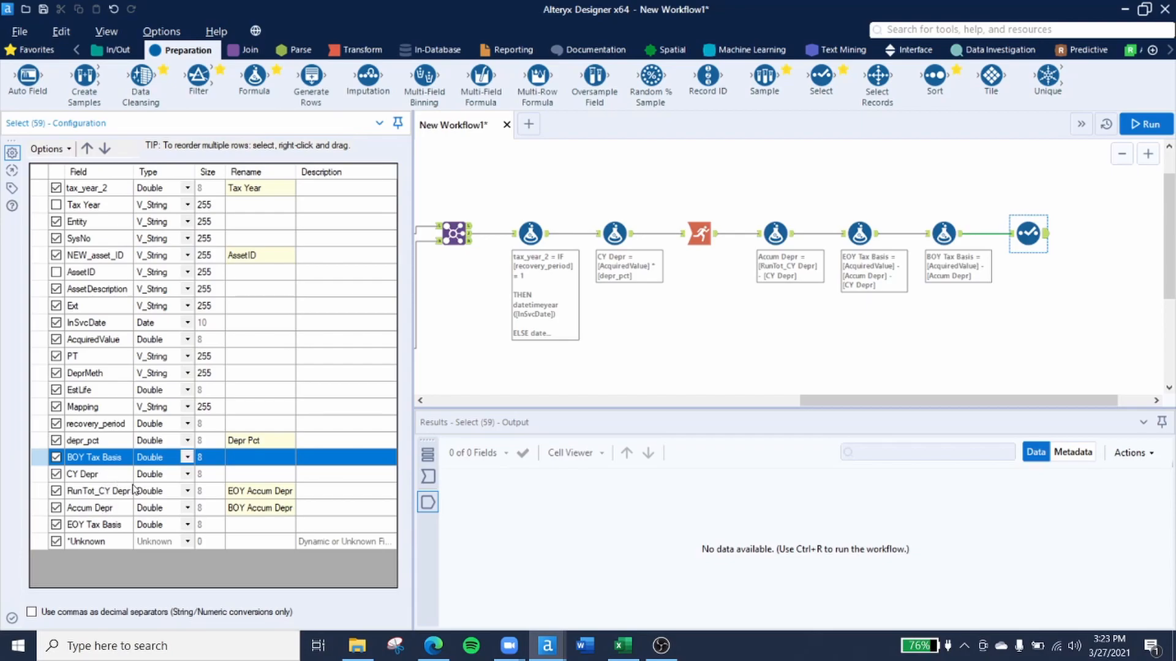
pyautogui.click(113, 509)
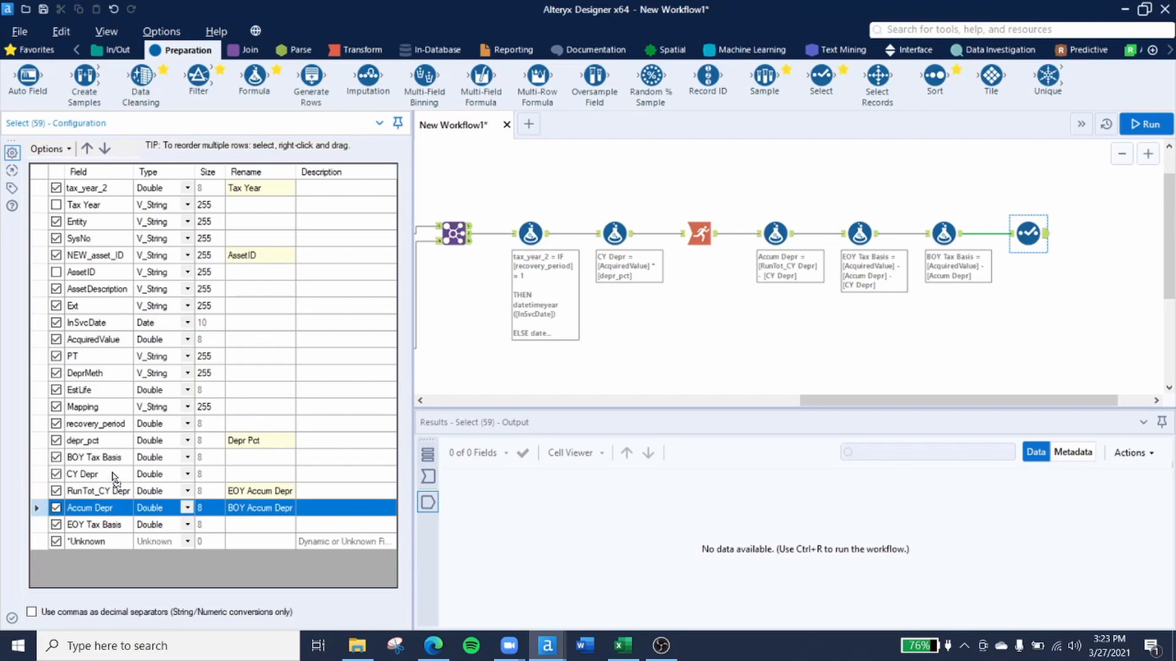
pyautogui.moveTo(113, 476); pyautogui.dragTo(114, 477)
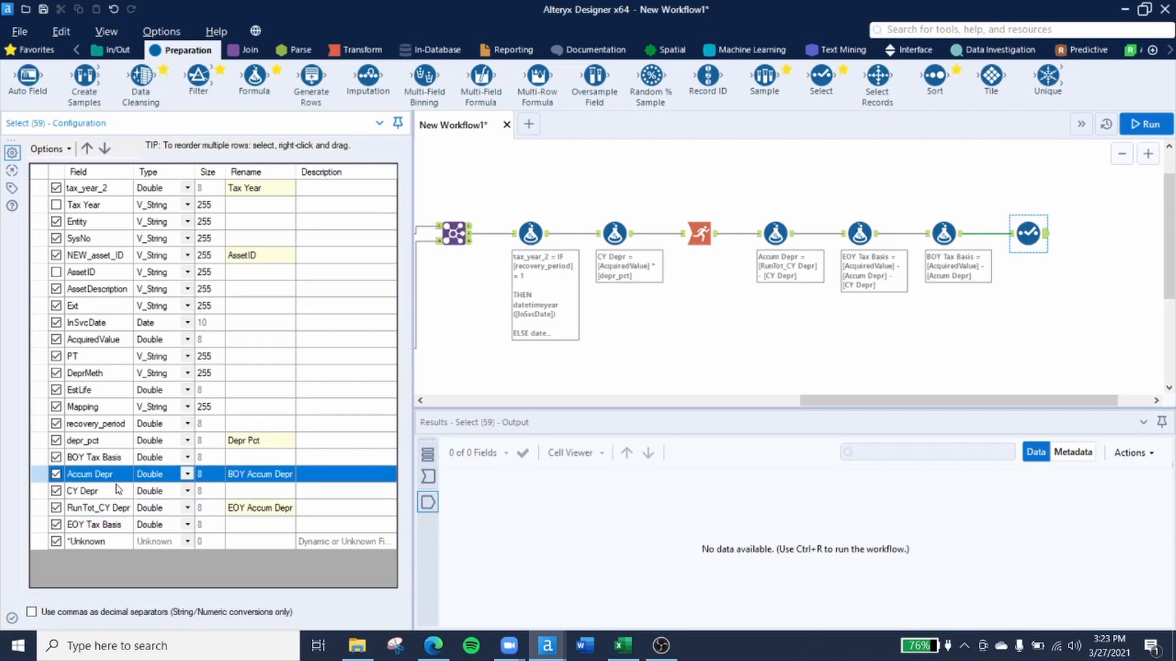
pyautogui.click(115, 525)
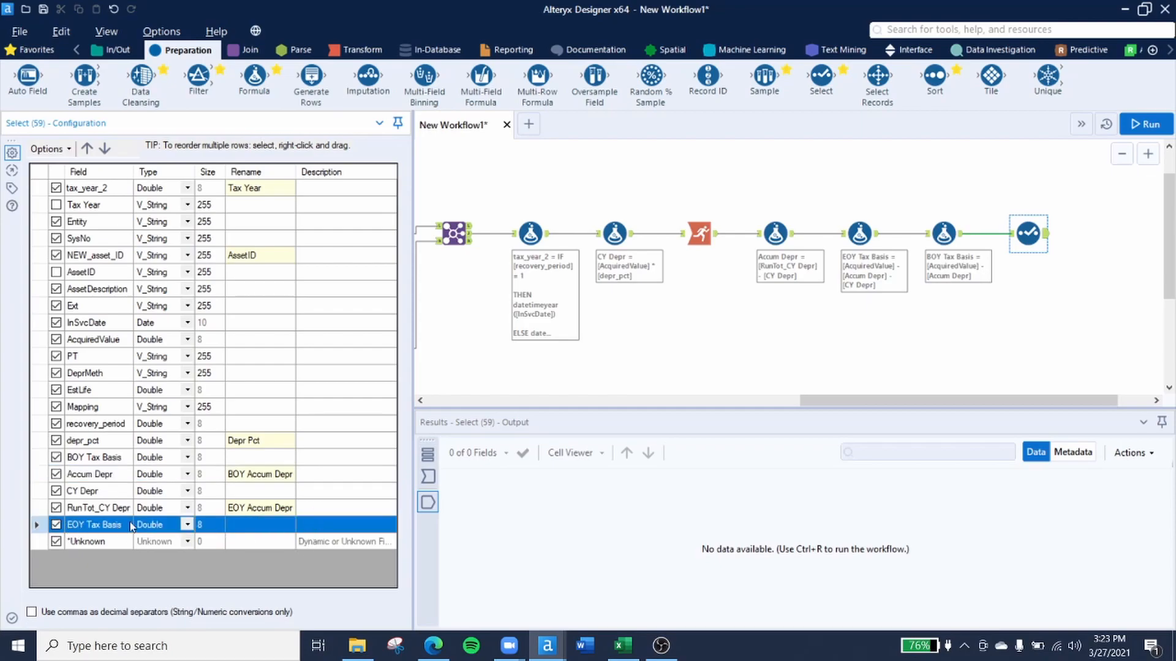
# Step: Add an Output Data tool connected after the final Select tool
pyautogui.click(1008, 304)
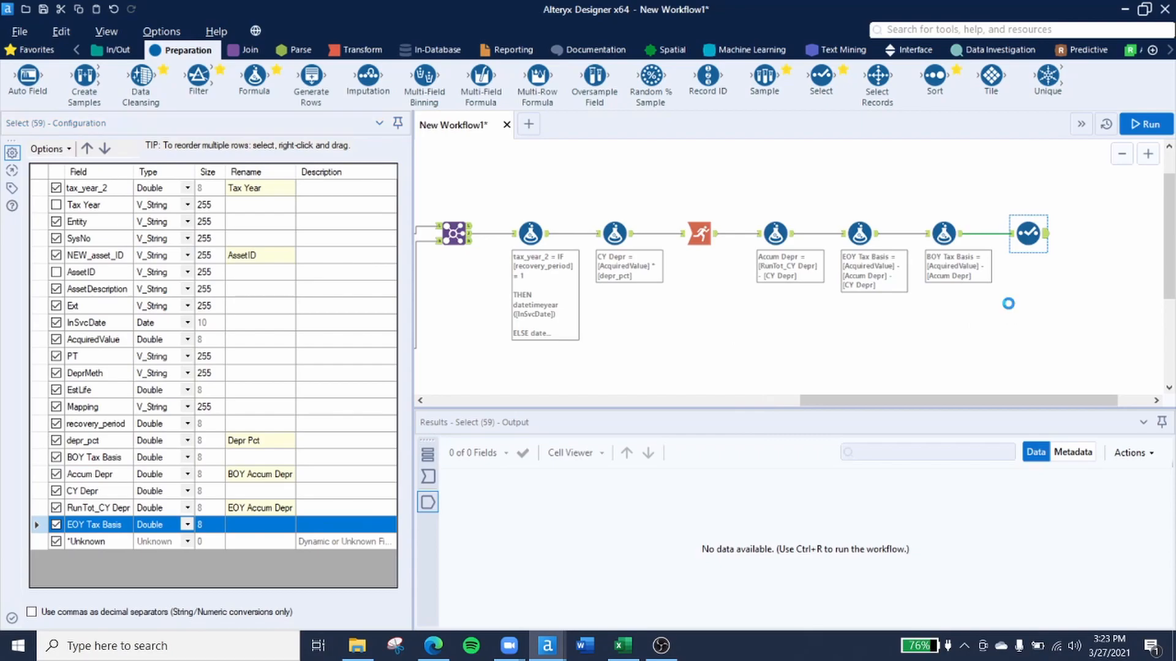
pyautogui.moveTo(1027, 284); pyautogui.dragTo(707, 300)
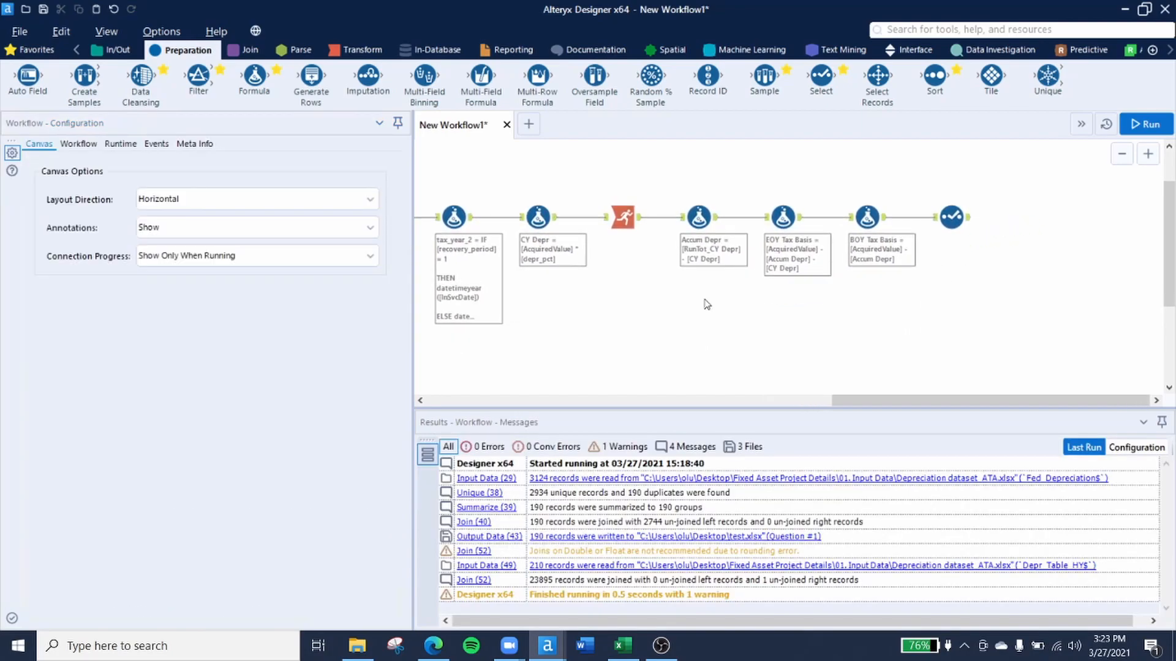
pyautogui.moveTo(642, 273); pyautogui.dragTo(781, 267)
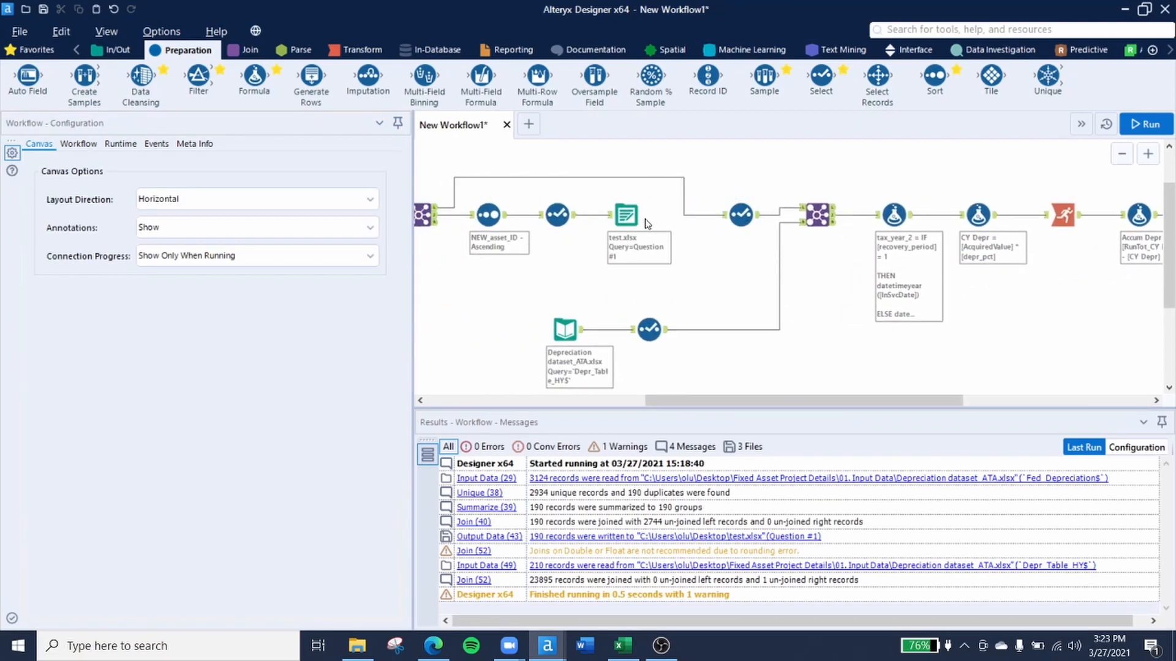
pyautogui.moveTo(604, 239); pyautogui.dragTo(207, 237)
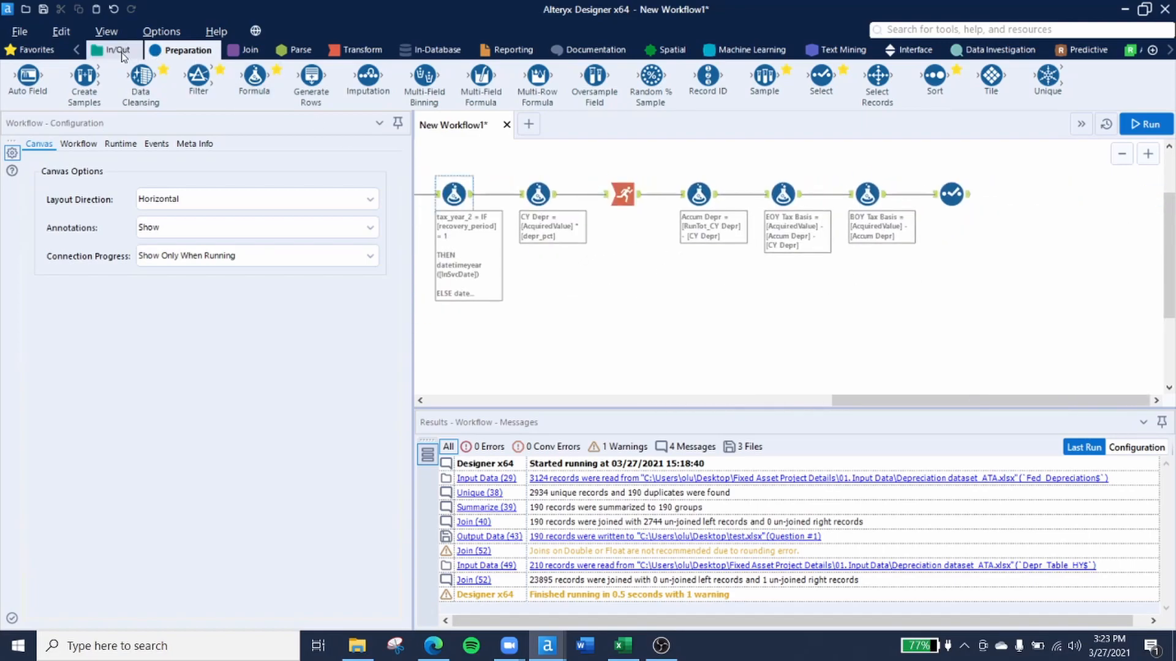
pyautogui.click(121, 54)
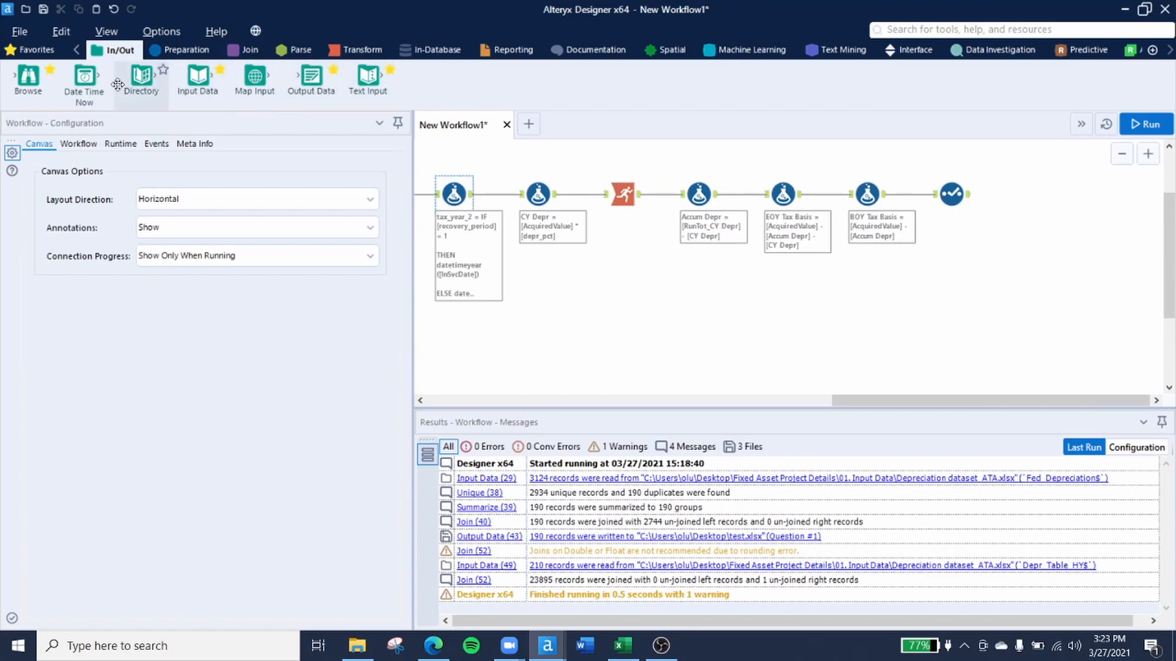
pyautogui.moveTo(312, 78); pyautogui.dragTo(1029, 195)
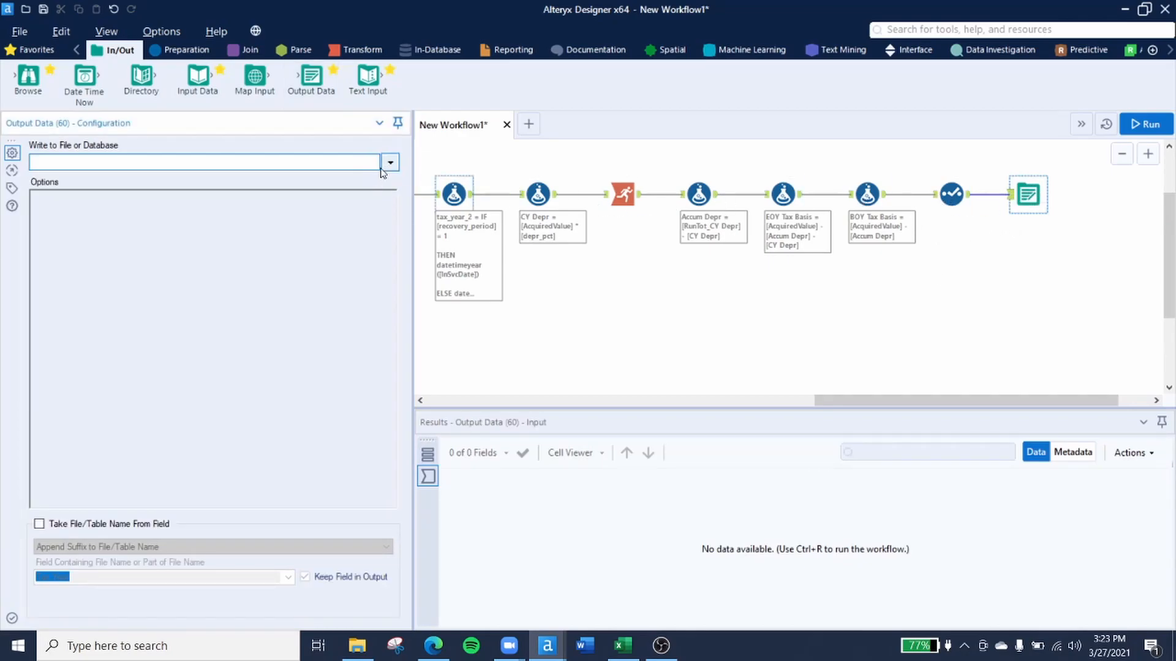
# Step: Set the output destination to the existing test.xlsx on the Desktop, with Question #2 as the sheet name
pyautogui.click(390, 162)
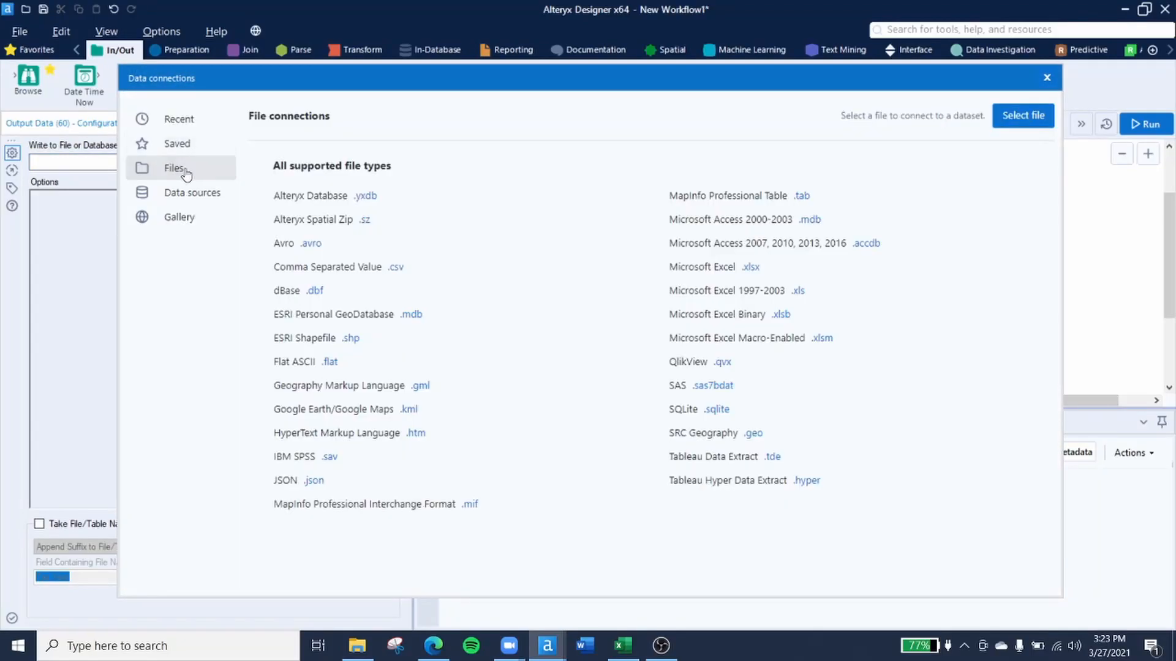
pyautogui.click(1010, 116)
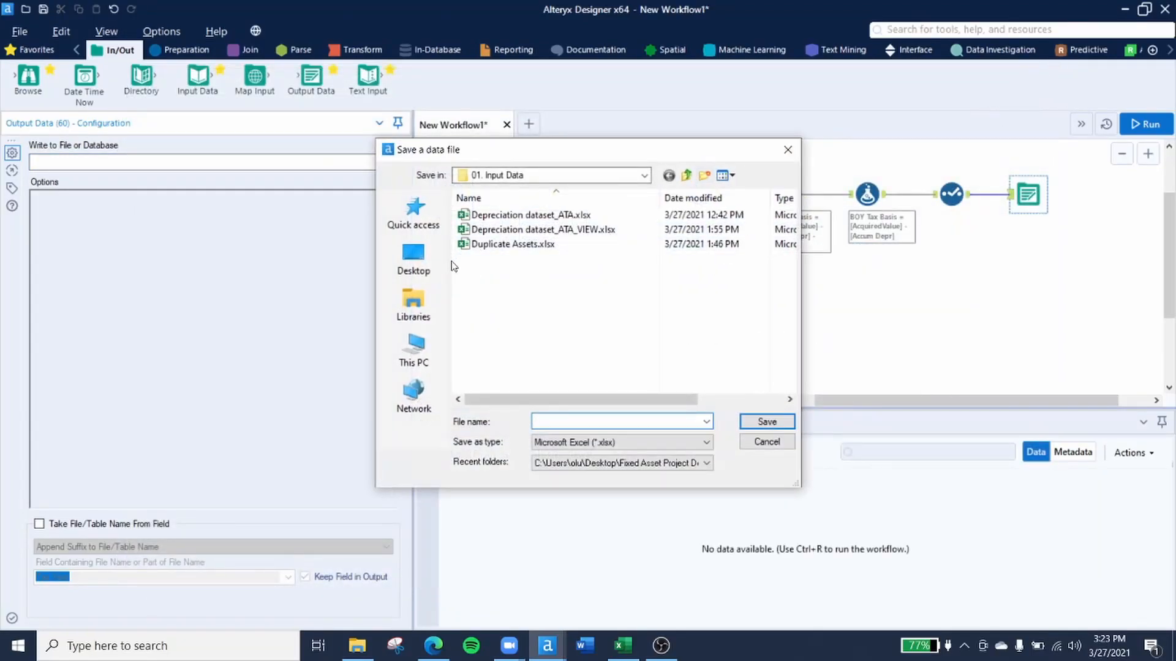
pyautogui.click(413, 260)
pyautogui.click(522, 338)
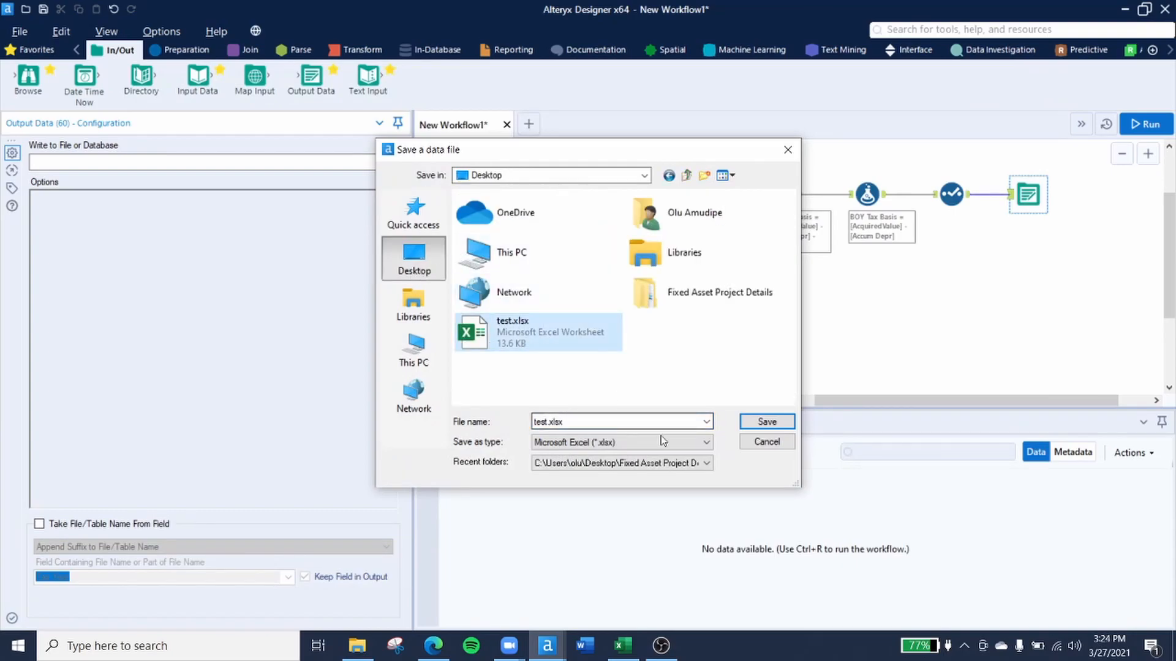
pyautogui.click(765, 421)
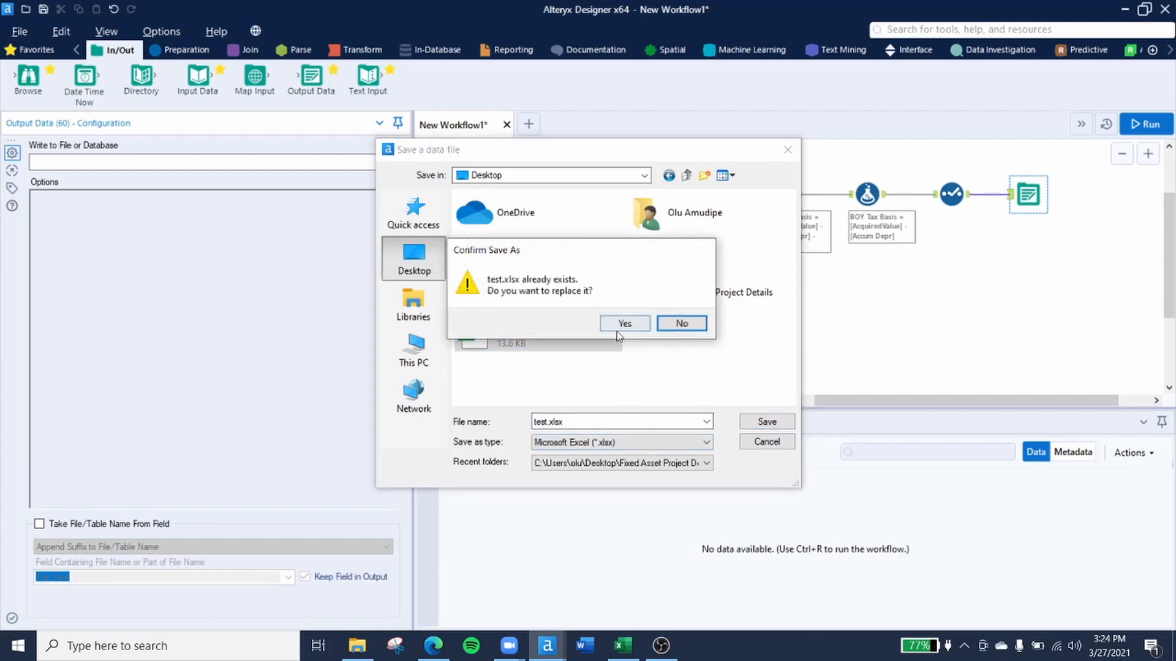
pyautogui.click(619, 325)
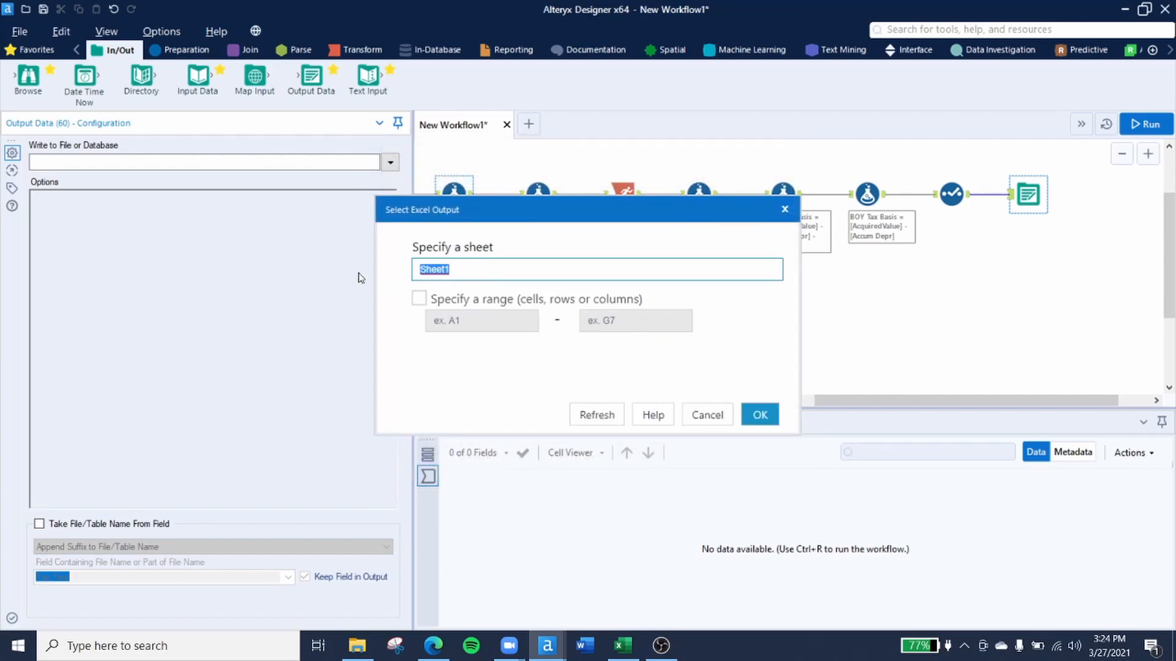
pyautogui.write('Question #2')
pyautogui.click(760, 414)
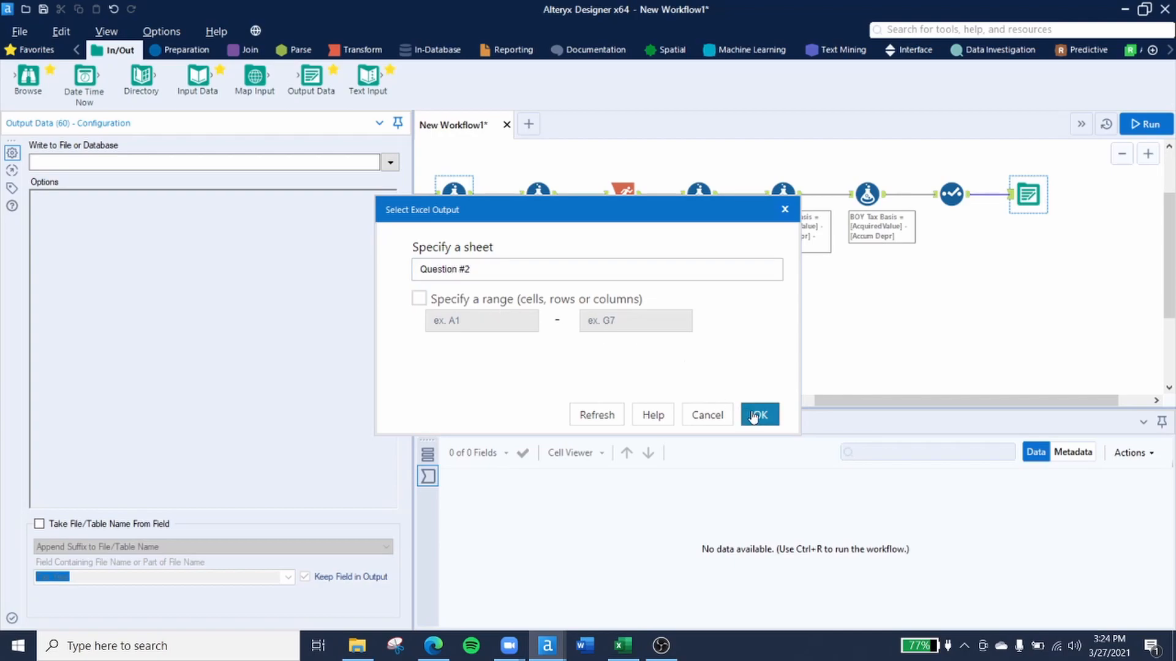
# Step: Set the Question #2 output to Overwrite Sheet or Range
pyautogui.click(334, 247)
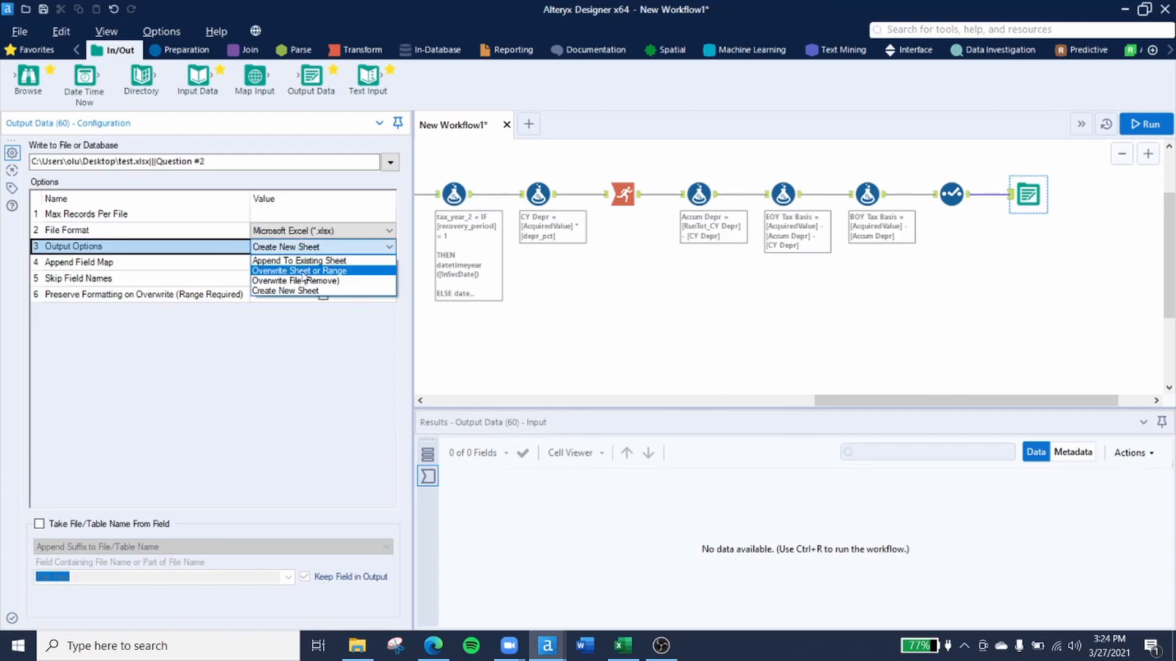
pyautogui.click(303, 271)
pyautogui.click(819, 318)
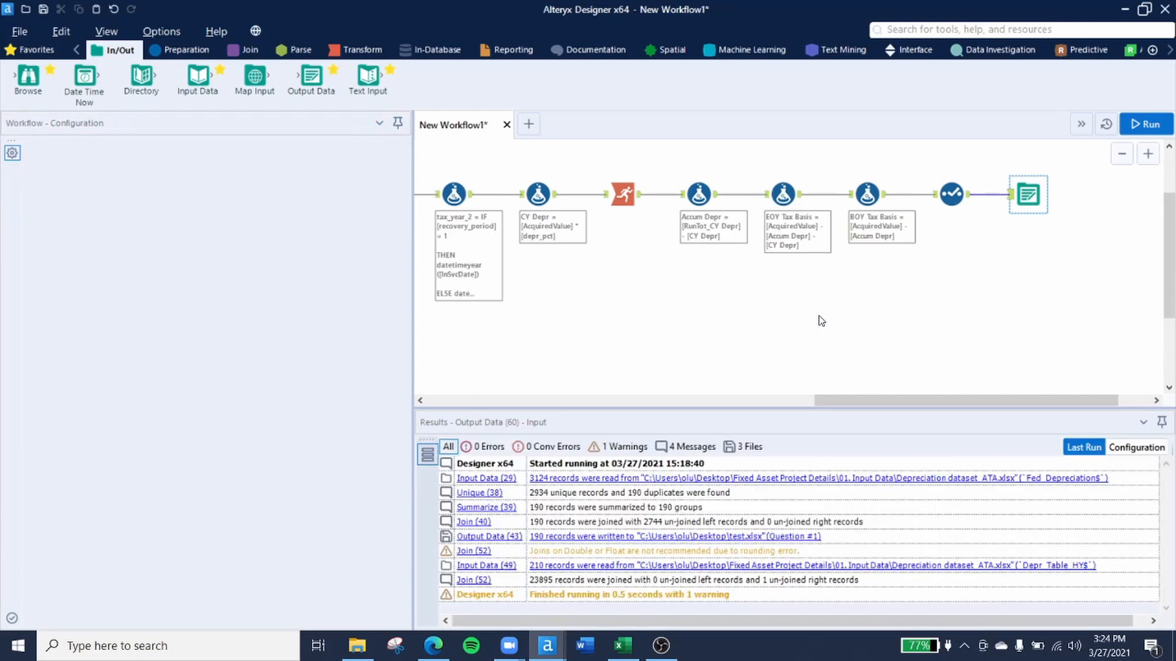
# Step: Insert a Block Until Done tool between the final Select tool and the Question #2 output
pyautogui.hscroll(-6, 1018, 312)
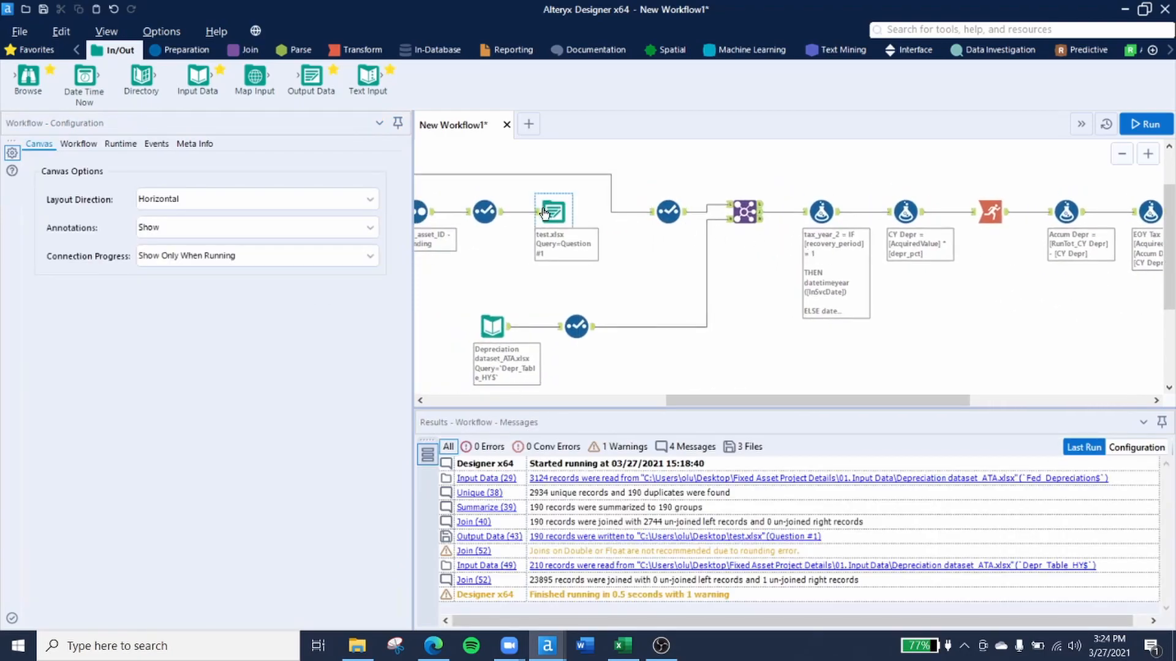
pyautogui.hscroll(6, 772, 275)
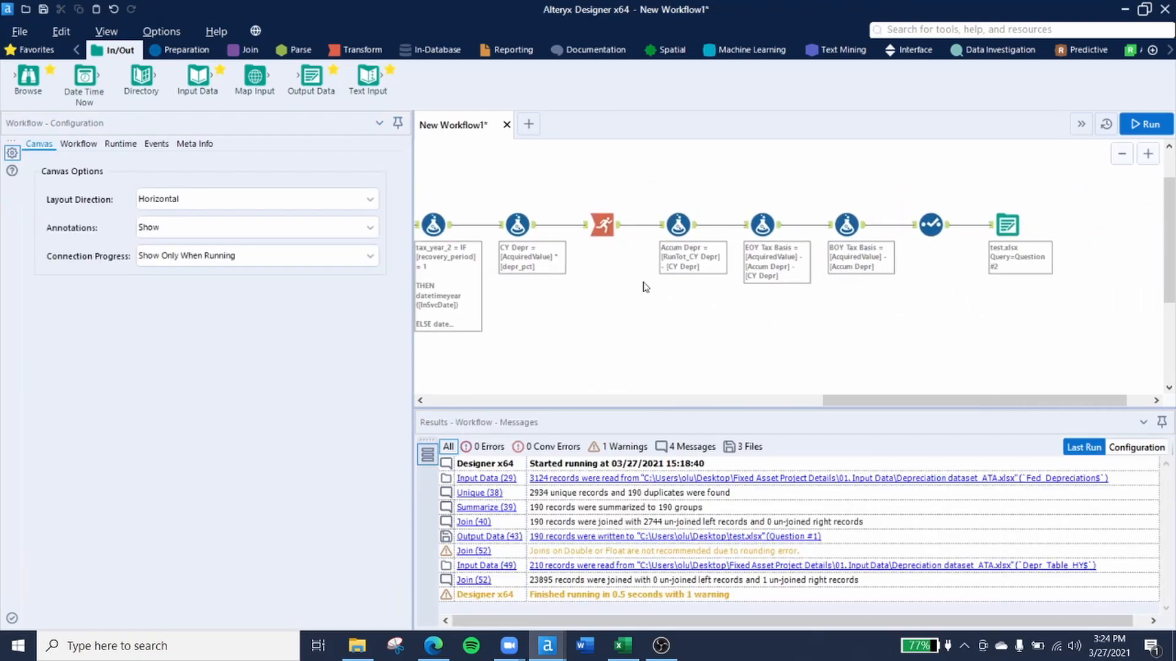
pyautogui.hscroll(2, 661, 279)
pyautogui.click(991, 30)
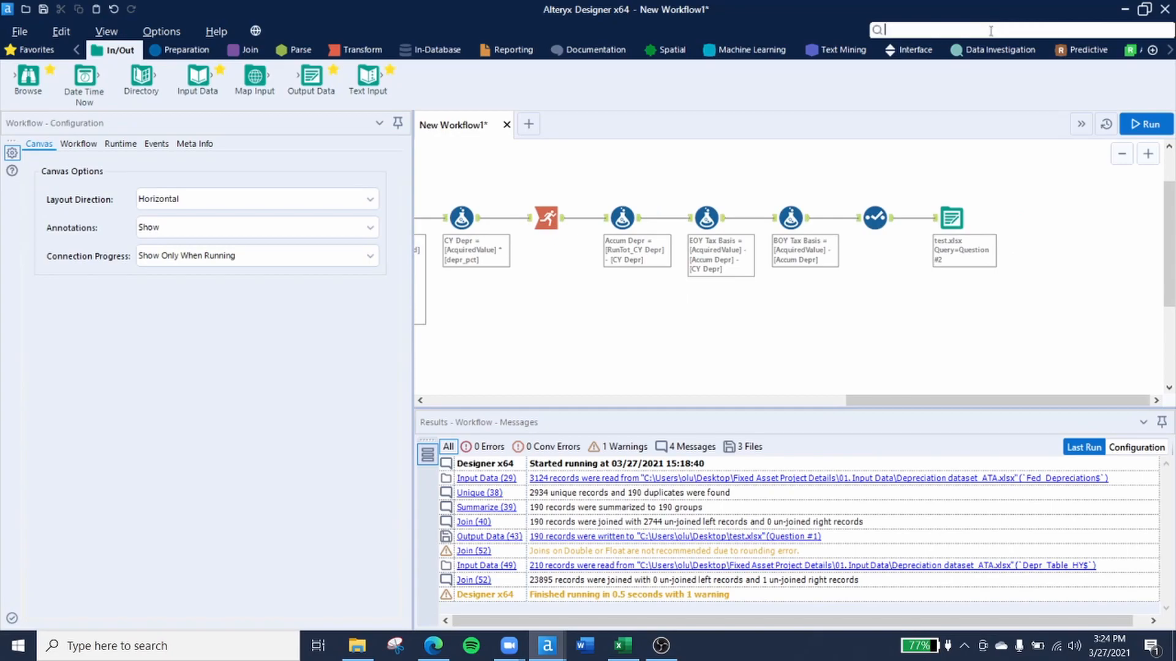
pyautogui.write('block')
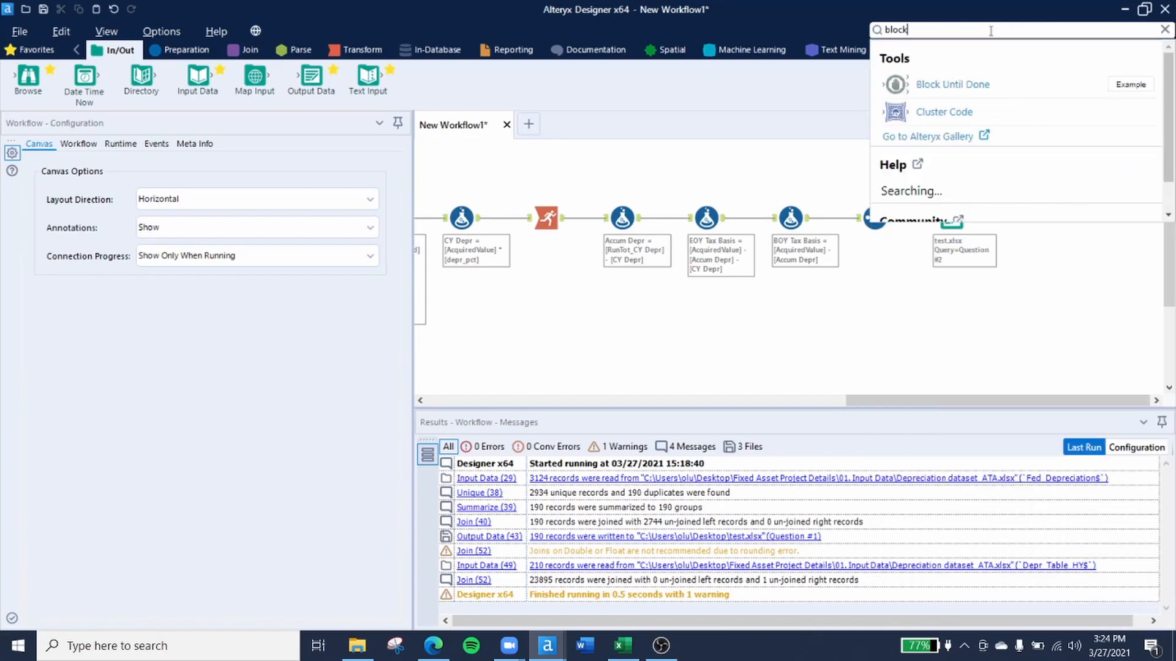
pyautogui.moveTo(919, 82); pyautogui.dragTo(906, 332)
pyautogui.moveTo(952, 218); pyautogui.dragTo(1021, 227)
pyautogui.moveTo(913, 334); pyautogui.dragTo(944, 218)
pyautogui.moveTo(1022, 221); pyautogui.dragTo(1021, 217)
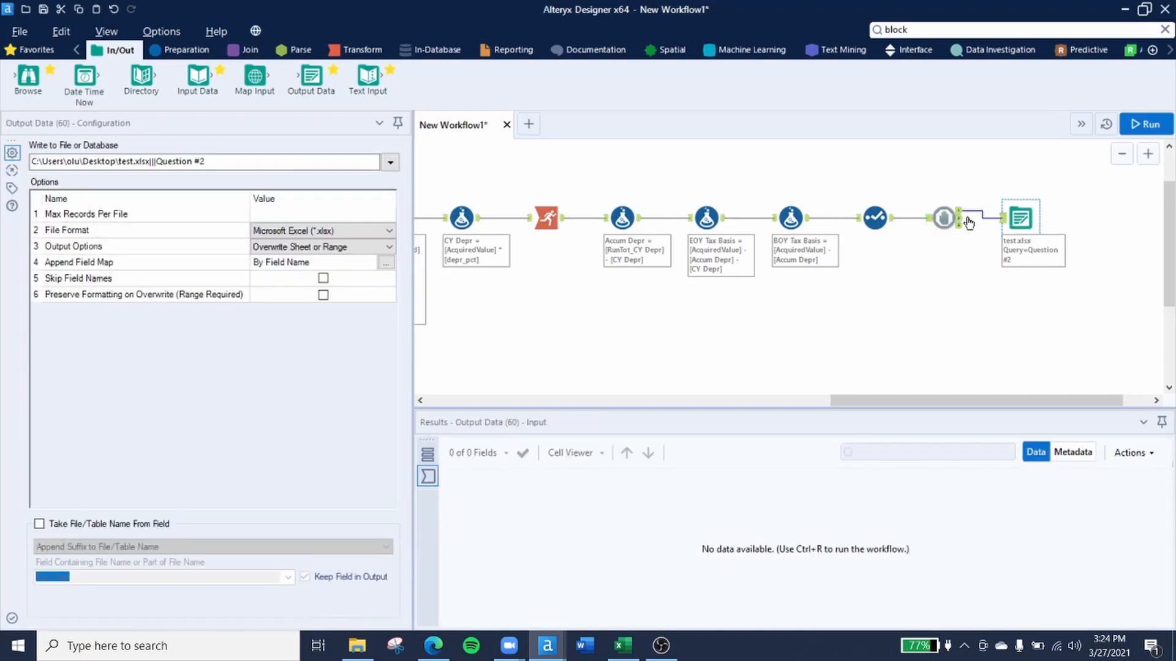
# Step: Insert another Block Until Done tool directly before the Question #1 output
pyautogui.hscroll(-7, 1022, 251)
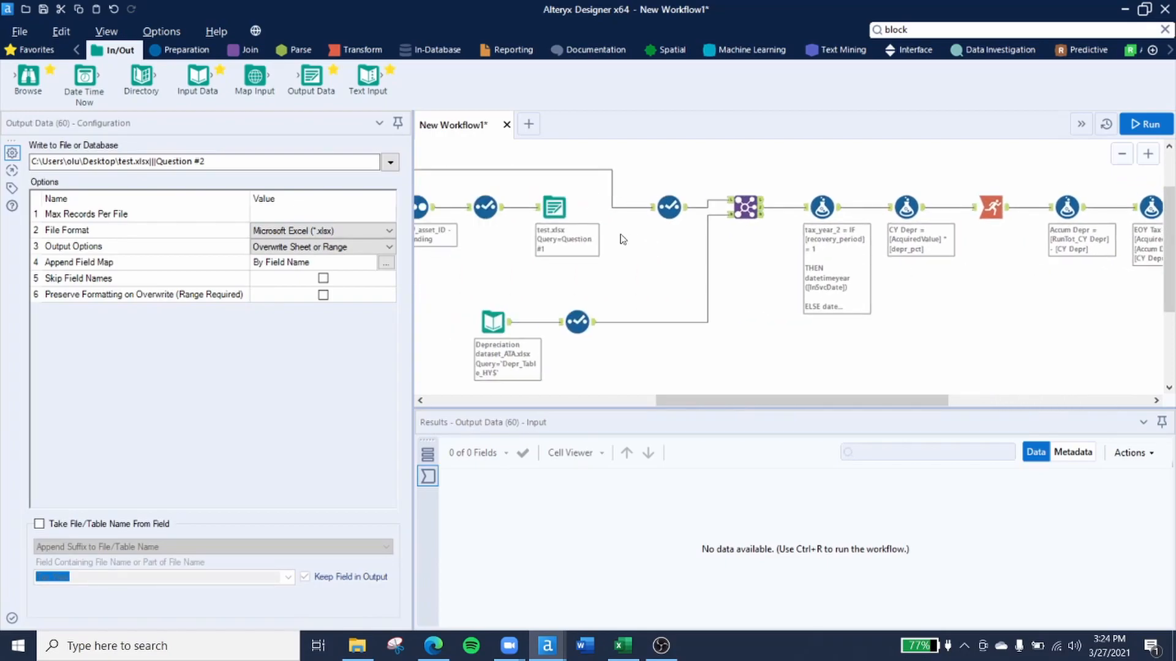
pyautogui.click(950, 30)
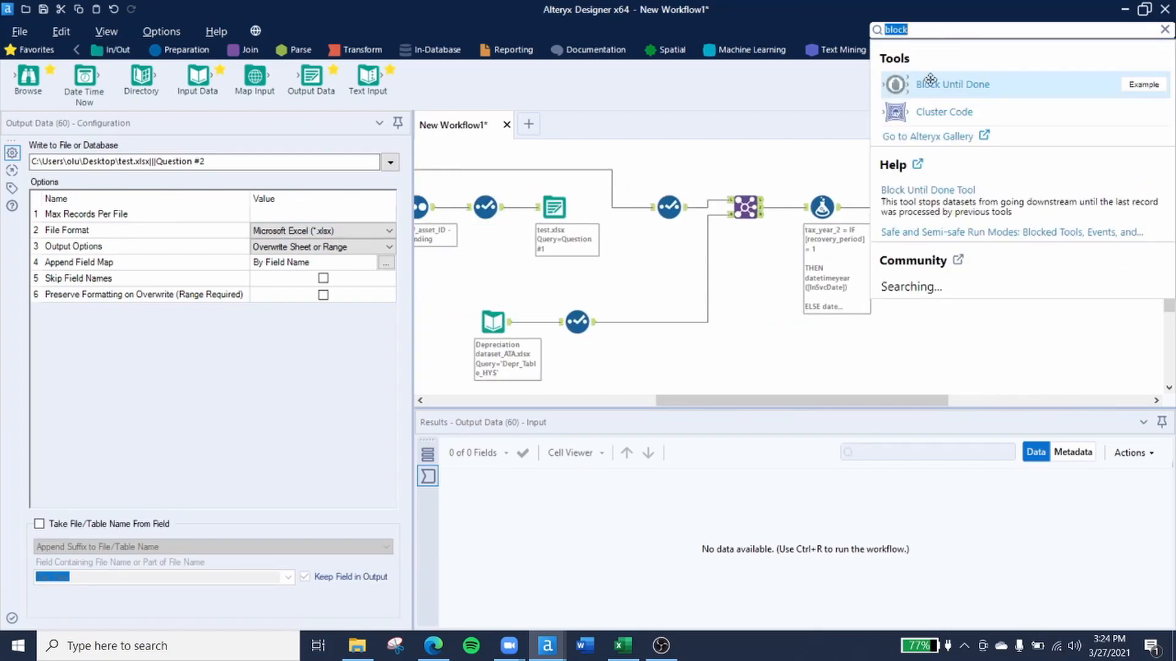
pyautogui.moveTo(919, 82); pyautogui.dragTo(546, 207)
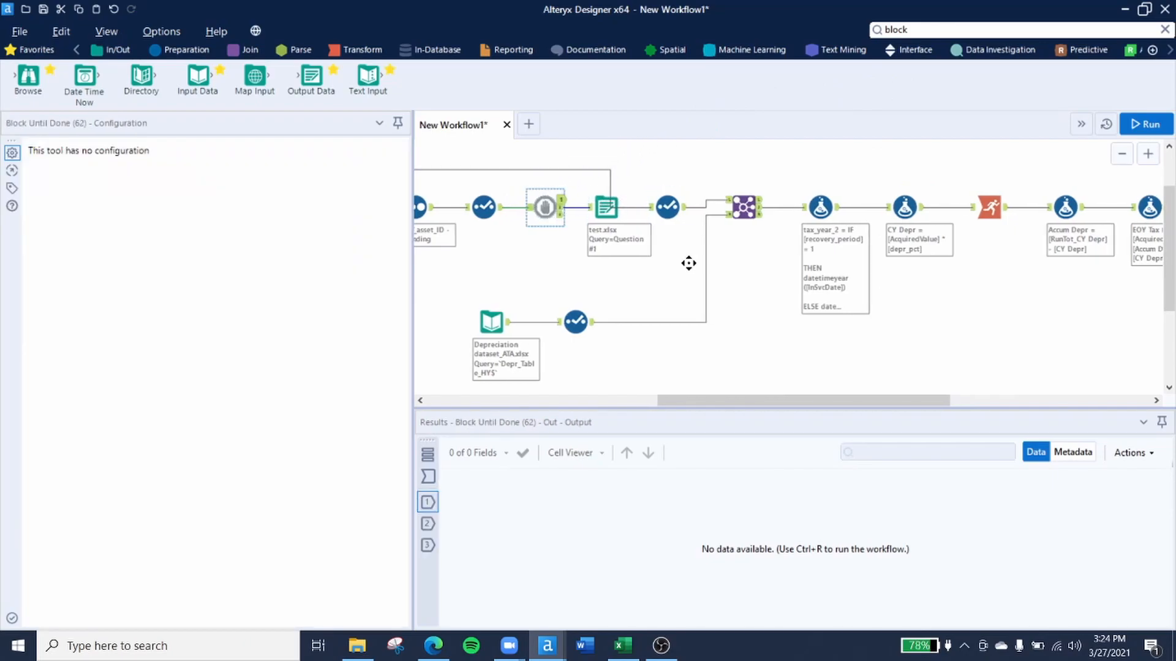
# Step: Run the workflow to write both sheets of test.xlsx, and minimize Alteryx to show the desktop
pyautogui.scroll(-1, 619, 187)
pyautogui.scroll(-1, 674, 245)
pyautogui.moveTo(557, 168); pyautogui.dragTo(1004, 204)
pyautogui.hotkey('ctrl', 'r')
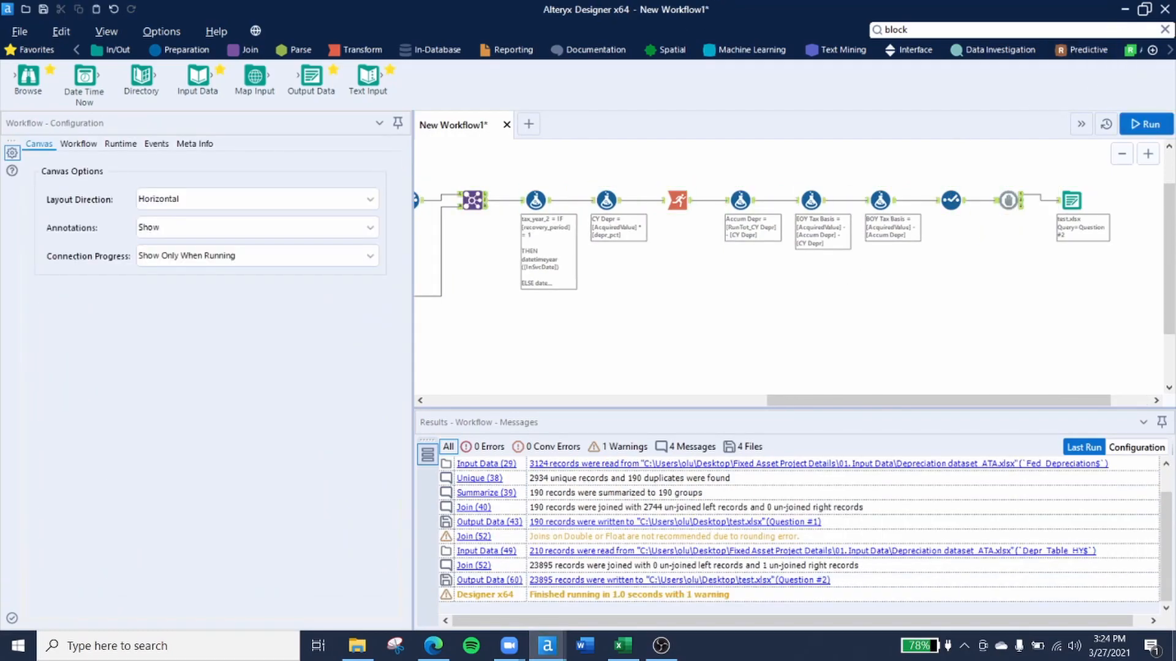
pyautogui.click(1124, 10)
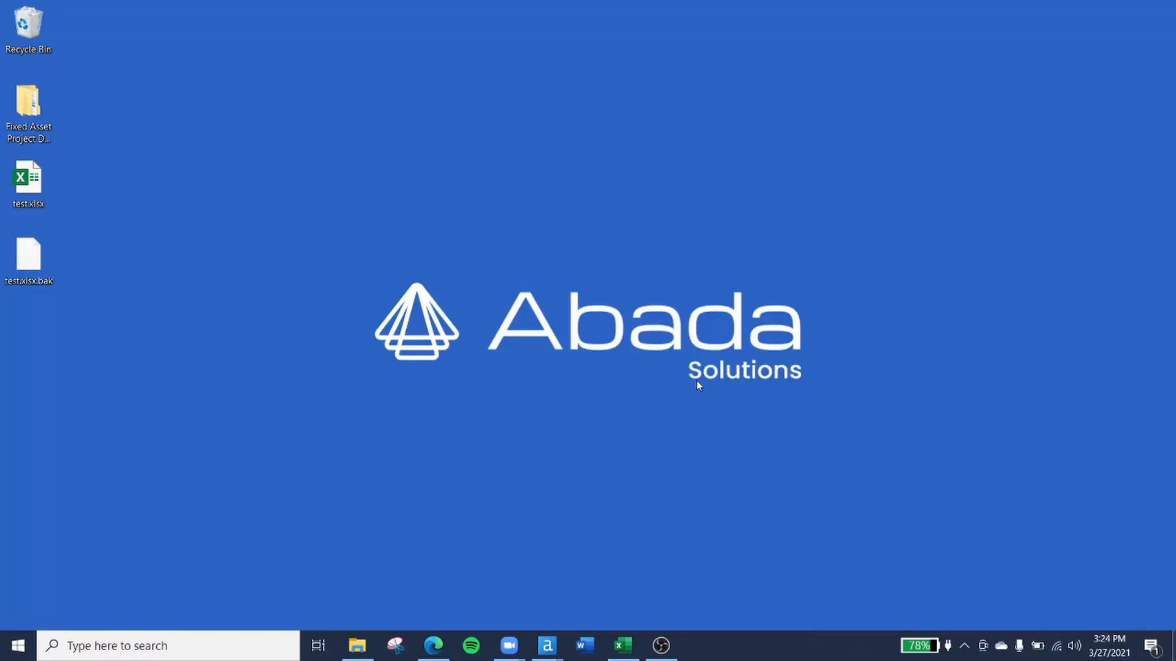
# Step: Open test.xlsx from the desktop in Excel and check the Question #1 and Question #2 sheets
pyautogui.doubleClick(38, 186)
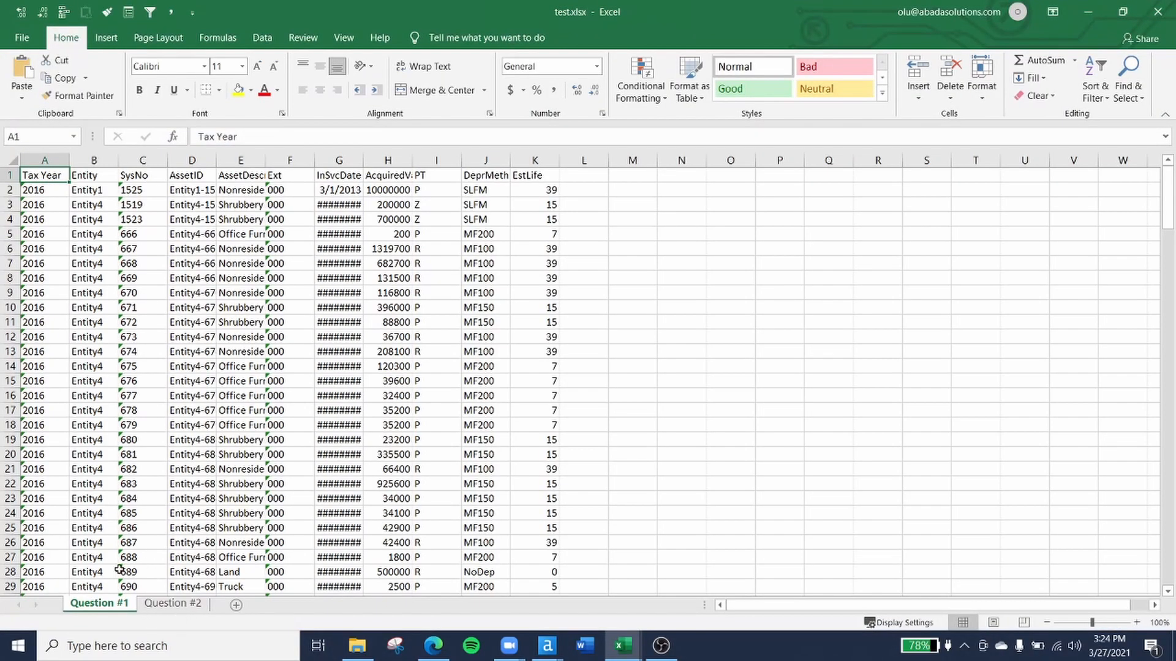
pyautogui.click(174, 605)
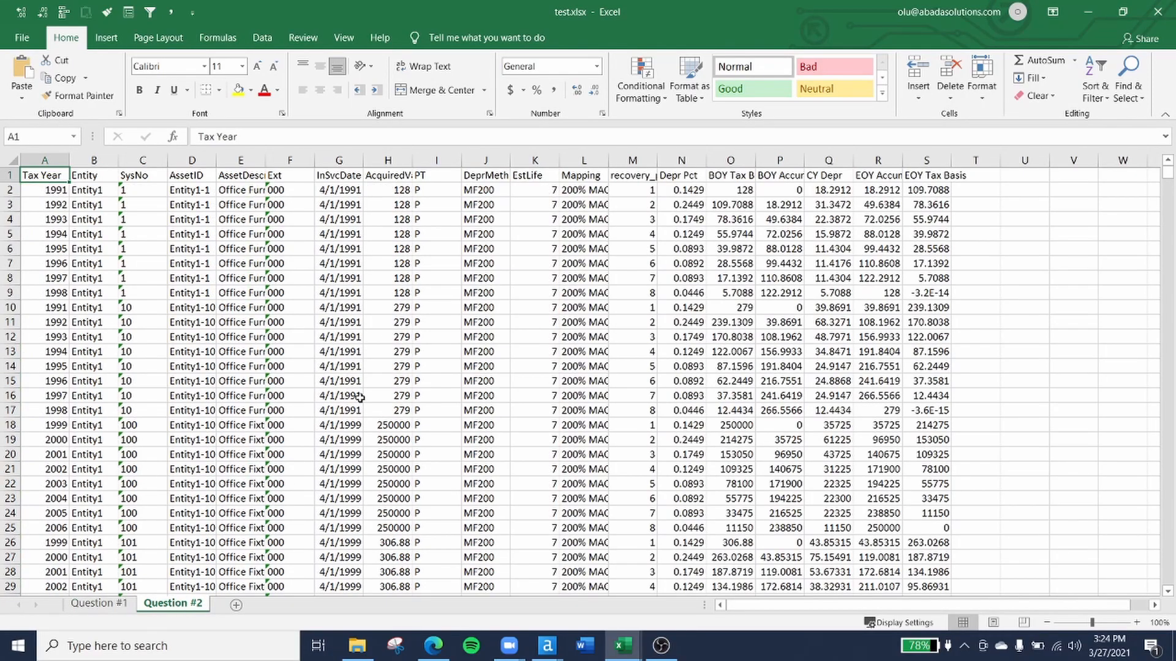
pyautogui.click(112, 606)
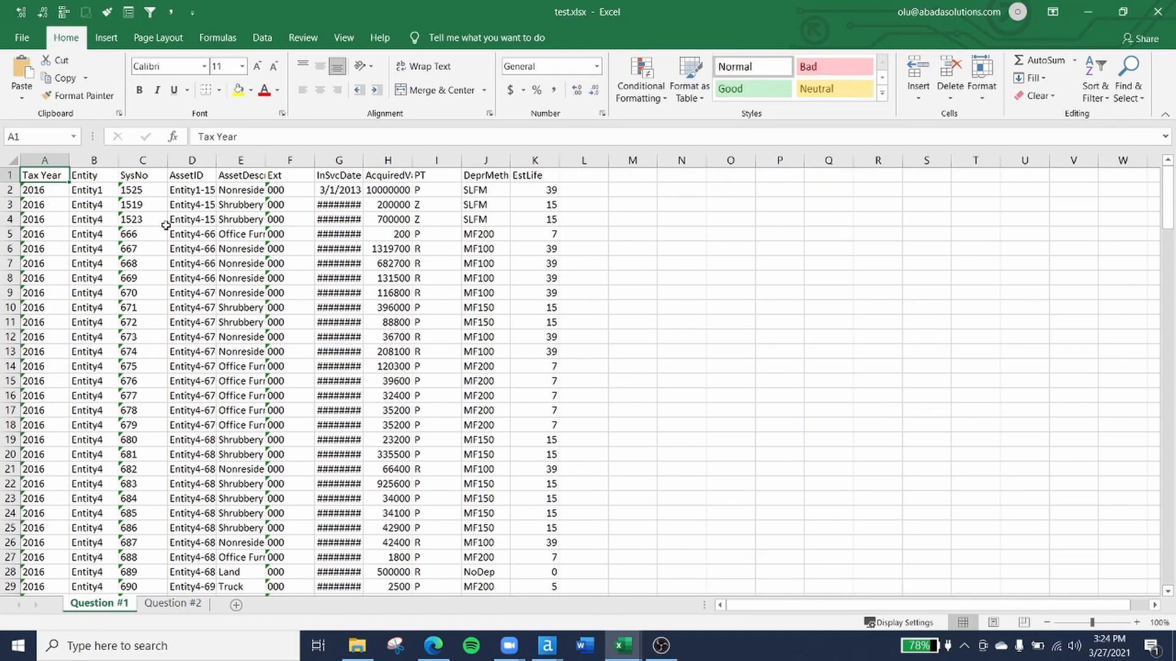
# Step: Add filters to the header row of the Question #1 sheet and autofit its columns from Tax Year to EstLife
pyautogui.click(183, 248)
pyautogui.moveTo(216, 160); pyautogui.dragTo(231, 268)
pyautogui.click(254, 307)
pyautogui.moveTo(43, 178); pyautogui.dragTo(541, 163)
pyautogui.hotkey('ctrl', 'shift', 'l')
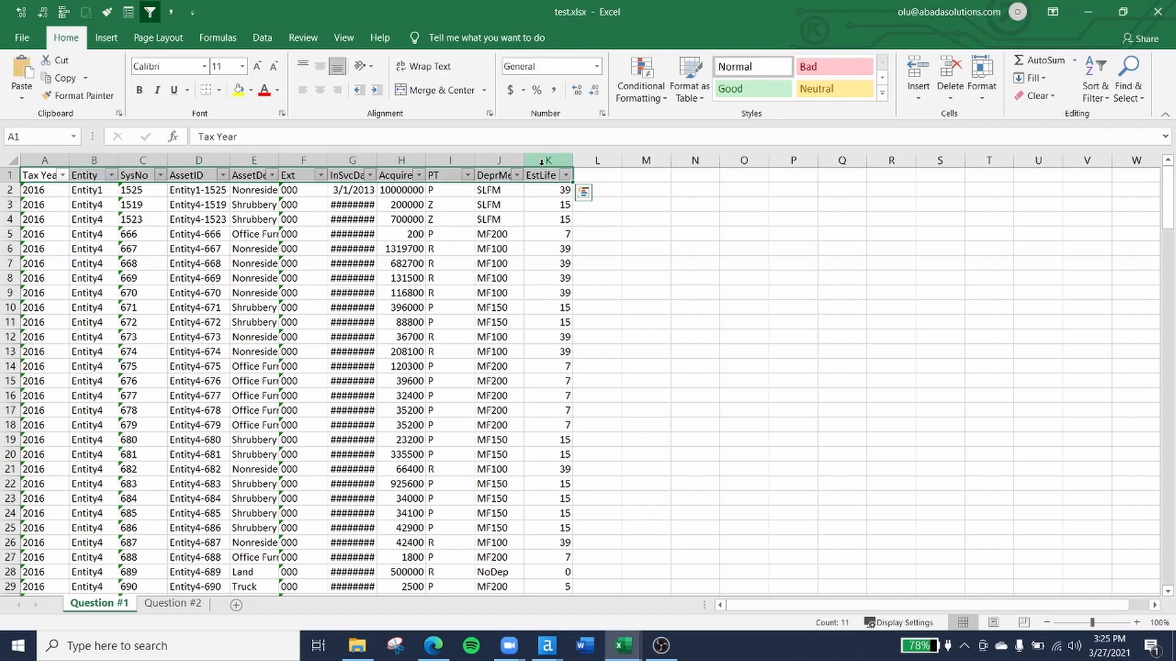
pyautogui.hotkey('alt', 'h')
pyautogui.press('o')
pyautogui.press('i')
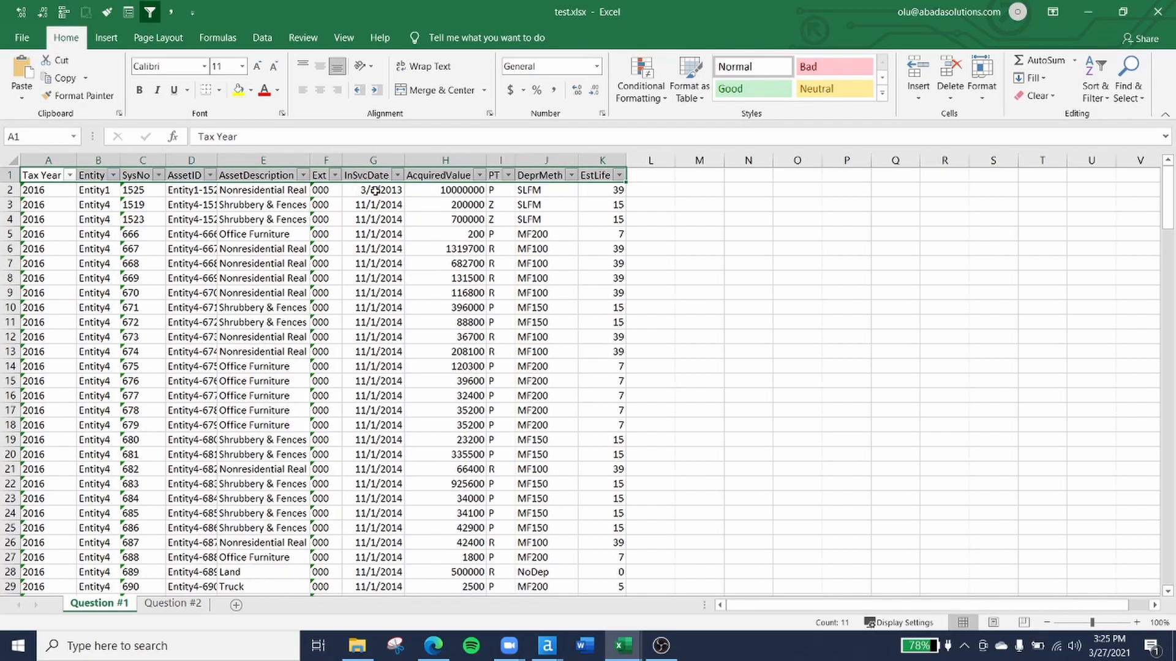
# Step: Add filters to the Question #2 sheet's header row and autofit all its columns from Tax Year to EOY Tax Basis
pyautogui.hotkey('ctrl', 'pagedown')
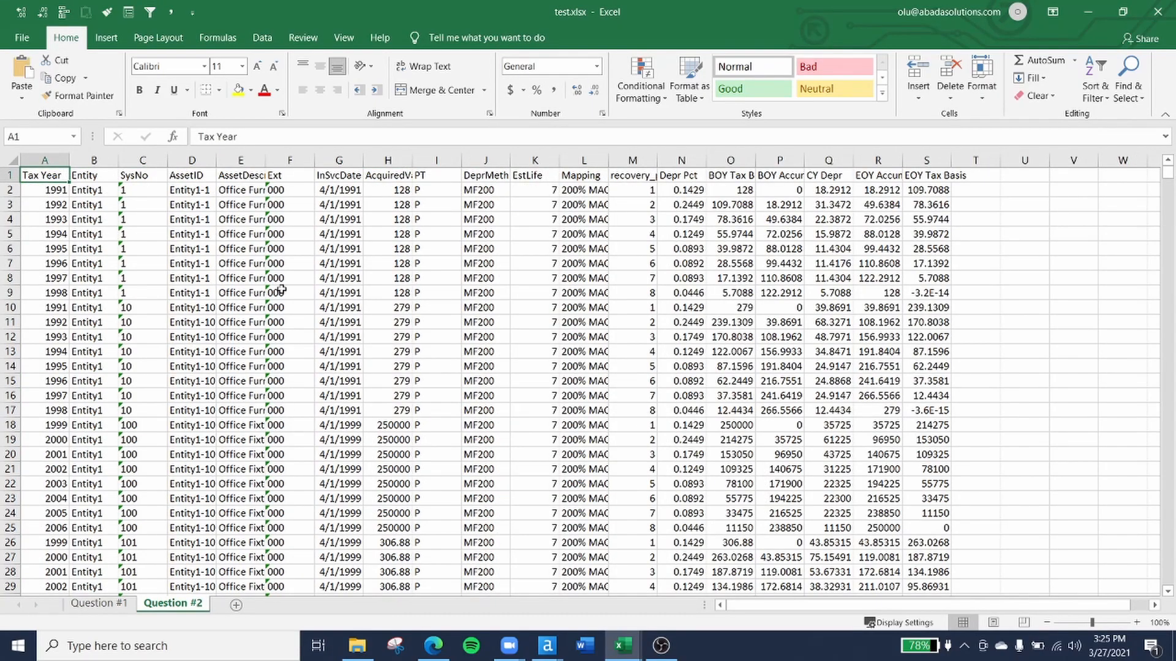
pyautogui.click(221, 260)
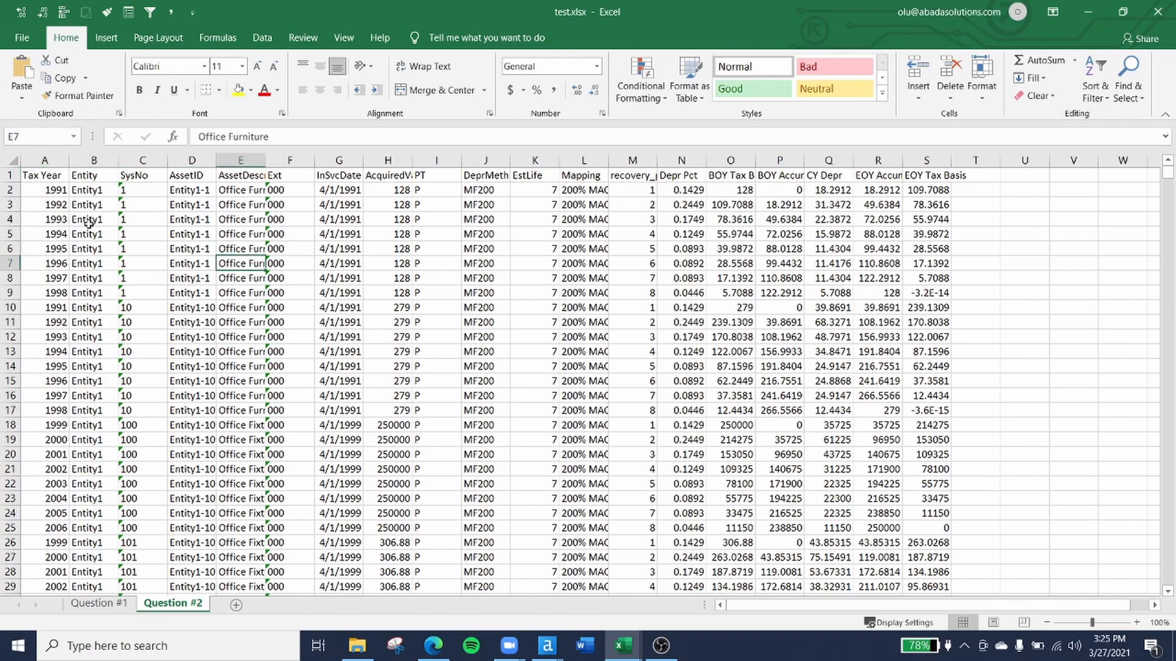
pyautogui.moveTo(55, 176); pyautogui.dragTo(949, 144)
pyautogui.hotkey('ctrl', 'shift', 'l')
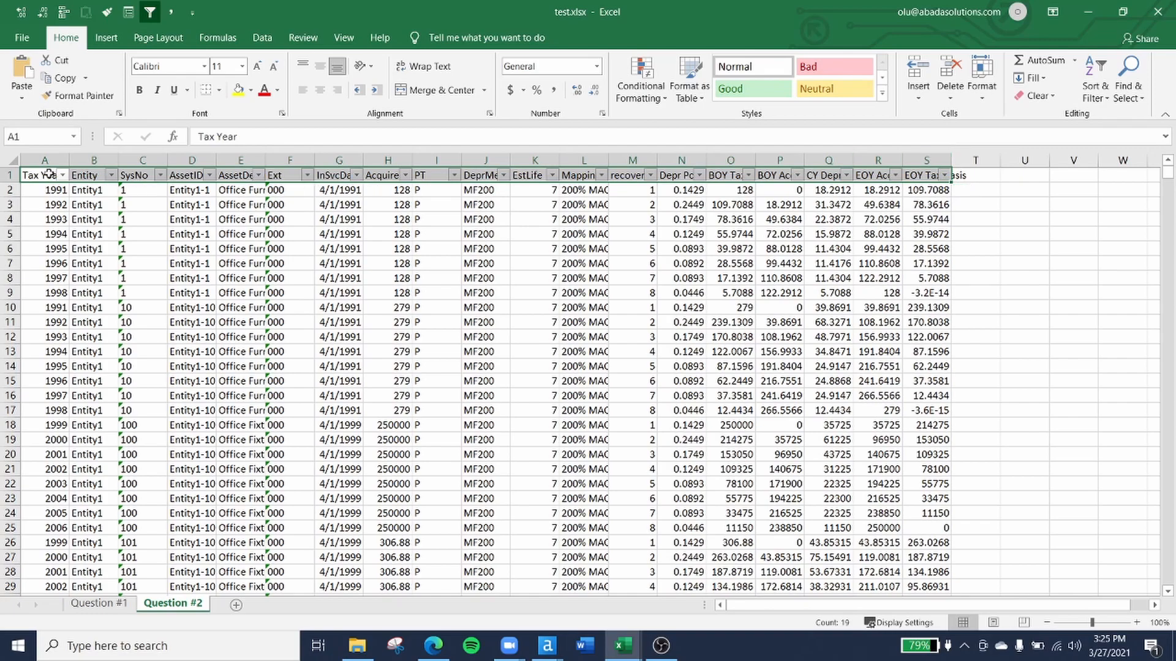
pyautogui.moveTo(39, 161); pyautogui.dragTo(916, 157)
pyautogui.doubleClick(902, 158)
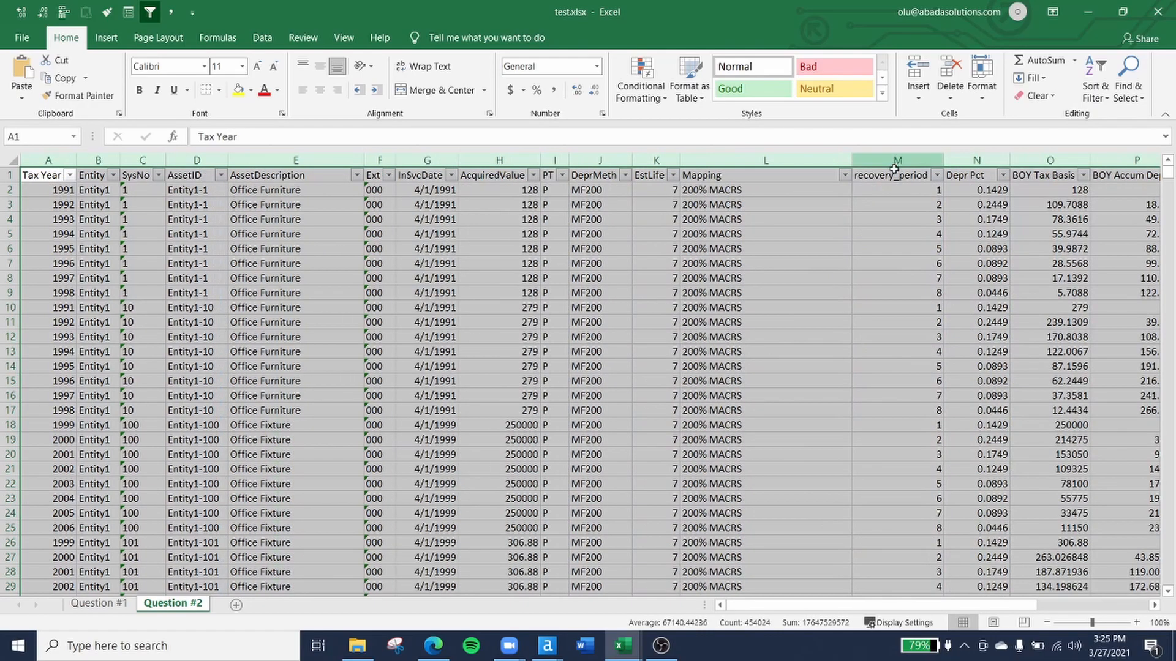
pyautogui.click(532, 318)
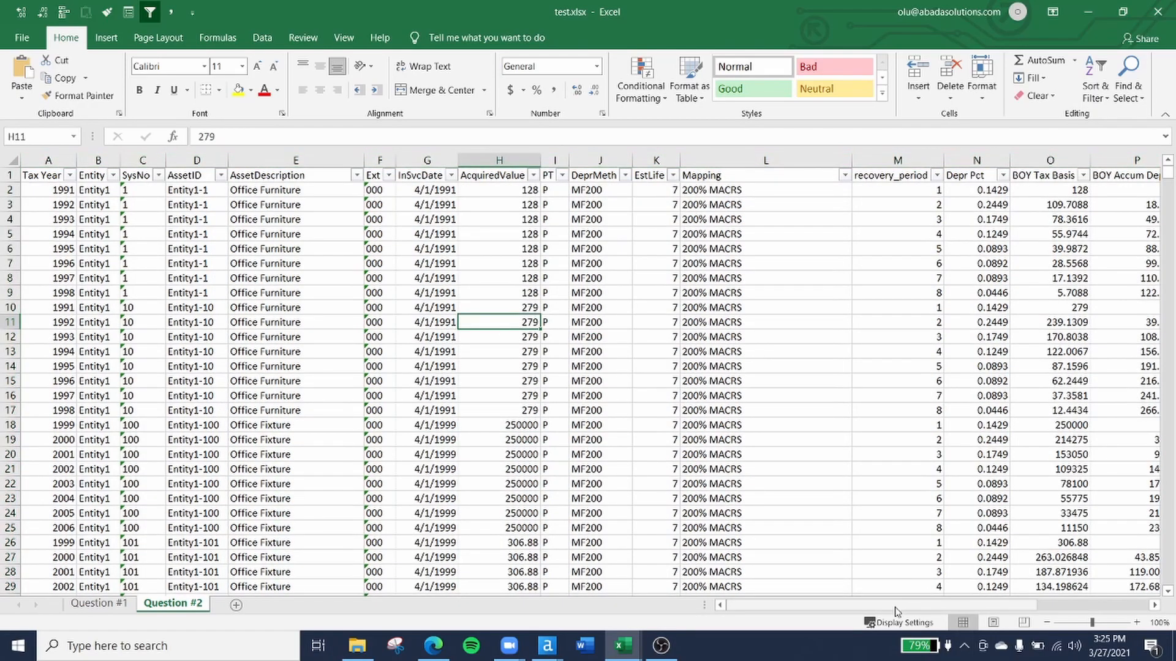
pyautogui.hotkey('ctrl', 'z')
pyautogui.hotkey('ctrl', 'y')
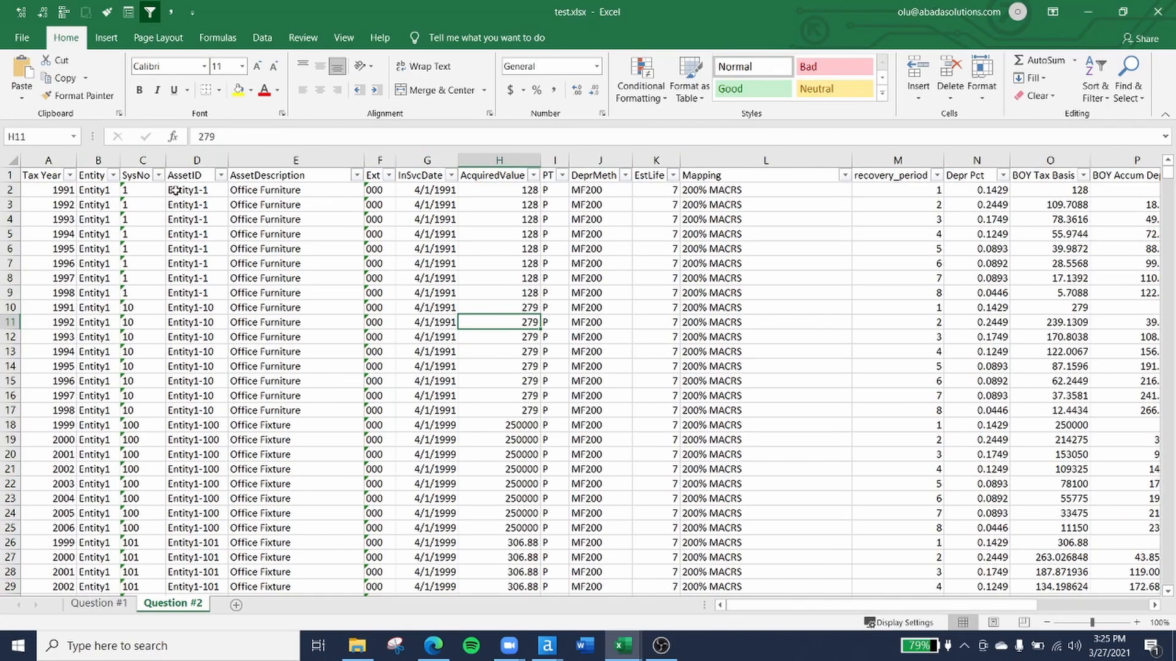
# Step: Filter the AssetID column of the Question #2 sheet to show only Entity1-1
pyautogui.click(221, 176)
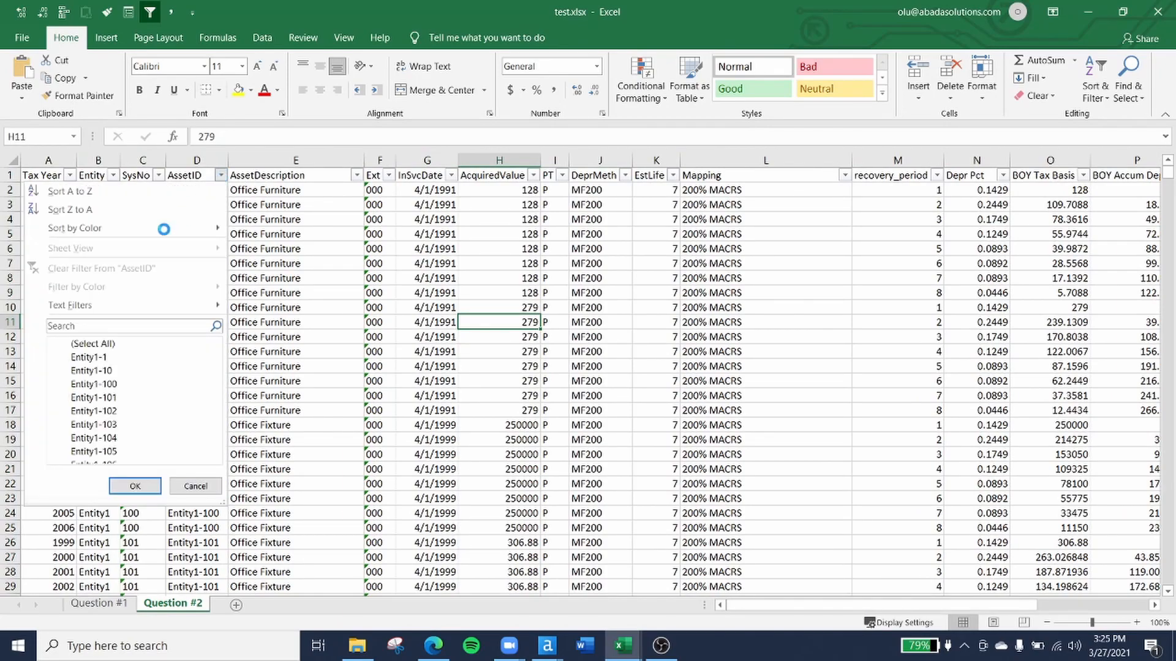
pyautogui.click(92, 343)
pyautogui.click(86, 357)
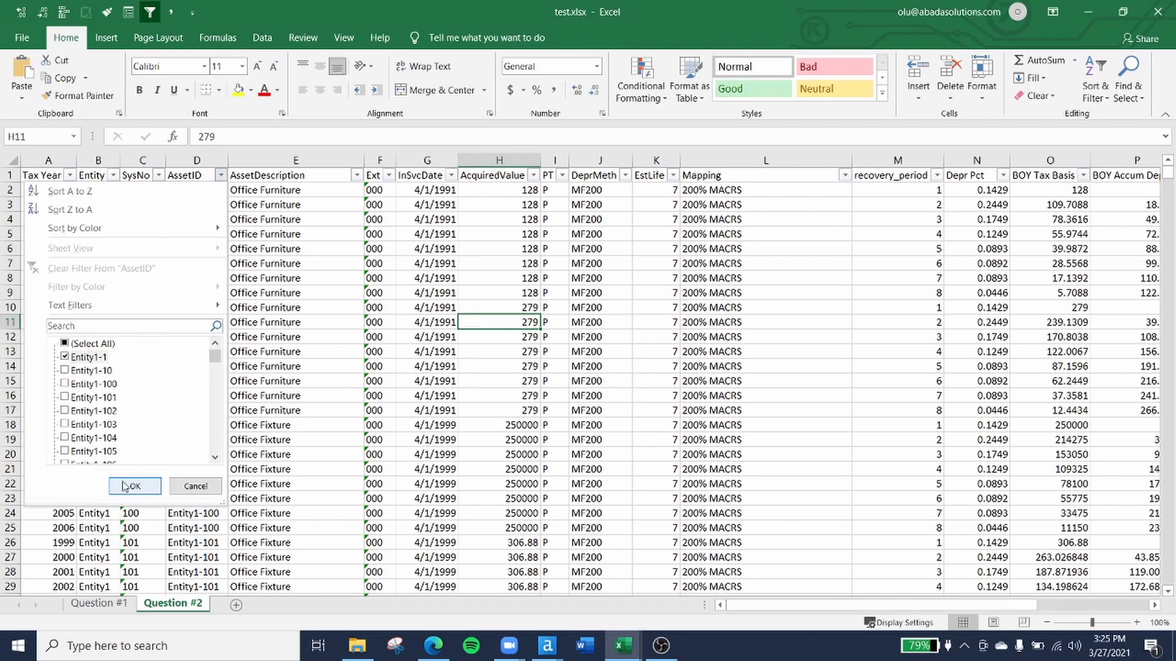
pyautogui.click(134, 486)
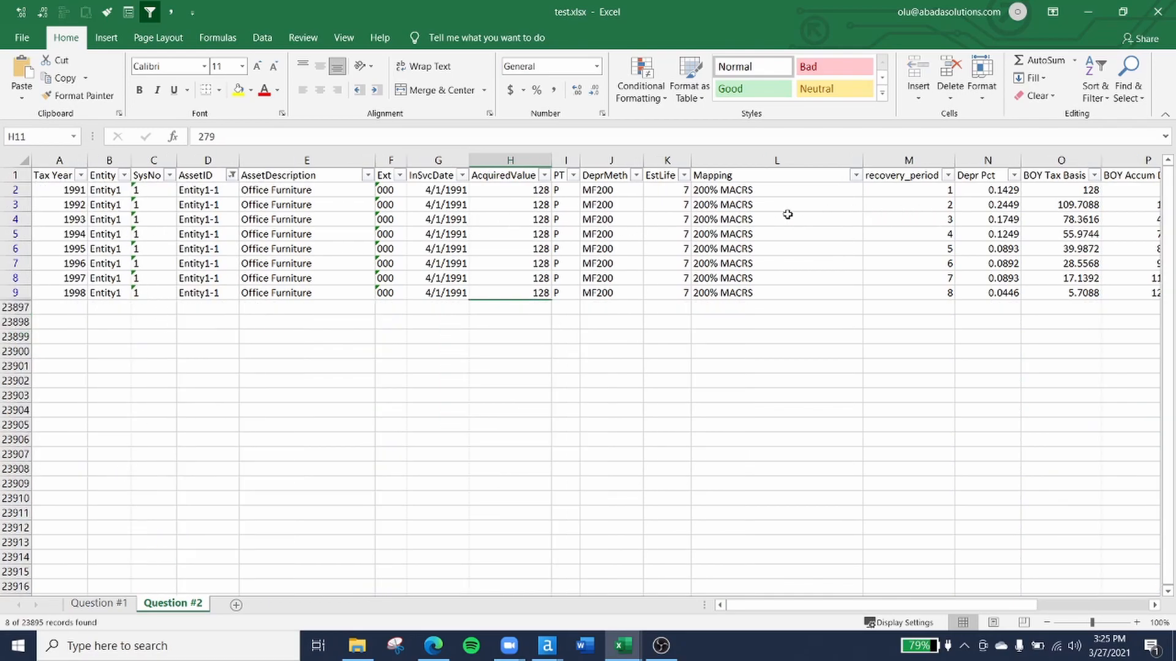
# Step: Compare Entity1-1's EstLife and recovery_period values with the sample solution rows in Depreciation dataset_ATA_VIEW.xlsx
pyautogui.moveTo(673, 193); pyautogui.dragTo(671, 294)
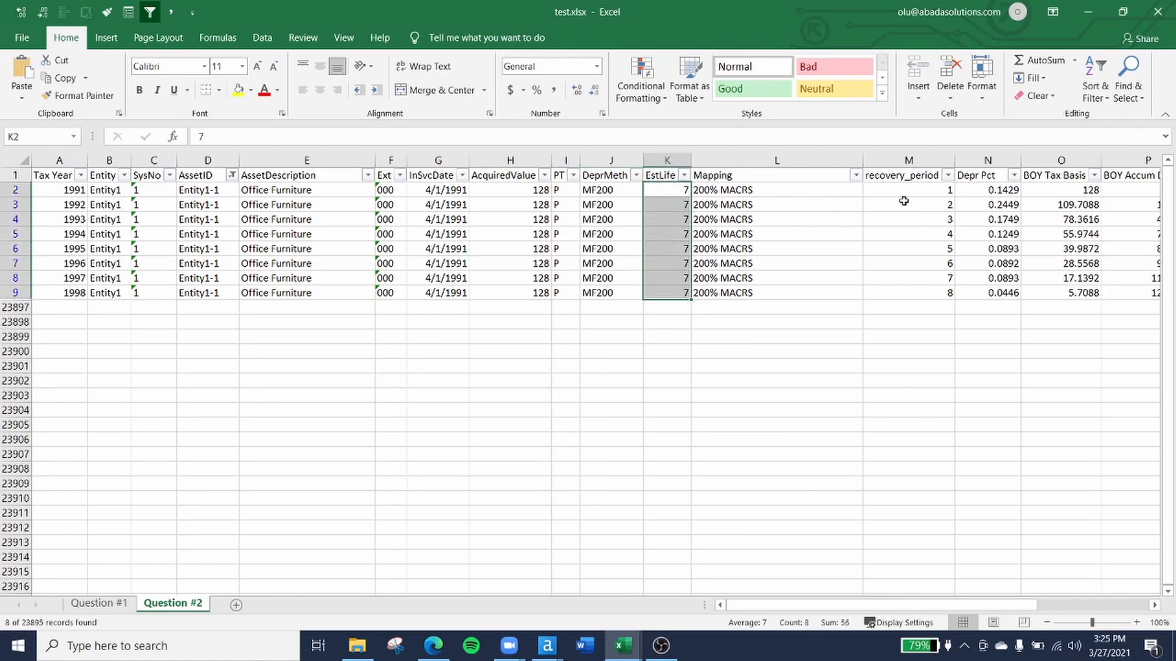
pyautogui.moveTo(910, 189); pyautogui.dragTo(920, 294)
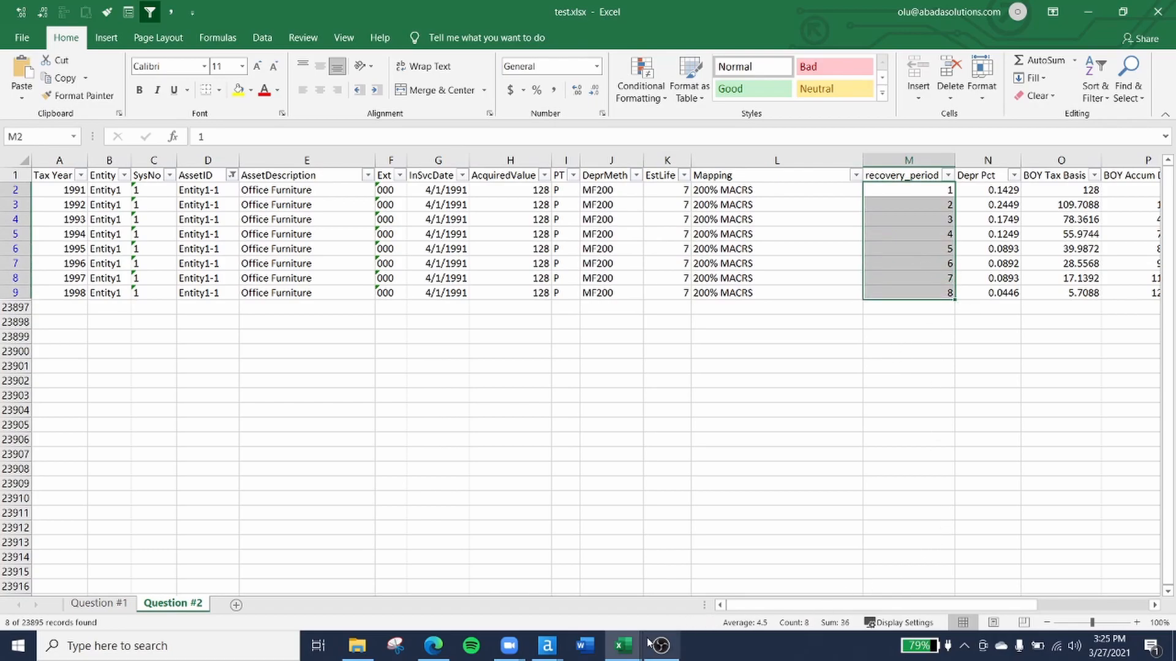
pyautogui.moveTo(632, 648)
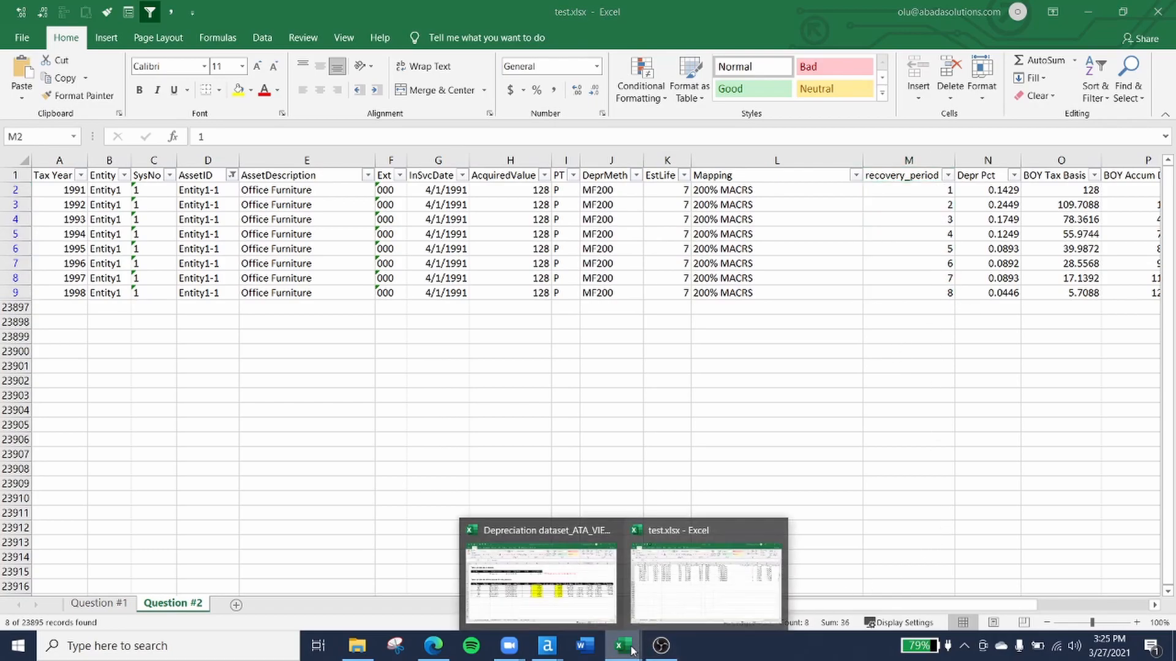
pyautogui.click(555, 583)
pyautogui.moveTo(14, 337); pyautogui.dragTo(4, 409)
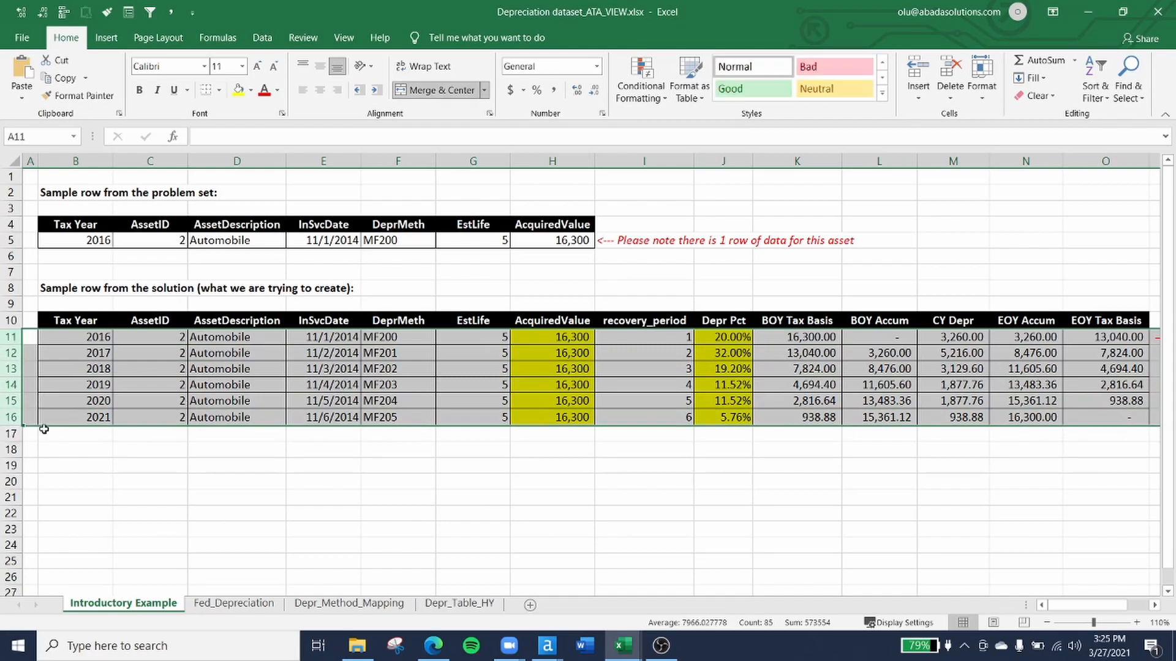
# Step: Switch back to the Alteryx workflow and review the final tools leading to the Question #2 output
pyautogui.click(547, 645)
pyautogui.click(642, 591)
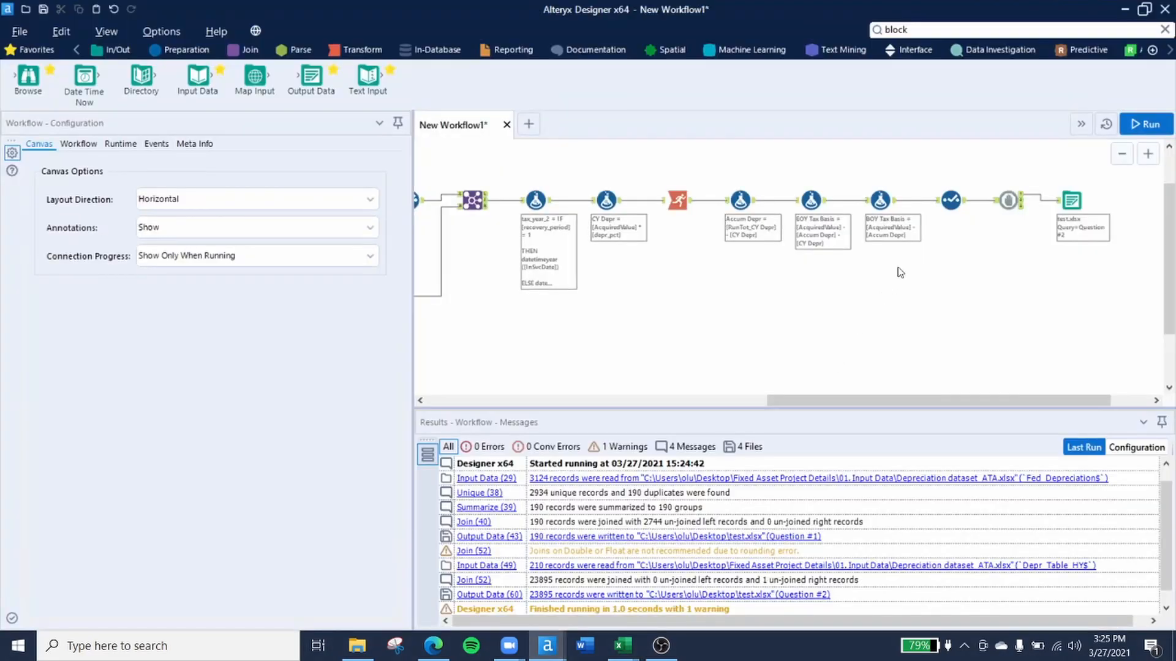
pyautogui.moveTo(972, 311); pyautogui.dragTo(845, 302)
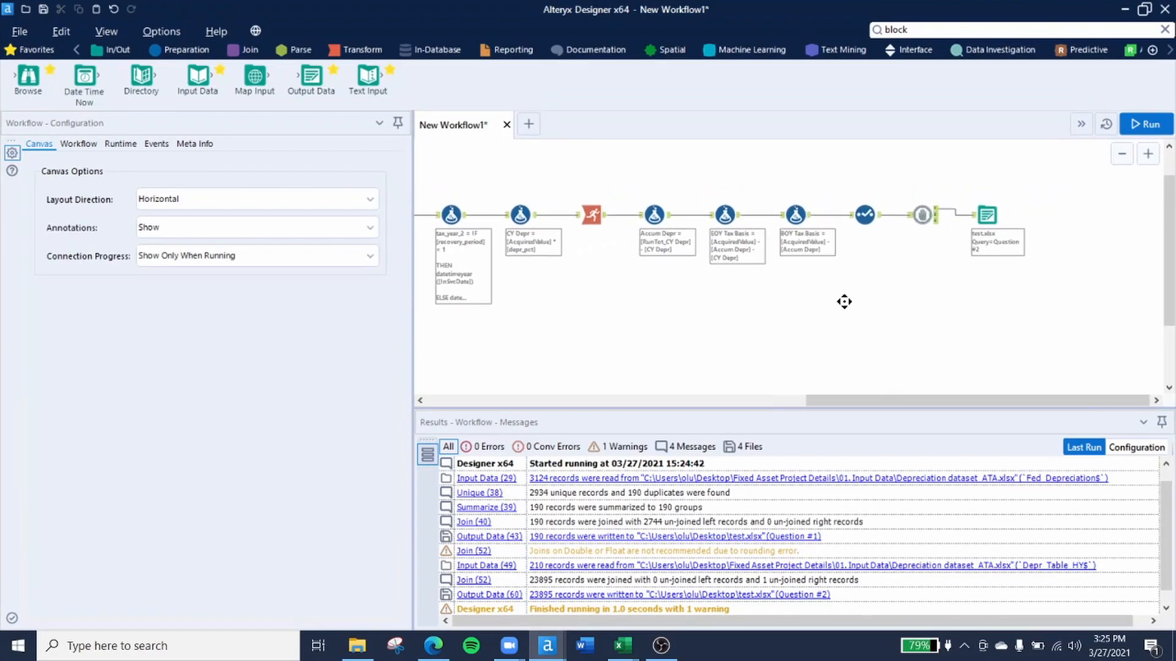